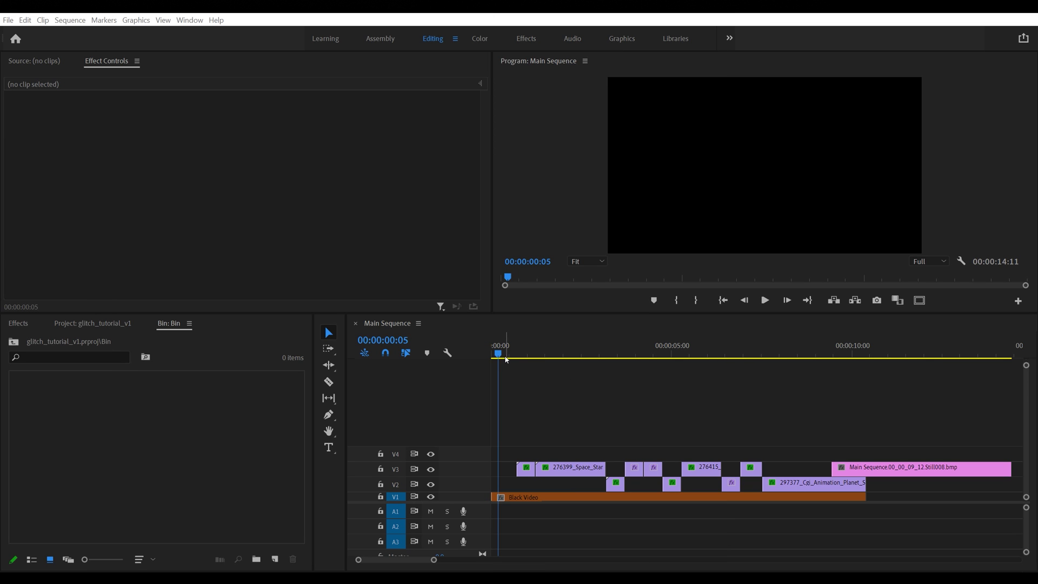
Step: Move the clips on track V3 down to V2 so all the footage sits on one video track
left_click_drag(507, 360, 660, 383)
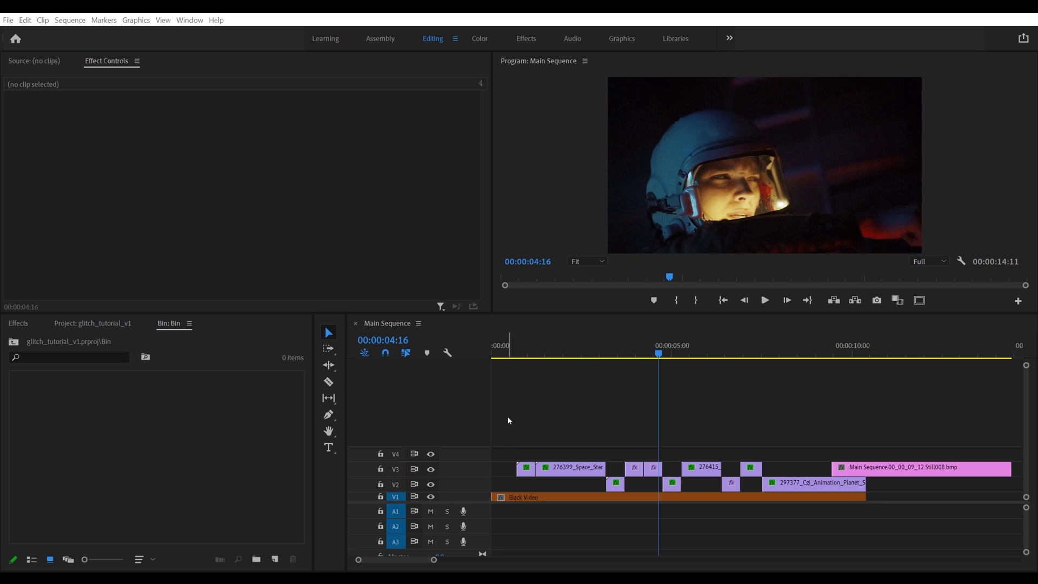
left_click_drag(521, 440, 581, 484)
left_click_drag(636, 454, 643, 484)
left_click_drag(687, 447, 864, 484)
left_click(857, 414)
left_click(658, 354)
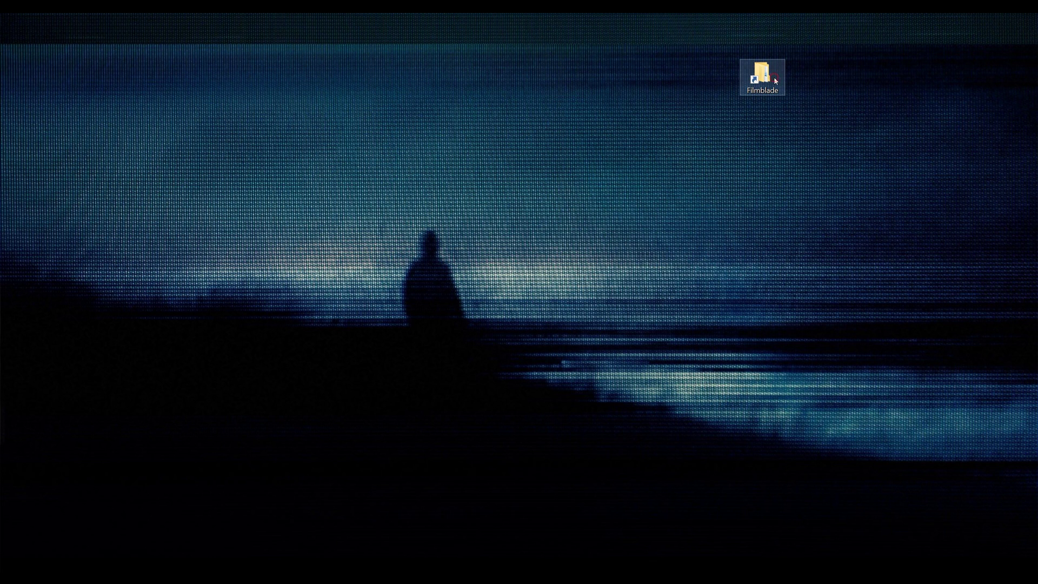
Step: Import 8mm-Frame-Centered-4K-BlendMode-Multiply.mov from Filmblade's 8mm Frames and Perforations folder and place it on V7 at the start of the sequence
double_click(774, 76)
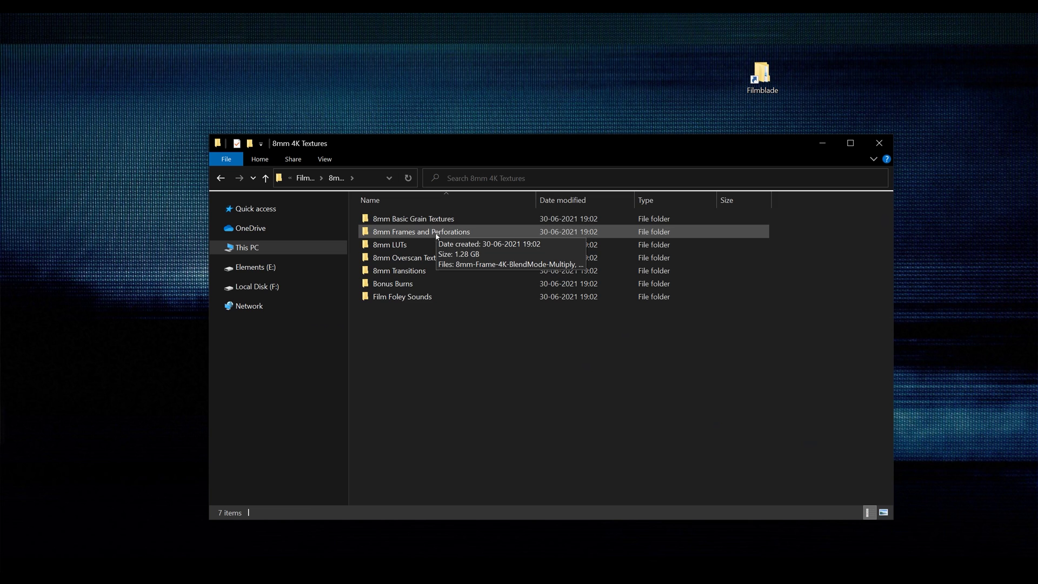
double_click(437, 235)
left_click_drag(467, 241, 456, 300)
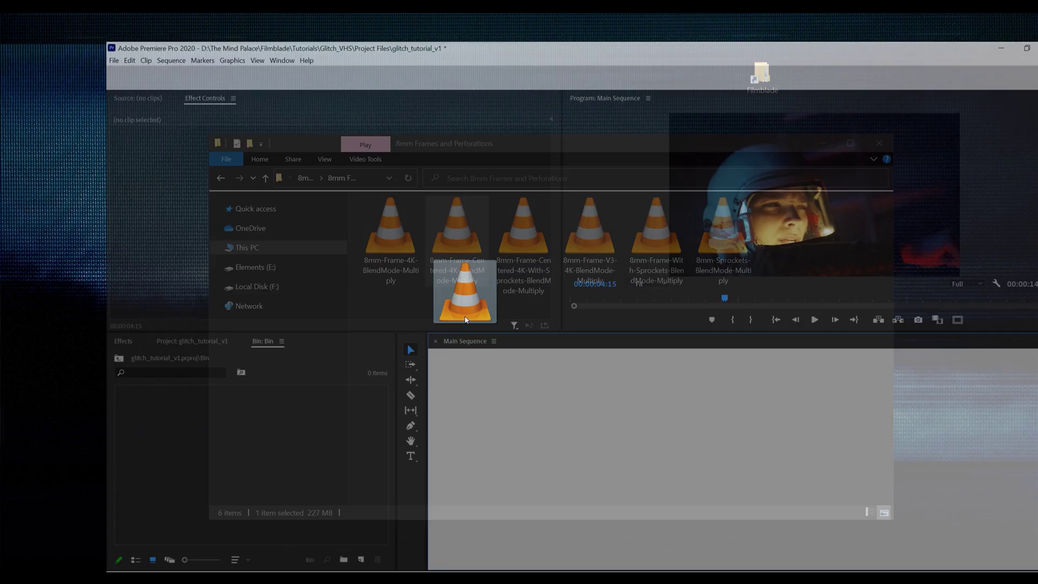
left_click_drag(464, 319, 210, 431)
left_click_drag(67, 409, 523, 435)
left_click_drag(593, 437, 638, 417)
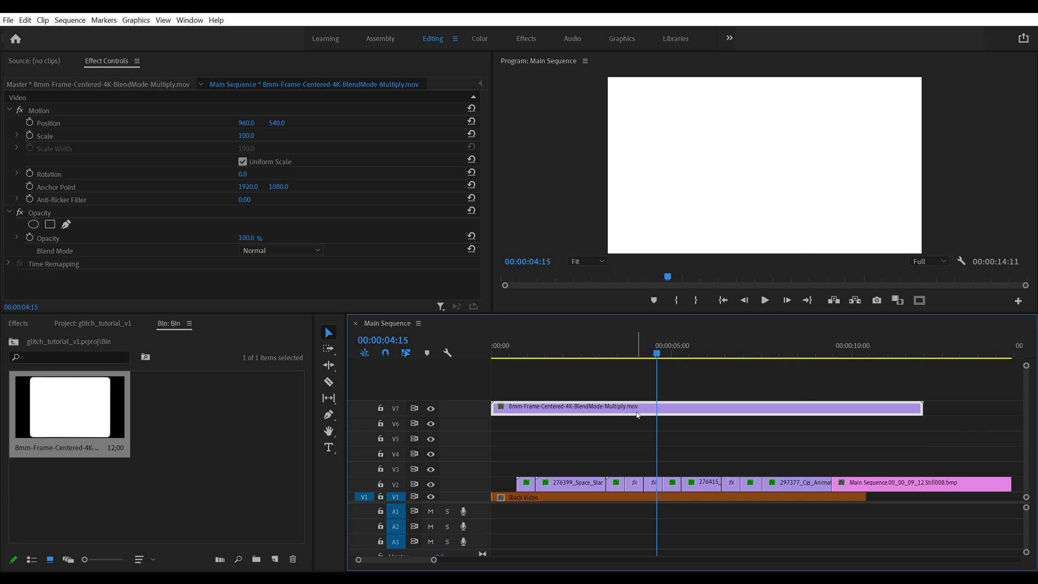
Step: Fit the 8mm frame overlay to the sequence frame size and set its blend mode to Multiply
right_click(637, 415)
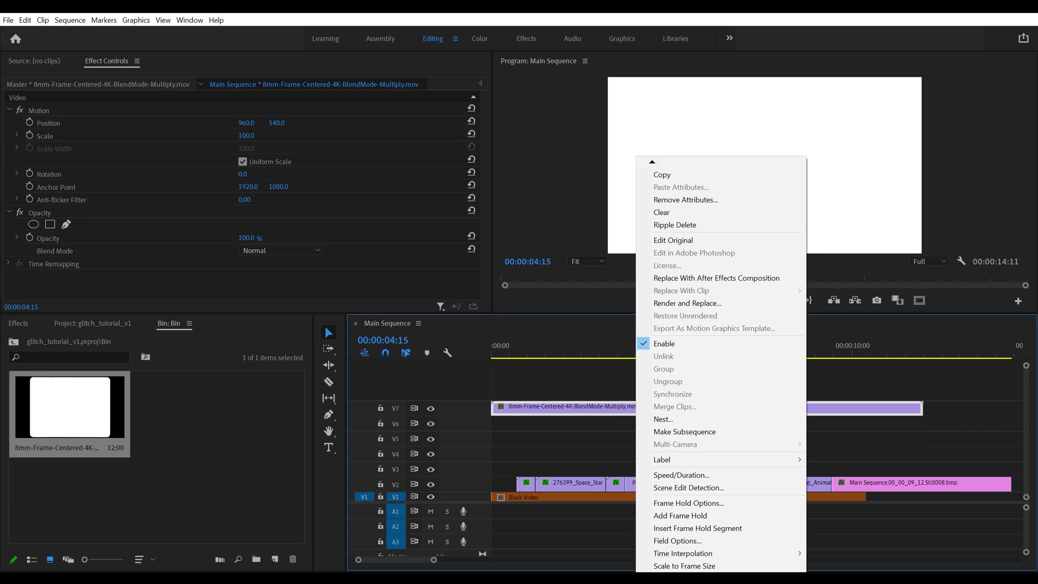
left_click(665, 554)
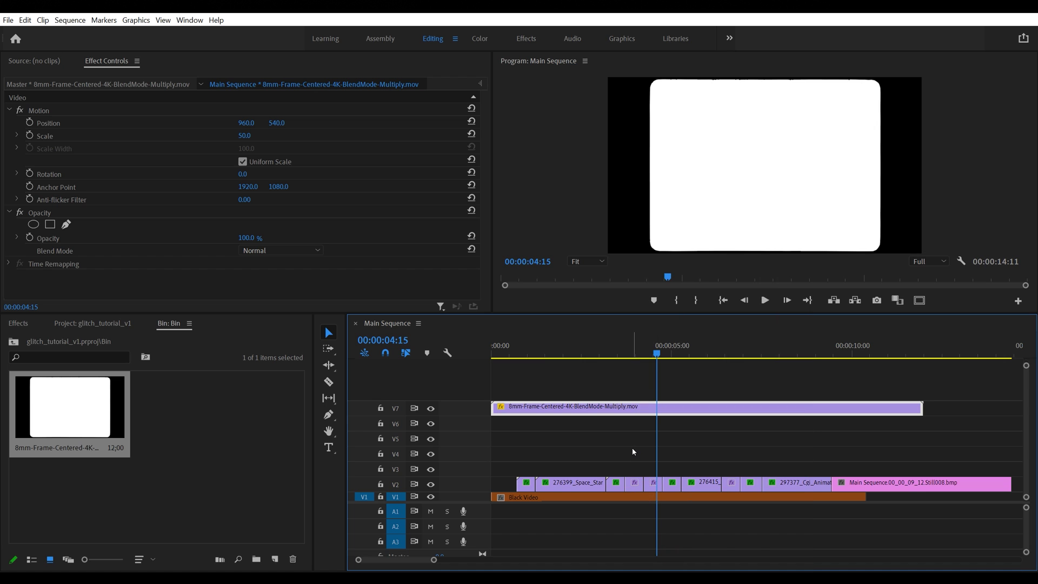
left_click(282, 251)
left_click(279, 295)
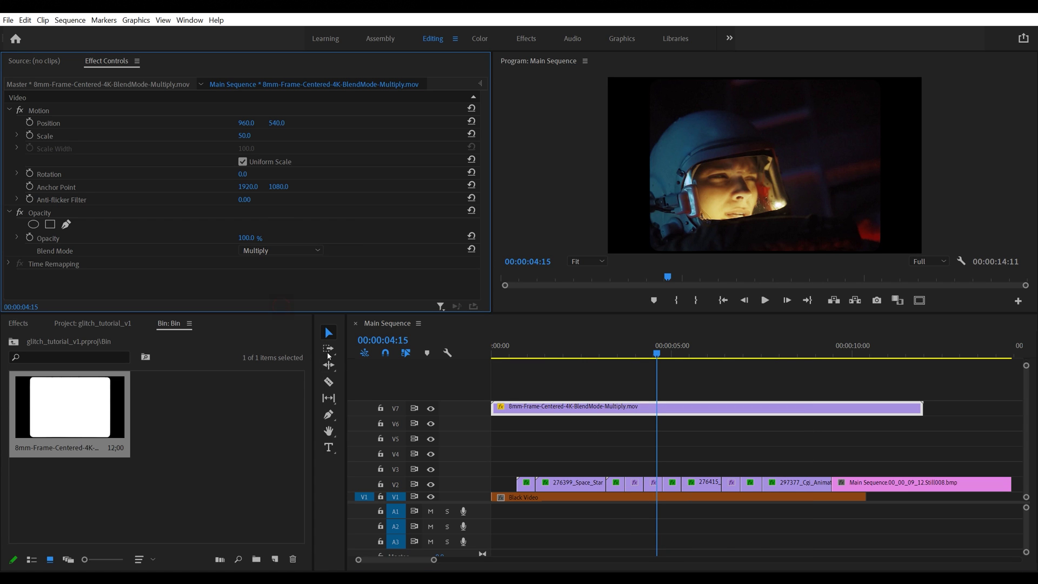
Step: Reframe the V2 clips inside the film frame by shifting their horizontal anchor points, starting with the statue shot
left_click_drag(517, 362, 619, 402)
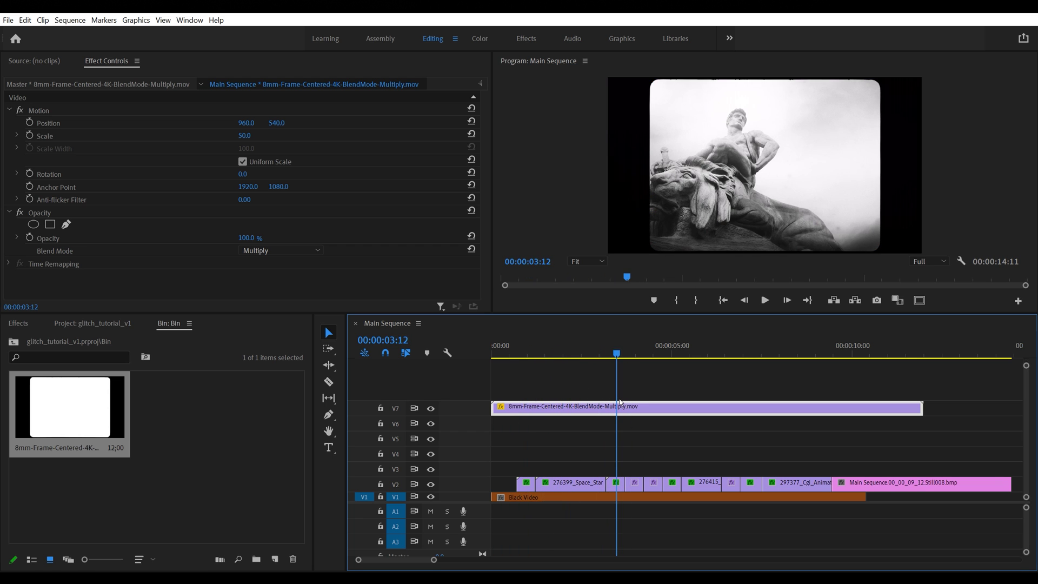
left_click(618, 487)
left_click_drag(250, 188, 205, 188)
left_click_drag(625, 352, 636, 352)
left_click(634, 489)
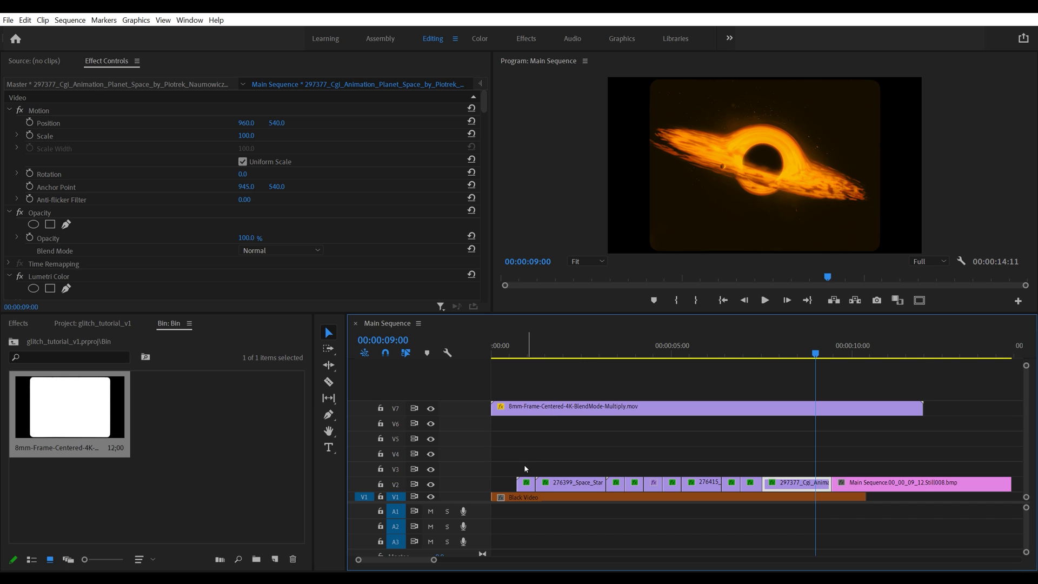
Step: Duplicate the V2 clips onto V3 and nest the copies as a sequence named displaced
mouse_move(523, 470)
left_mouse_down()
mouse_move(622, 490)
mouse_move(871, 489)
mouse_move(864, 478)
mouse_move(878, 452)
mouse_move(800, 466)
mouse_move(527, 466)
left_mouse_up()
right_click(566, 468)
left_click(650, 318)
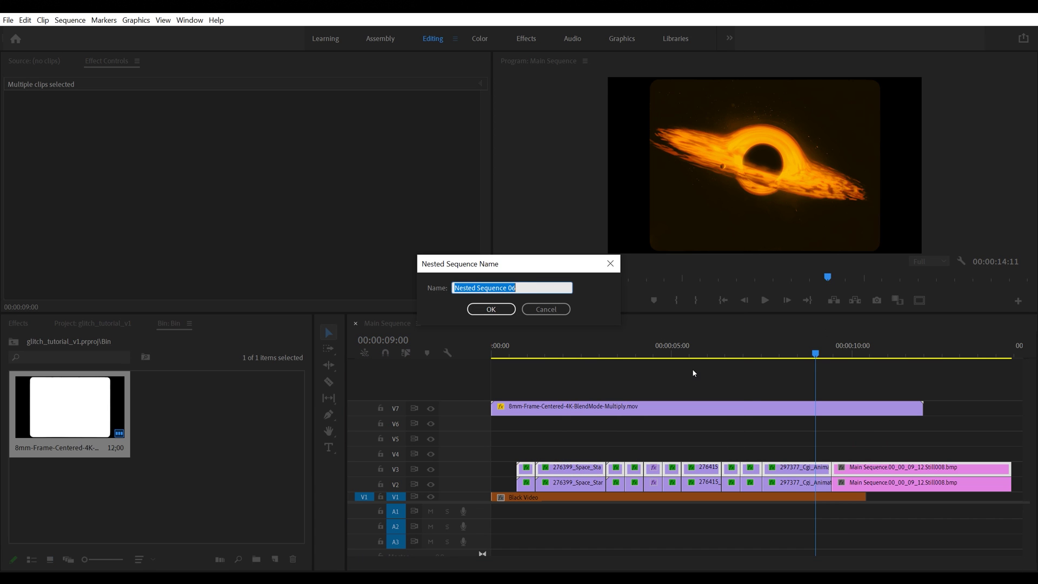
type("displaced")
key("Return")
Step: Import the Functions, Textures and Transitions folders from Filmblade's Retro VHS Overlays into the Bin
left_click(259, 444)
left_click(578, 379)
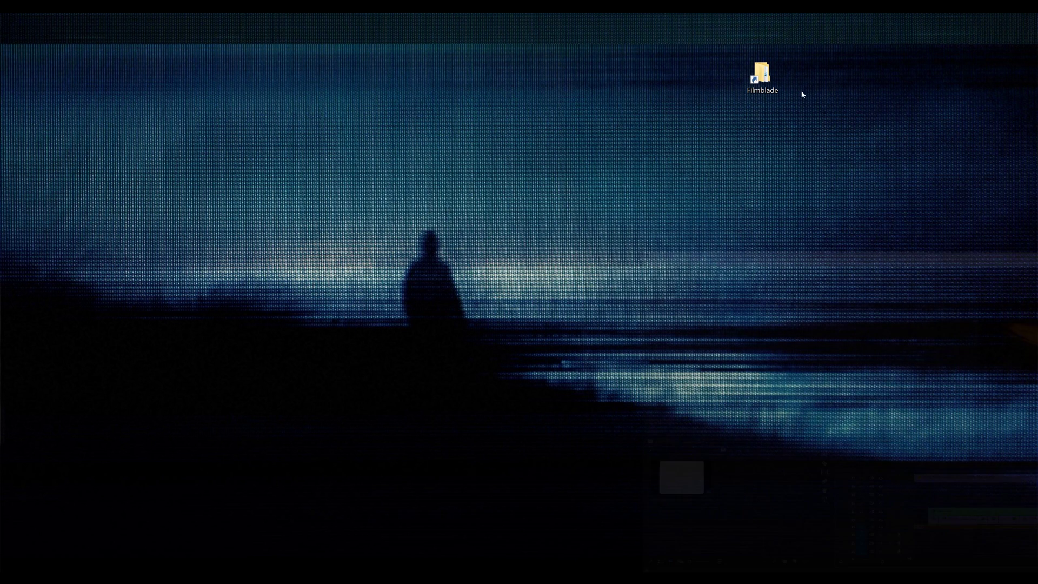
double_click(762, 76)
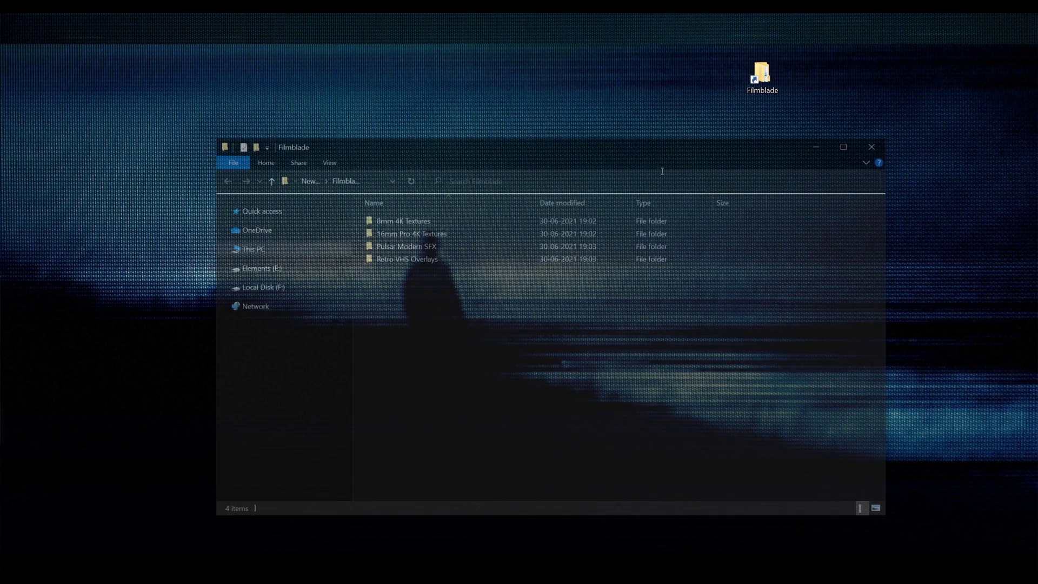
double_click(549, 257)
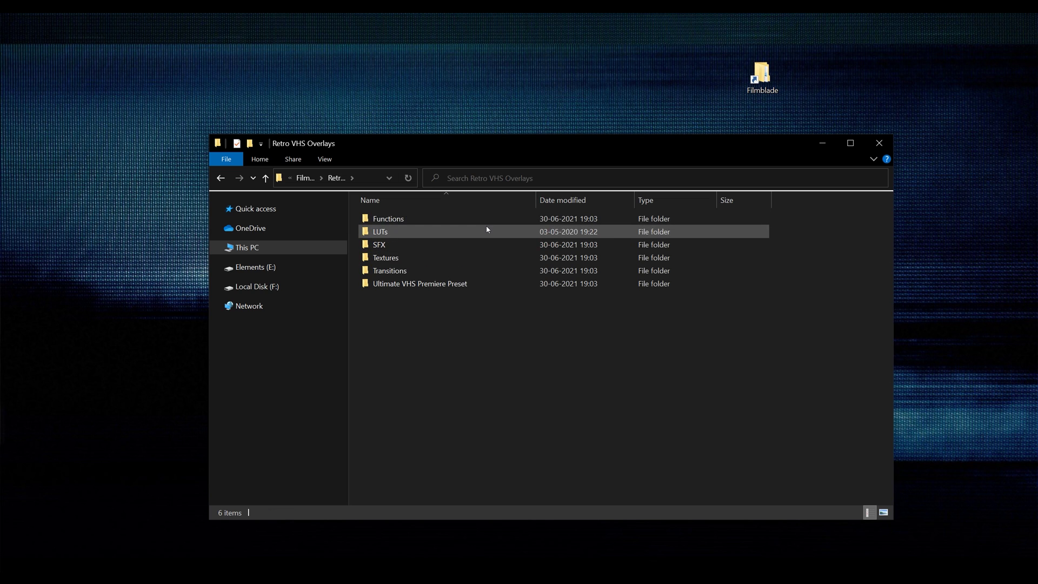
double_click(486, 258)
key("alt+Left")
left_click(411, 270, "ctrl")
left_click(386, 219, "ctrl")
left_click_drag(401, 270, 225, 452)
key("alt+Tab")
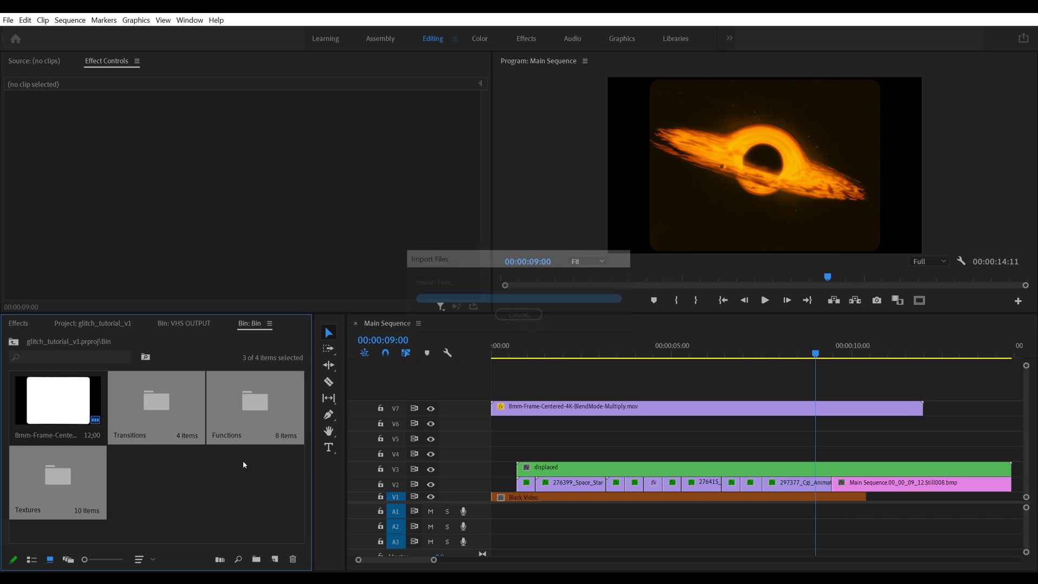
left_click(199, 485)
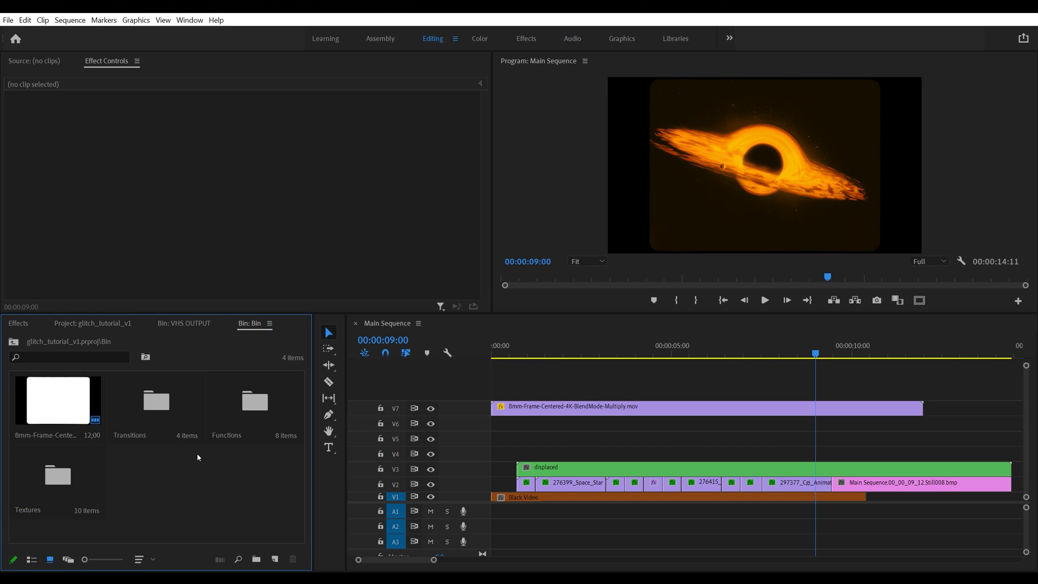
Step: Load Normal 3.mov from the Textures bin and mark a six-frame section ending at 00:00:02:21
double_click(58, 477)
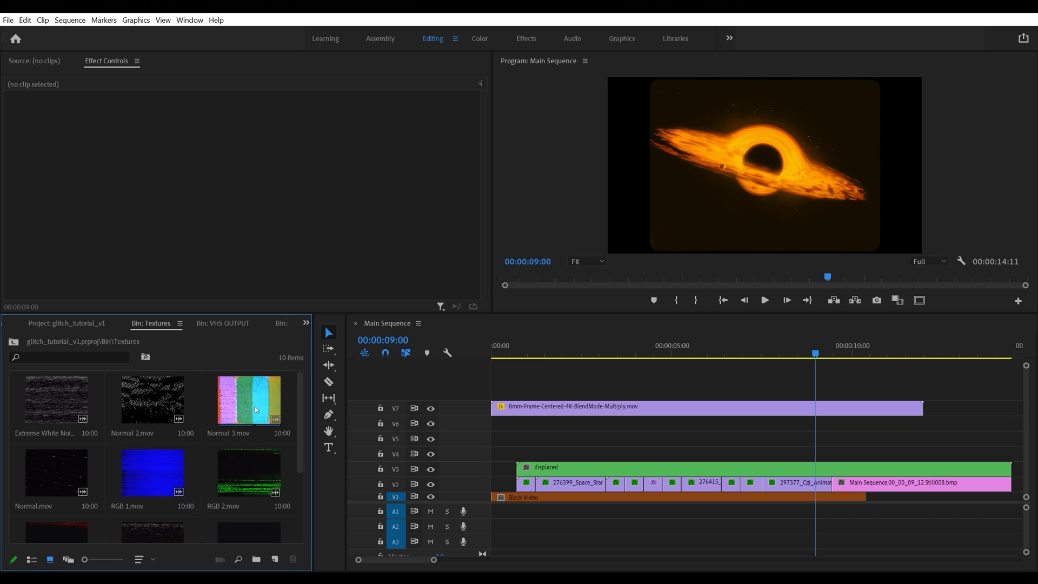
double_click(251, 382)
left_click_drag(153, 281, 147, 283)
key("i")
key("o")
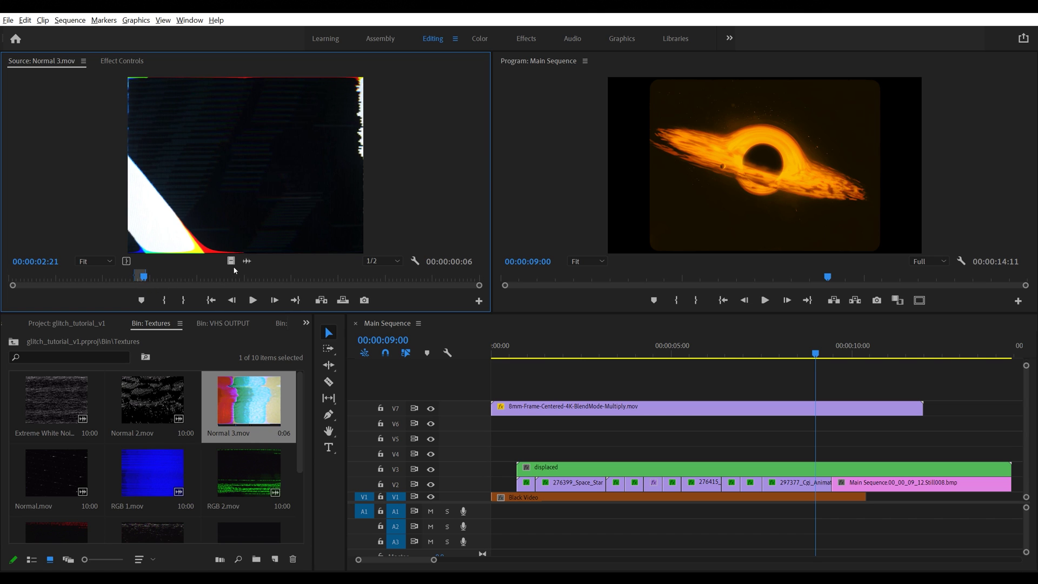
Step: Place only the video of the marked Normal 3.mov section on V4, aligned with the start of the displaced clip
left_click_drag(230, 261, 521, 453)
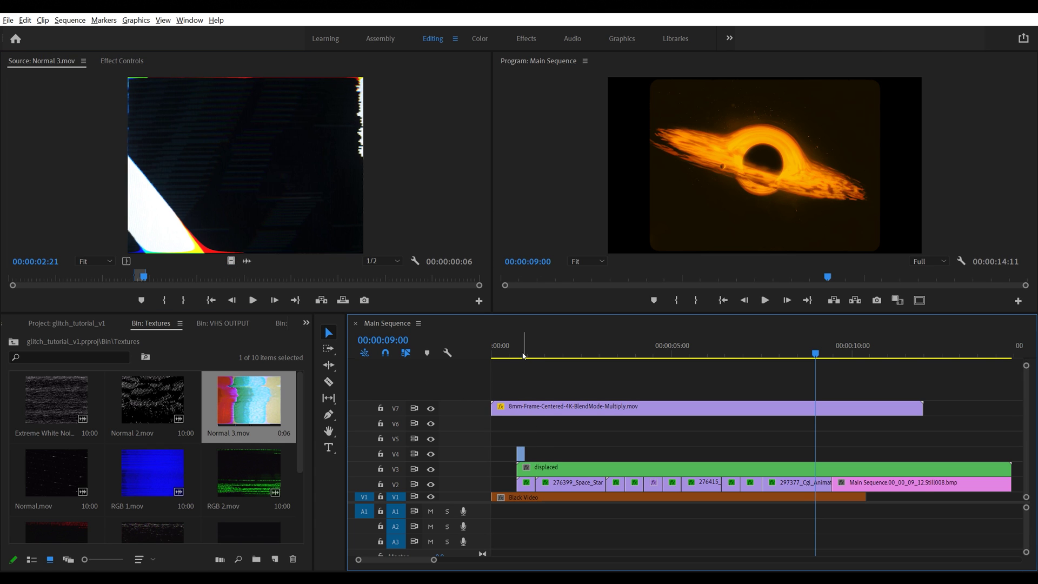
left_click_drag(523, 352, 510, 352)
key("equal")
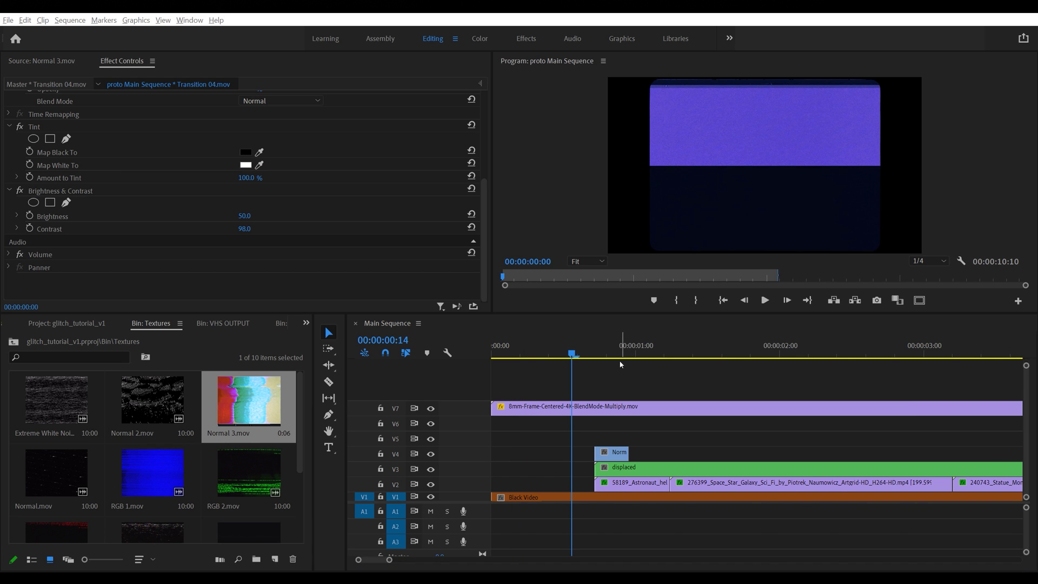
Step: Find the Track Matte Key effect and apply it to the displaced clip on V3
left_click(306, 322)
left_click(335, 346)
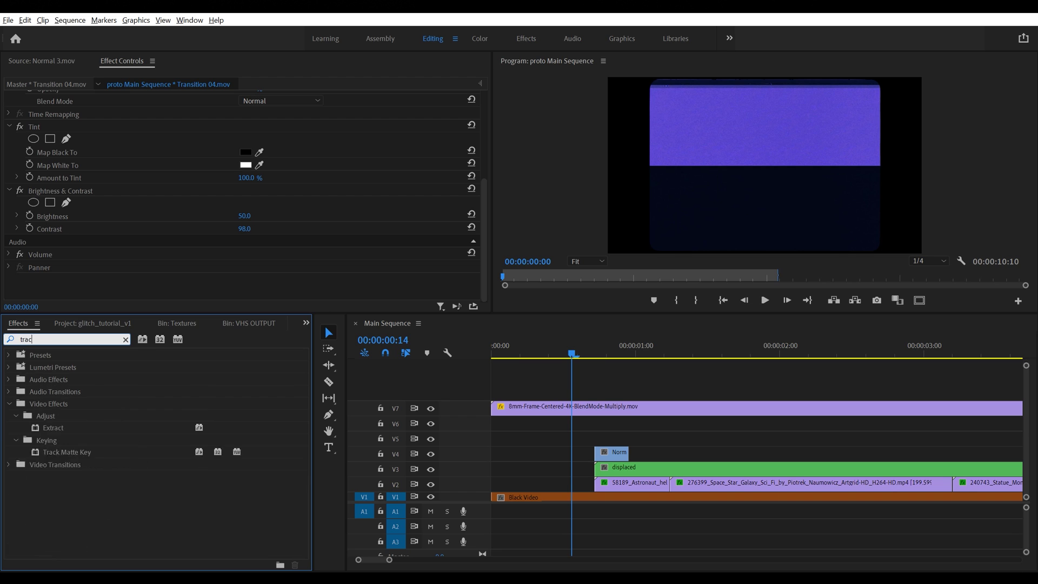
type("ack ma")
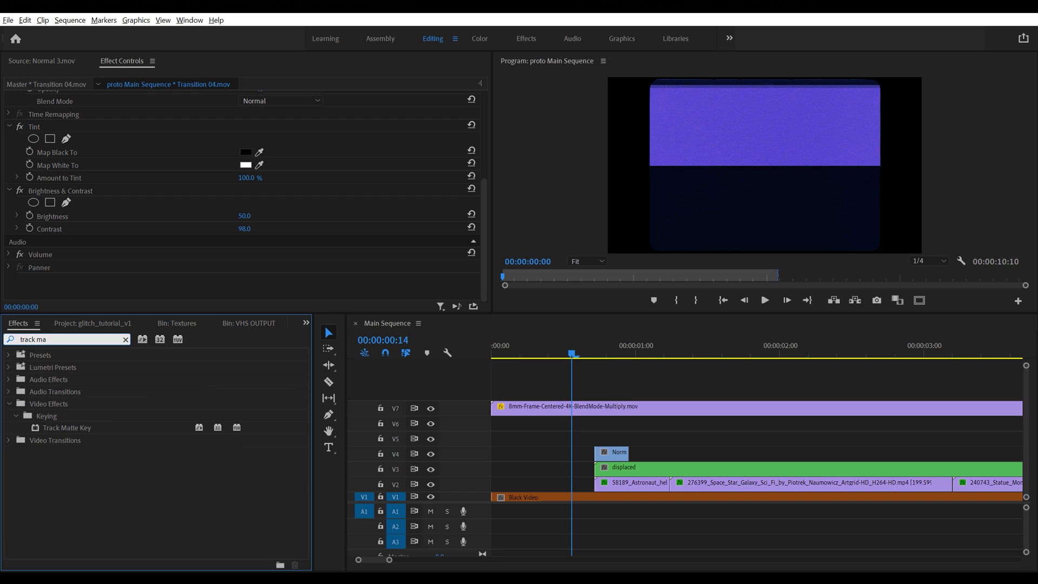
left_click_drag(88, 430, 624, 473)
scroll(144, 241, "down", 3)
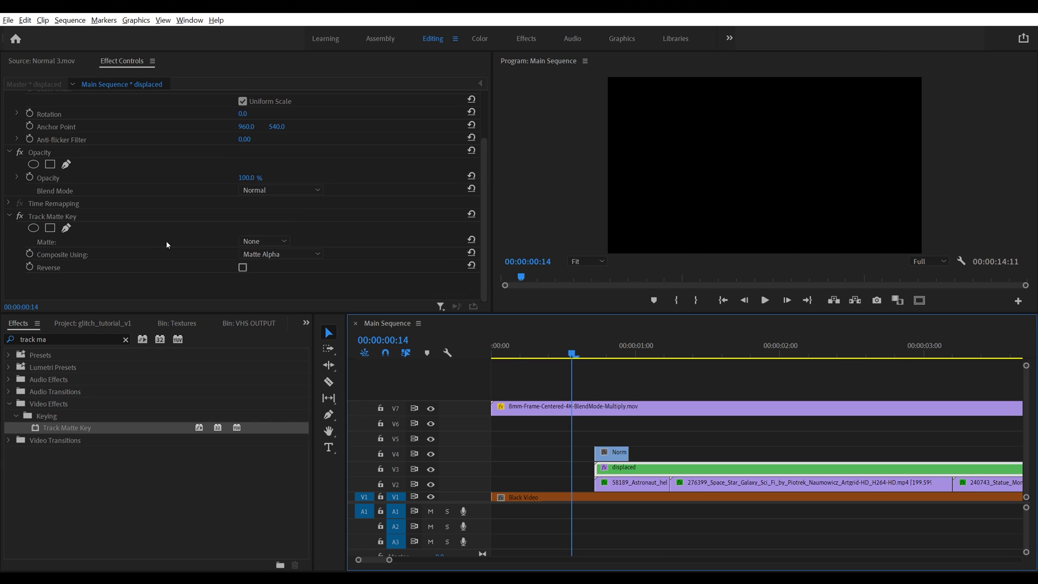
Step: Set the Track Matte Key to use Video 4 as its matte, composited using Matte Luma
left_click(263, 241)
left_click(280, 310)
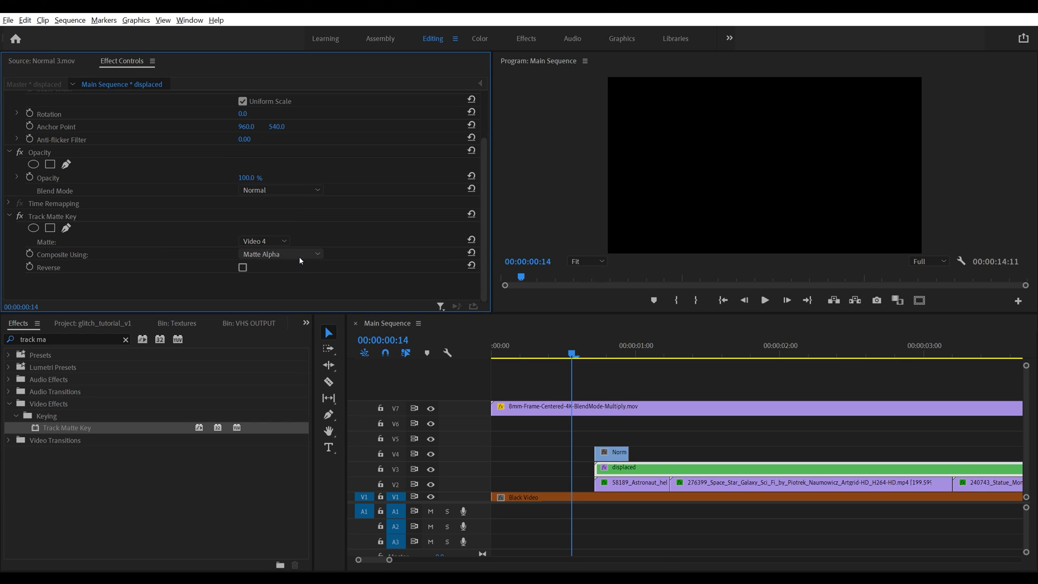
left_click(300, 255)
left_click(306, 282)
left_click_drag(581, 356, 613, 358)
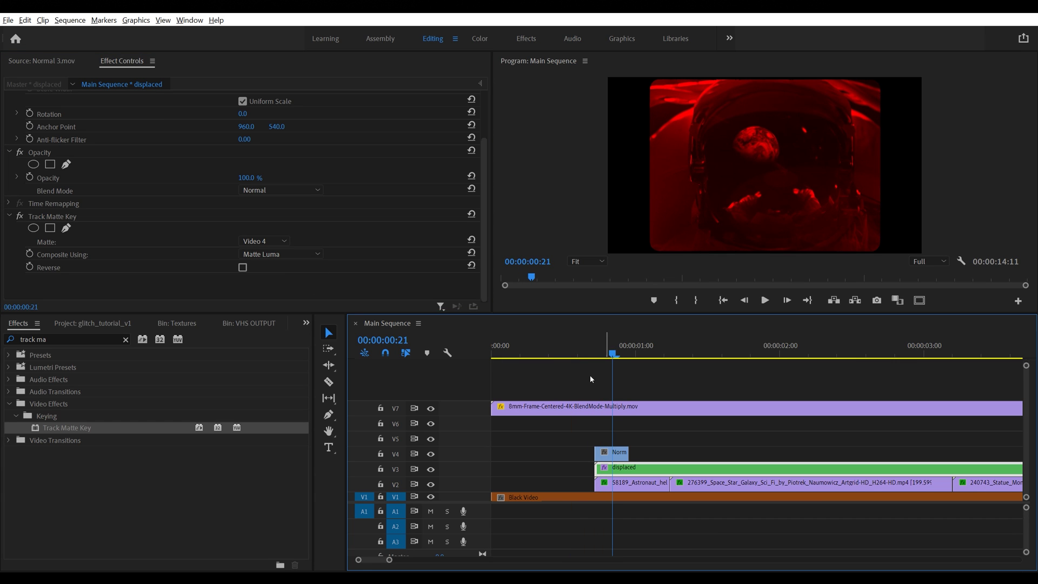
Step: Apply Brightness & Contrast to the Normal 3.mov clip on V4 and set its Contrast to 98
left_click(125, 340)
type("brightne")
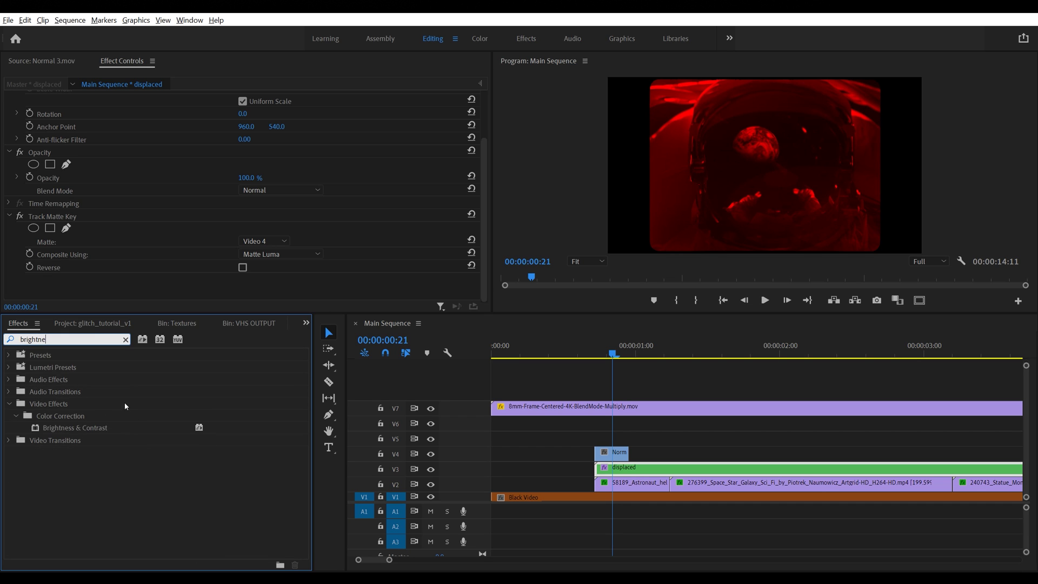
left_click_drag(105, 431, 620, 454)
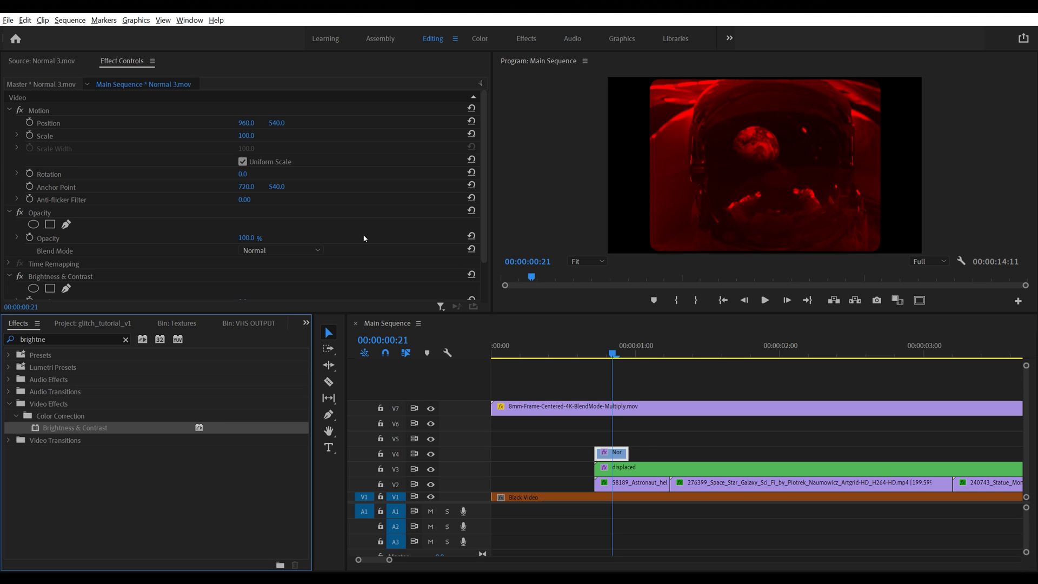
scroll(364, 235, "down", 3)
left_click(244, 266)
type("98.0")
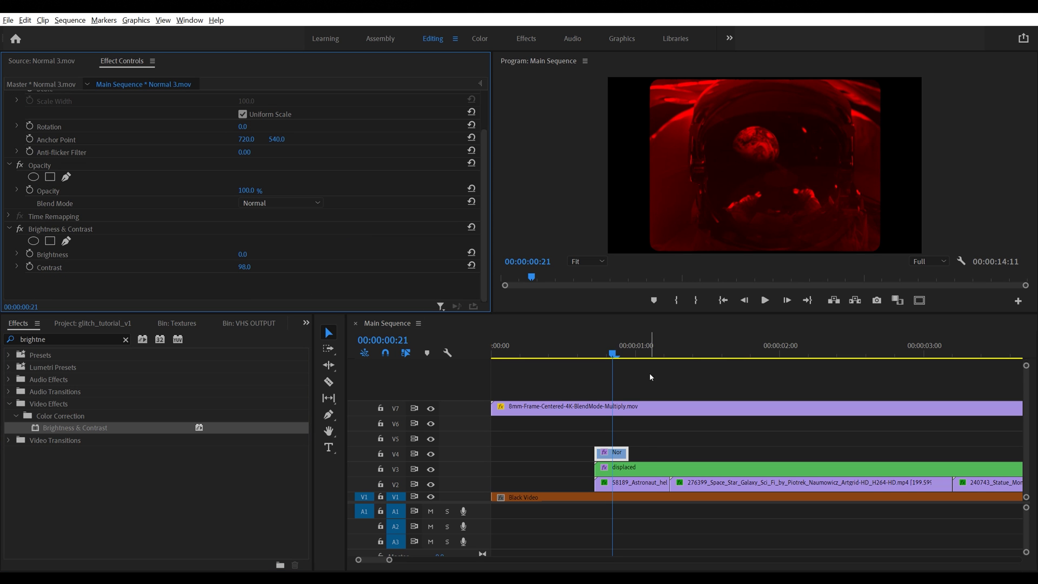
mouse_move(612, 353)
left_mouse_down()
mouse_move(596, 351)
mouse_move(613, 351)
left_mouse_up()
Step: Inspect the matte effect by scrubbing across the glitch clip and toggling the output of tracks V2 and V3 off and on
left_click(641, 466)
scroll(170, 261, "down", 2)
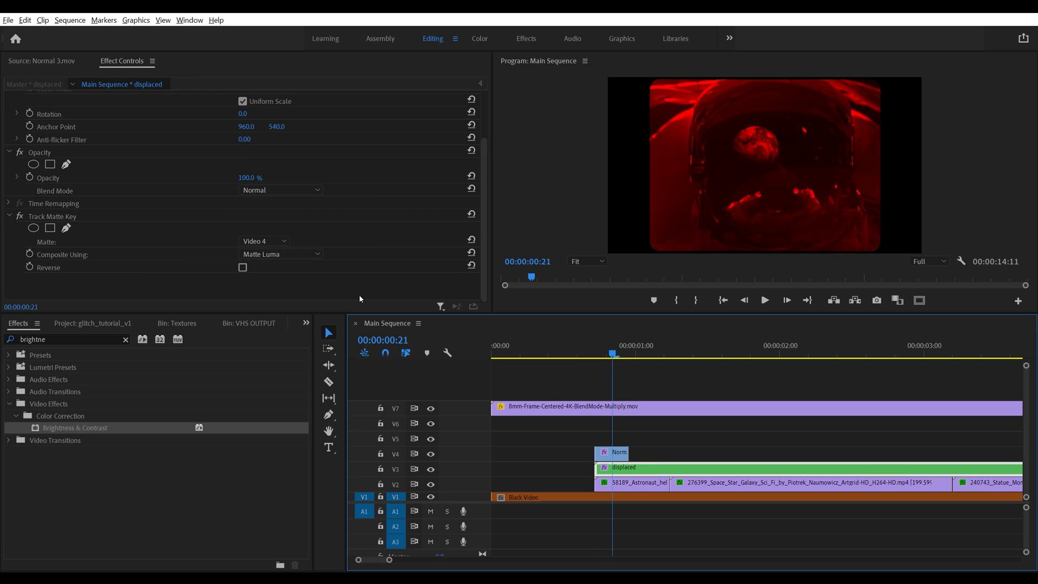
left_click(611, 457)
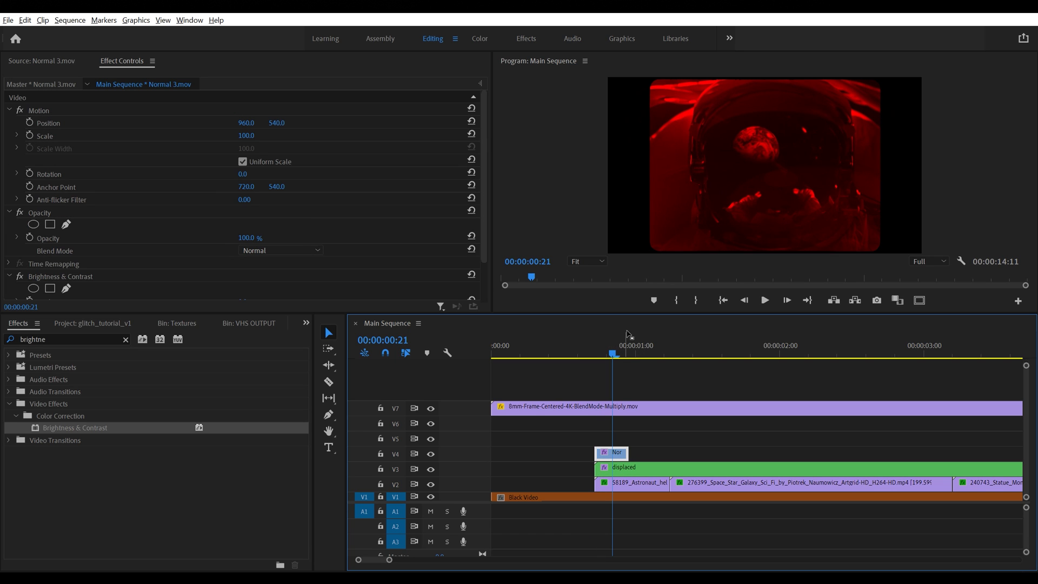
left_click(608, 351)
left_click_drag(607, 351, 614, 381)
left_click(431, 485)
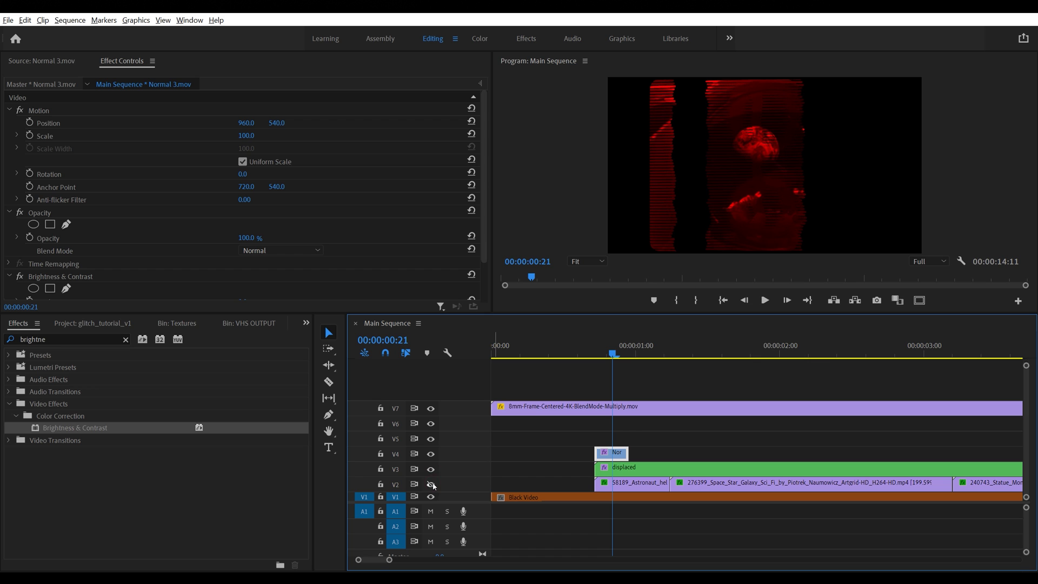
mouse_move(609, 351)
left_mouse_down()
mouse_move(593, 353)
mouse_move(626, 352)
mouse_move(607, 353)
left_mouse_up()
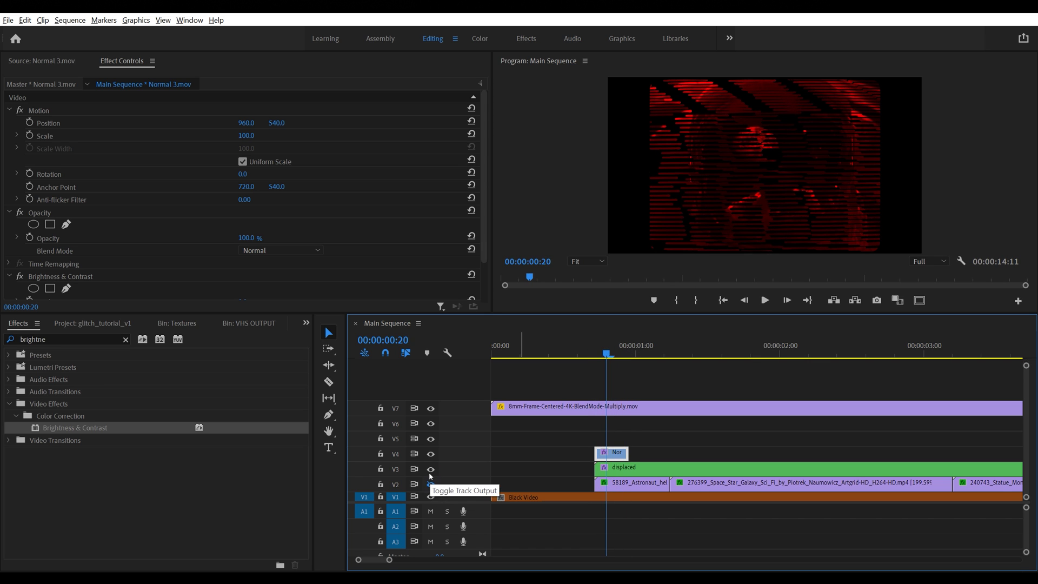
left_click(431, 484)
left_click(431, 470)
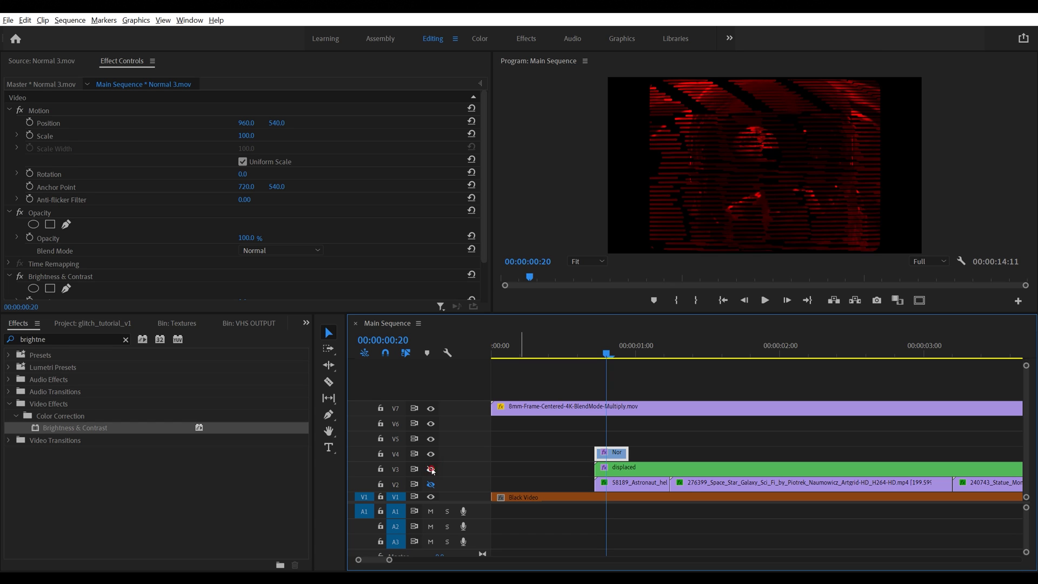
left_click(432, 469)
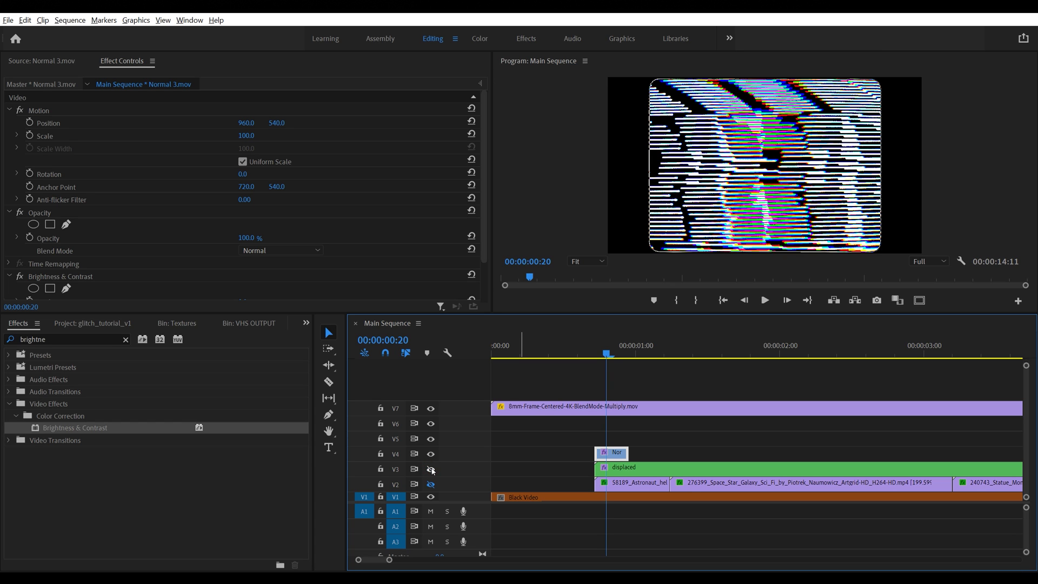
left_click(431, 470)
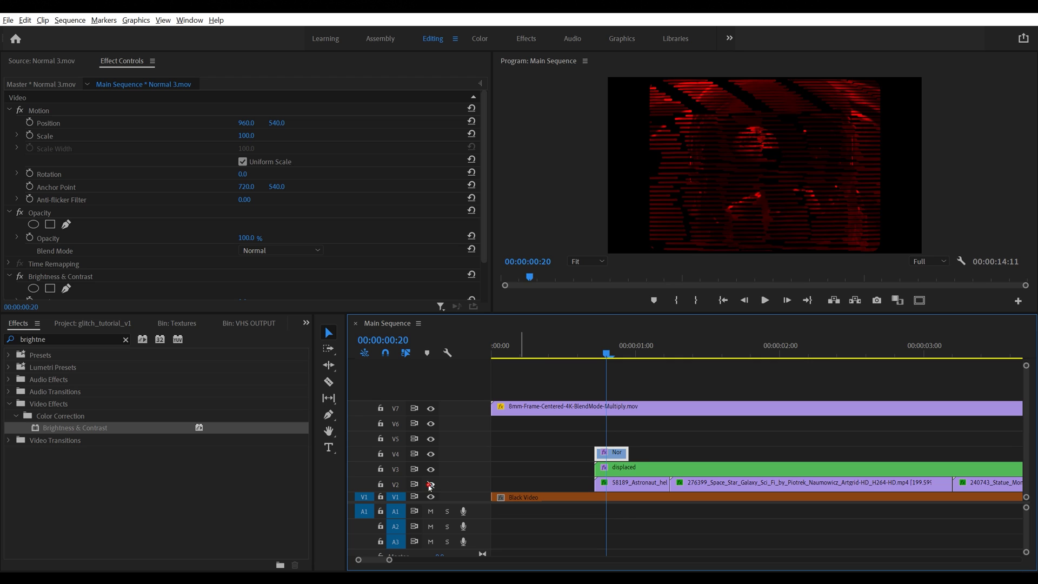
left_click(429, 485)
Step: Open the nested displaced sequence from V3 in the timeline
left_click(650, 468)
left_click_drag(607, 355, 618, 354)
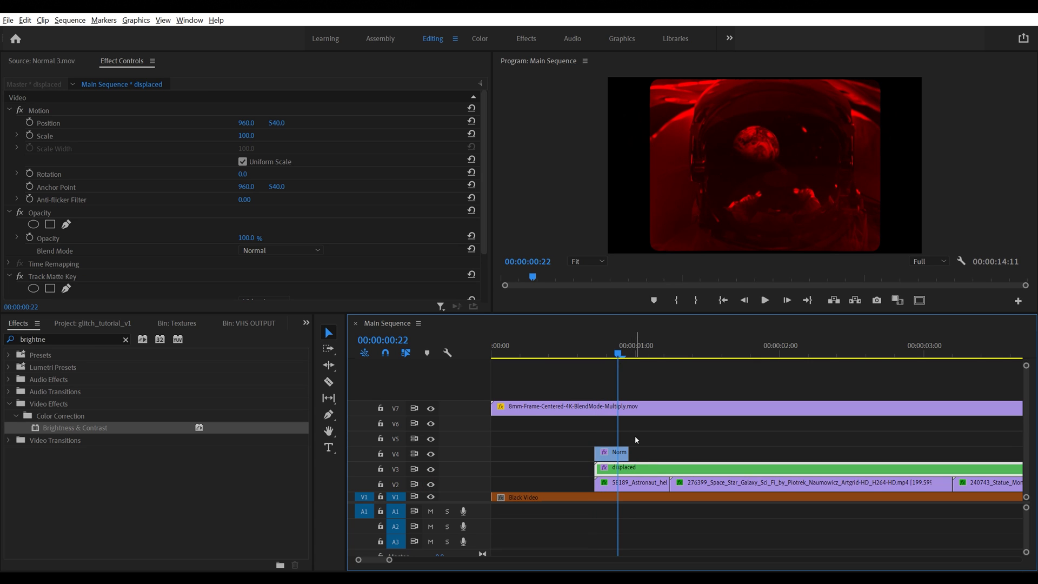
double_click(625, 470)
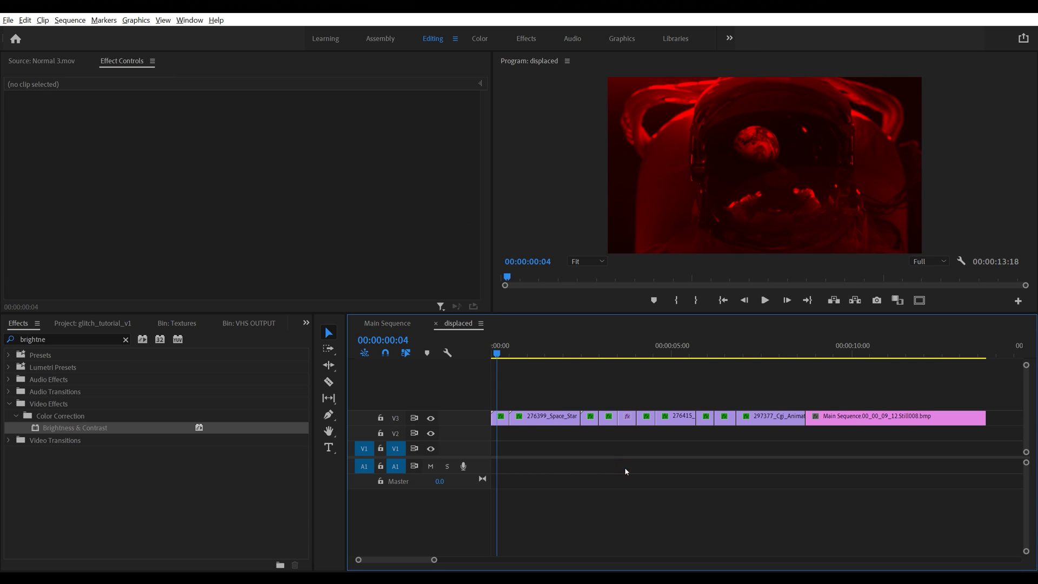
Step: Set the astronaut helmet clip's Scale to 105 and horizontal Position to 1022 in the displaced sequence, and check it in Main Sequence
left_click(503, 417)
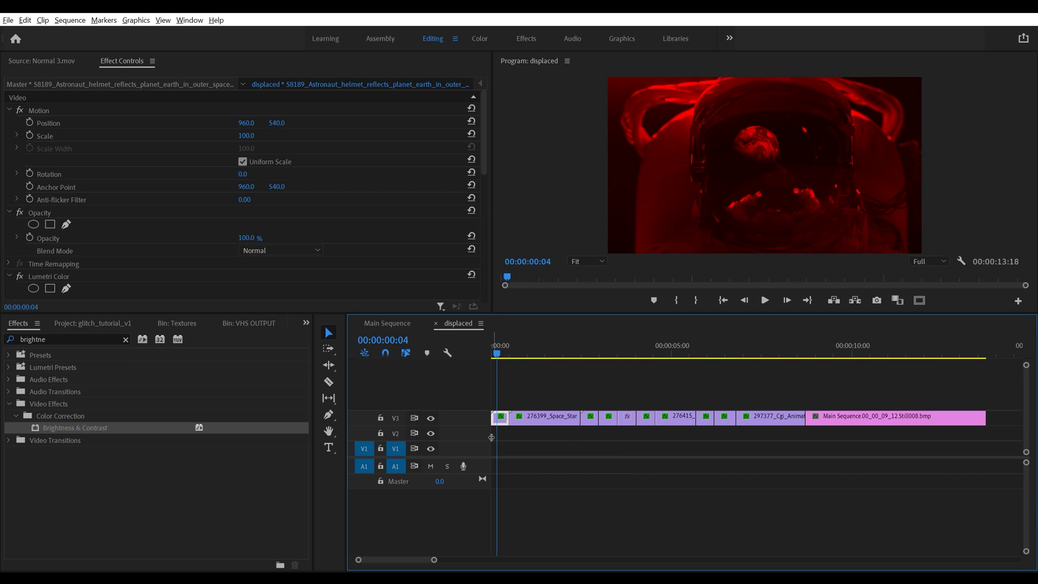
left_click(243, 136)
key("Return")
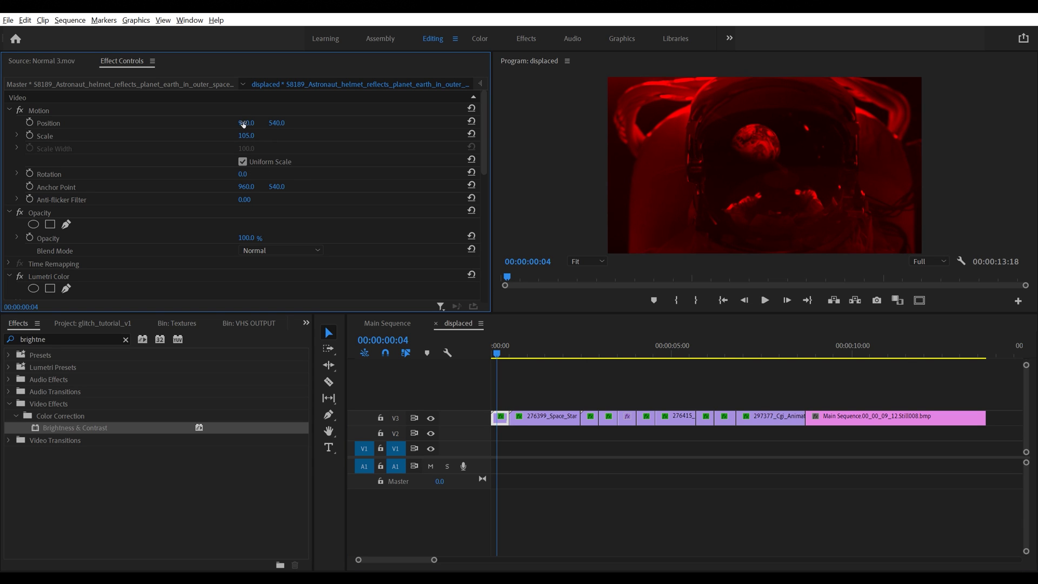
left_click_drag(243, 124, 276, 124)
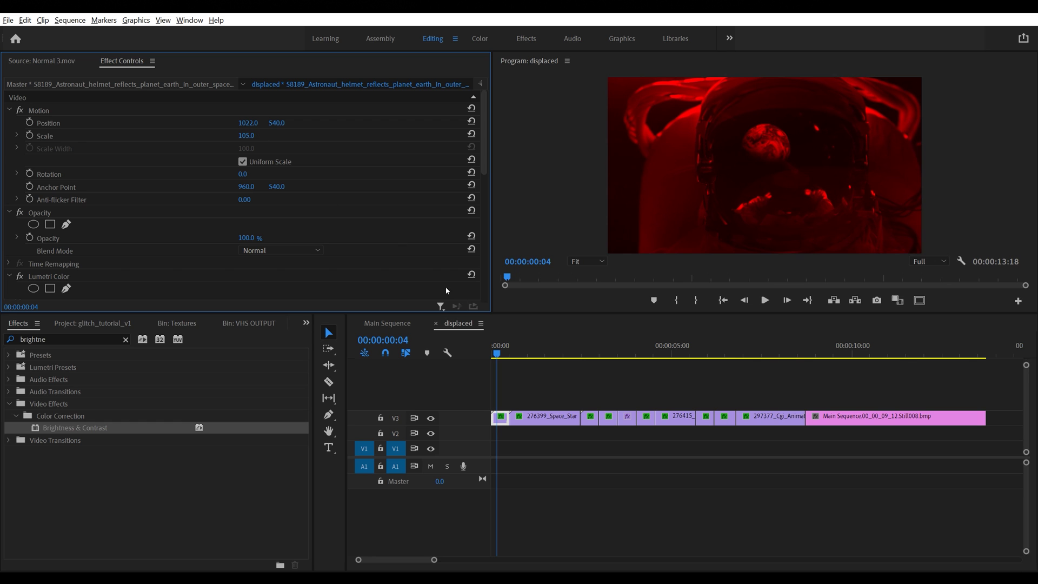
left_click(390, 325)
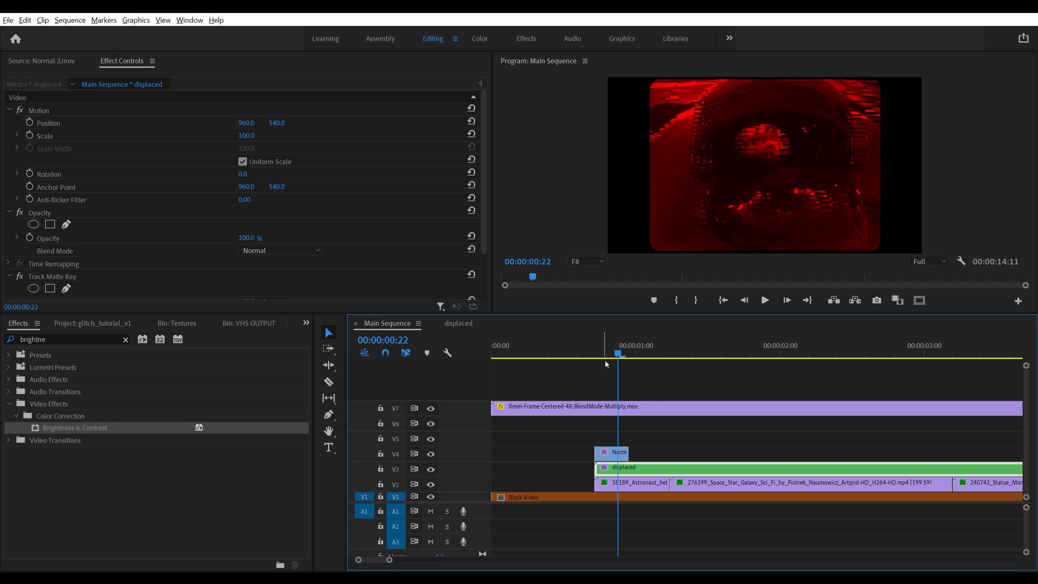
left_click_drag(609, 355, 635, 365)
Step: Close the VHS OUTPUT bin, show the Textures bin and fit the whole Main Sequence in the timeline
right_click(258, 326)
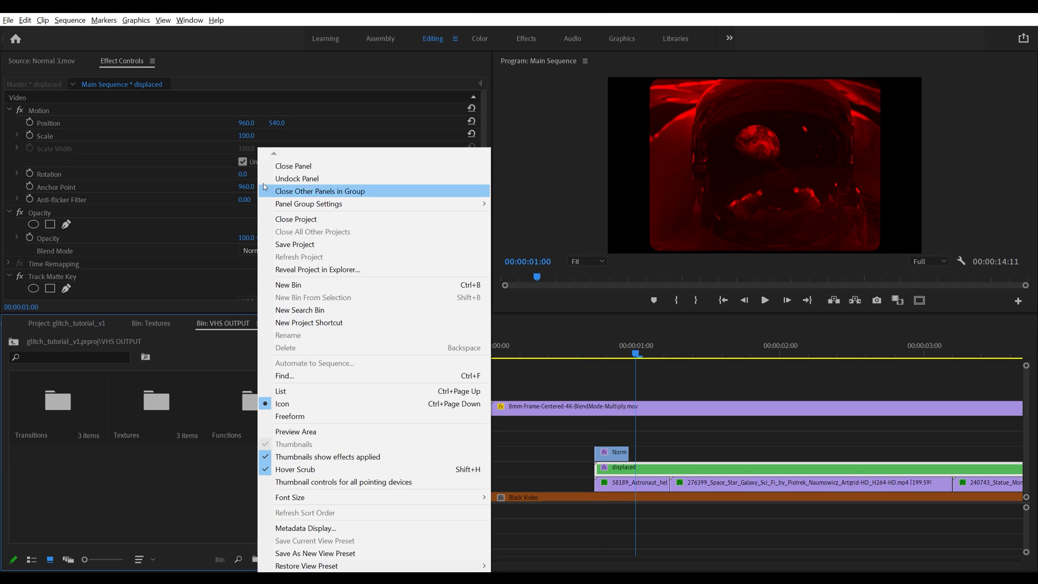
left_click(272, 165)
left_click(172, 325)
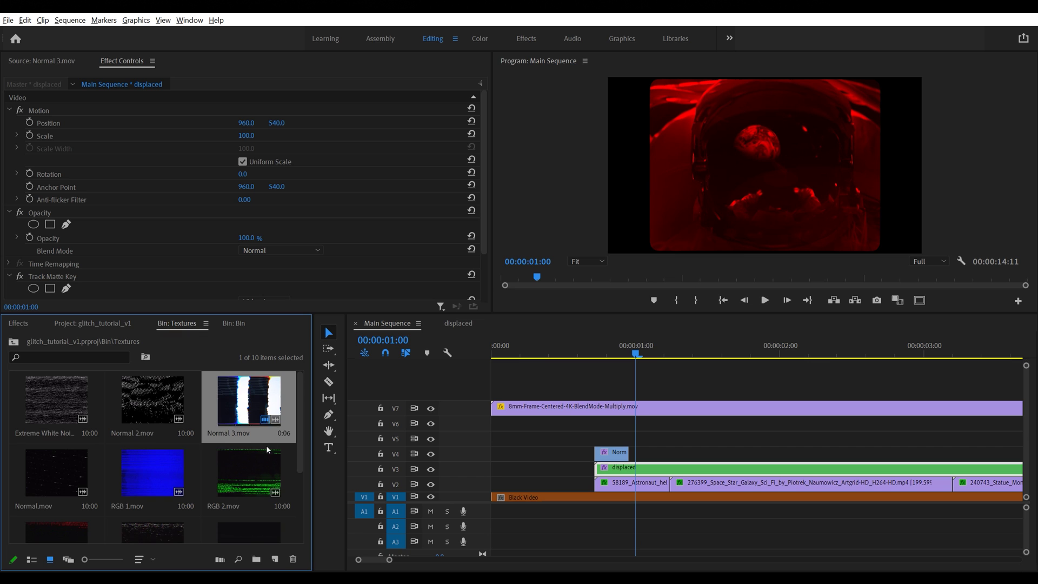
scroll(288, 413, "down", 1)
left_click(628, 357)
key("backslash")
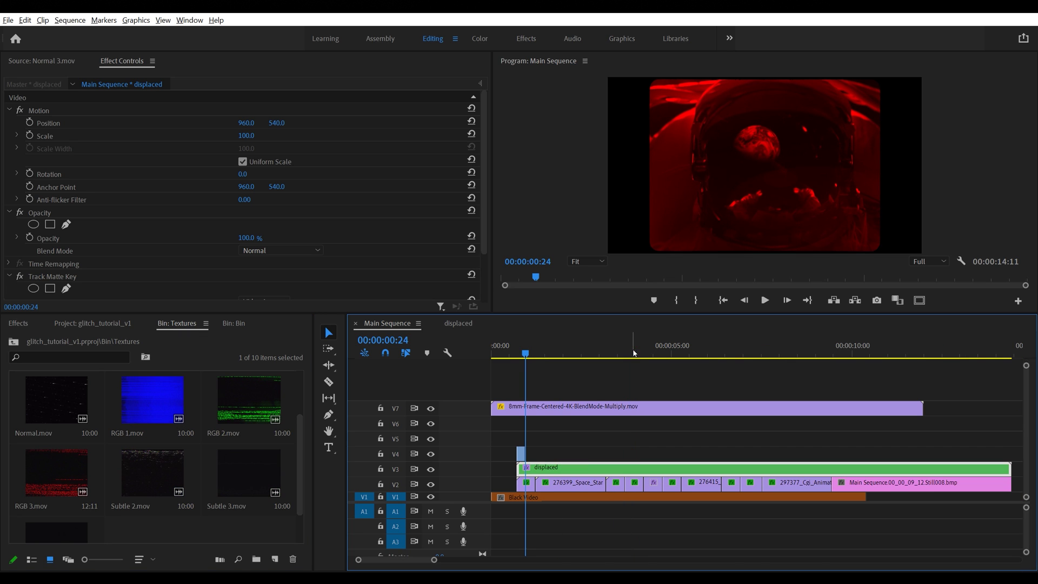
Step: Load RGB 2.mov from the Textures bin as the source and mark a five-frame glitch section ending at 00:00:03:19
double_click(246, 407)
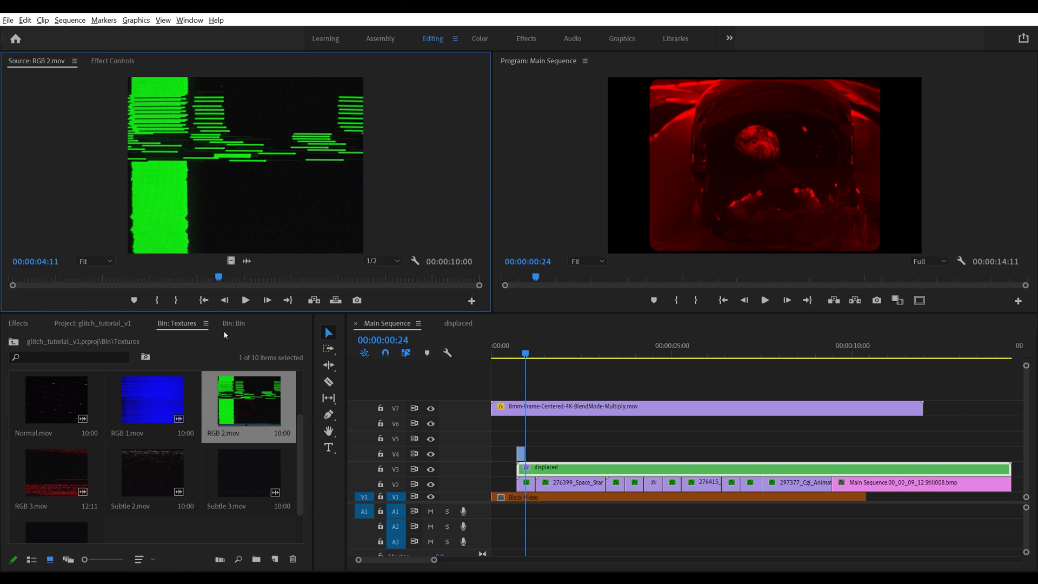
left_click_drag(82, 280, 179, 280)
key("i")
key("Right")
key("Right")
key("Right")
key("Right")
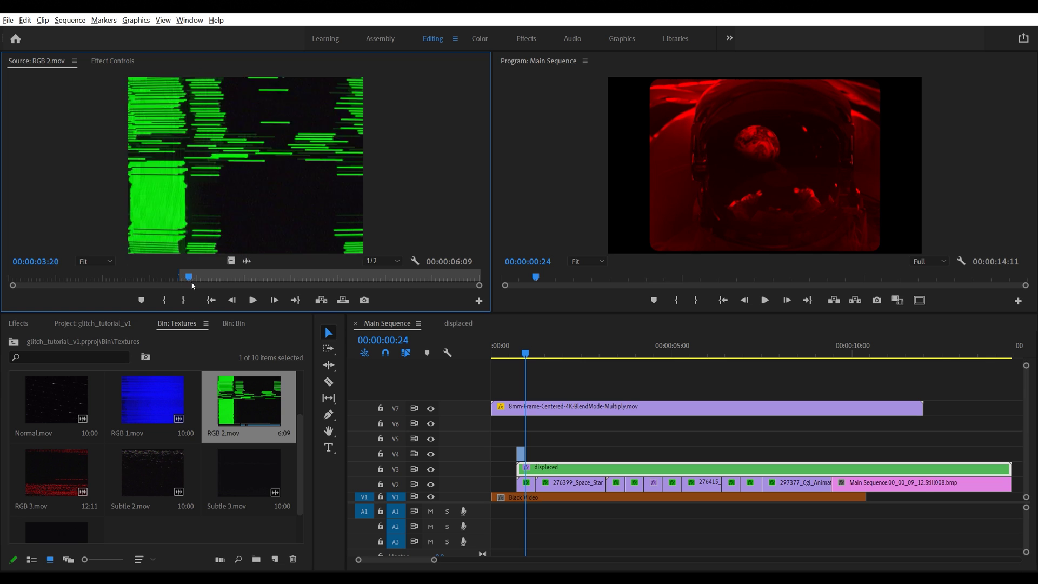
key("o")
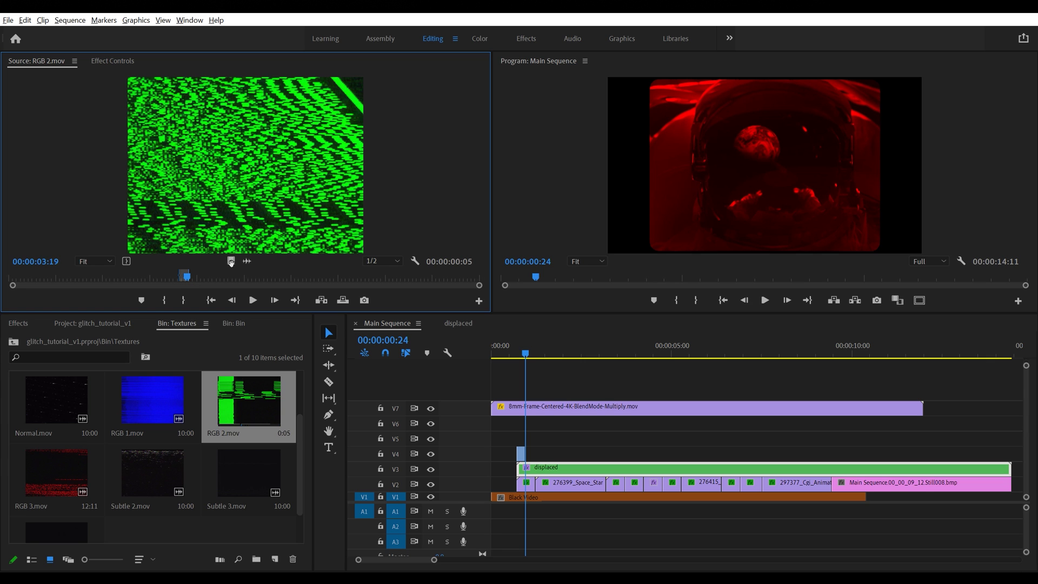
Step: Place the video of the marked RGB 2.mov section on V4 after Normal 3.mov, overlapping the cut between the astronaut and space star clips
left_click_drag(231, 262, 533, 452)
left_click(543, 358)
key("=")
key("=")
key("=")
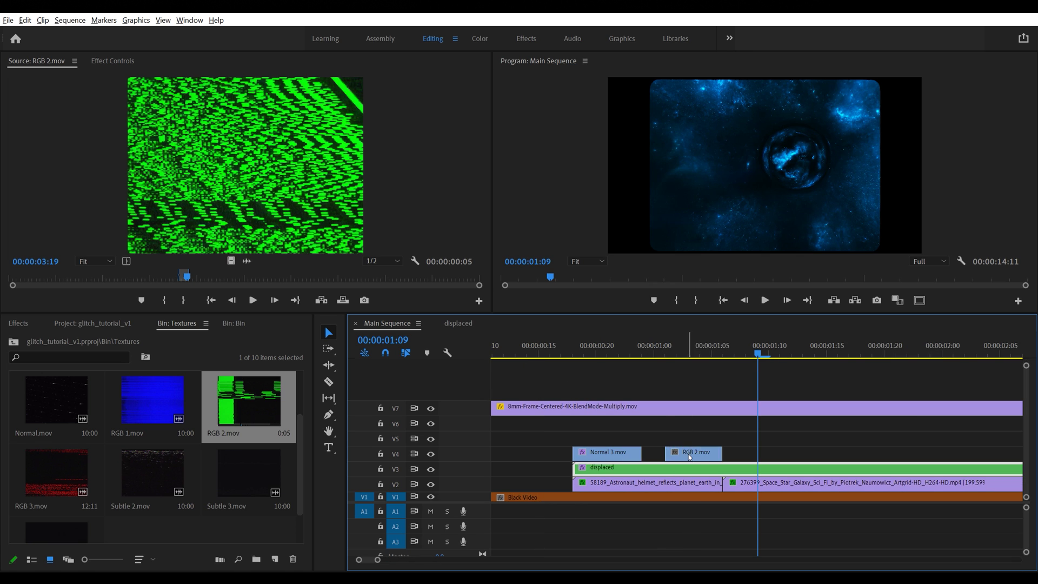
left_click_drag(708, 453, 737, 461)
left_click(692, 349)
left_click_drag(693, 348, 714, 373)
Step: Copy the Brightness & Contrast effect from Normal 3.mov to the RGB 2.mov clip on V4 and scrub across the glitch
left_click(627, 457)
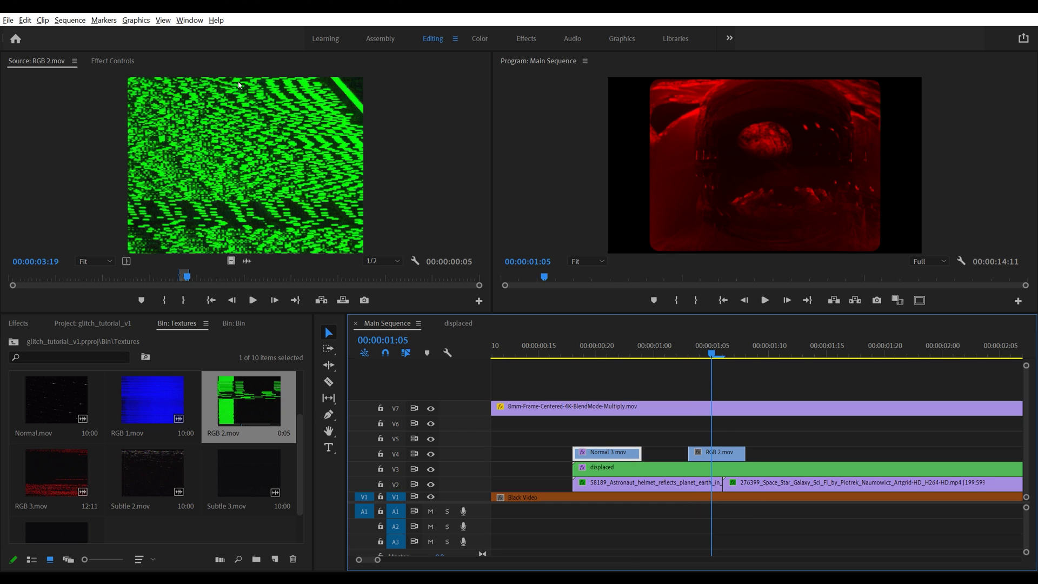
left_click(111, 61)
scroll(71, 228, "down", 2)
left_click(68, 229)
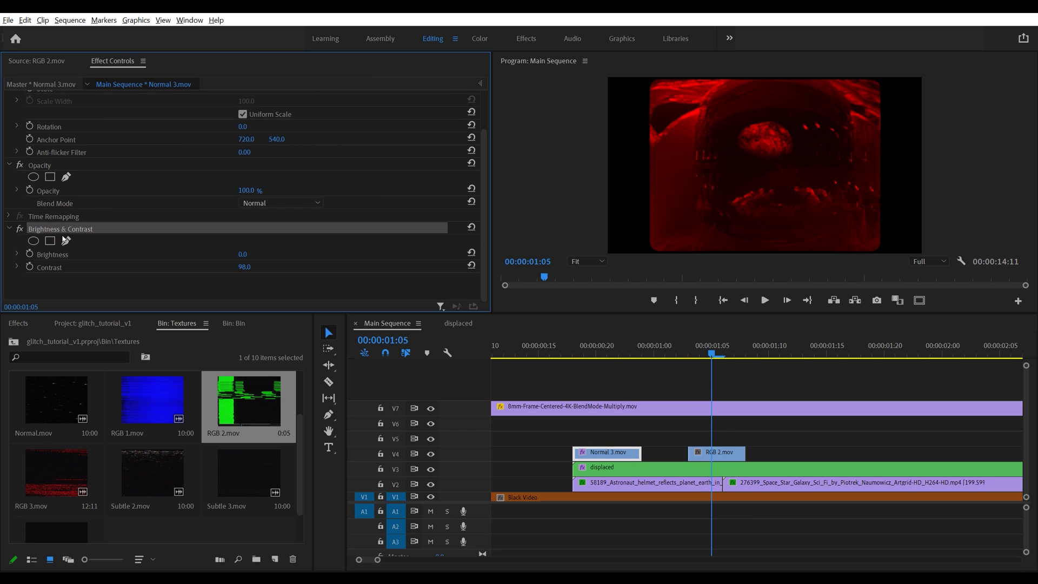
left_click(730, 457)
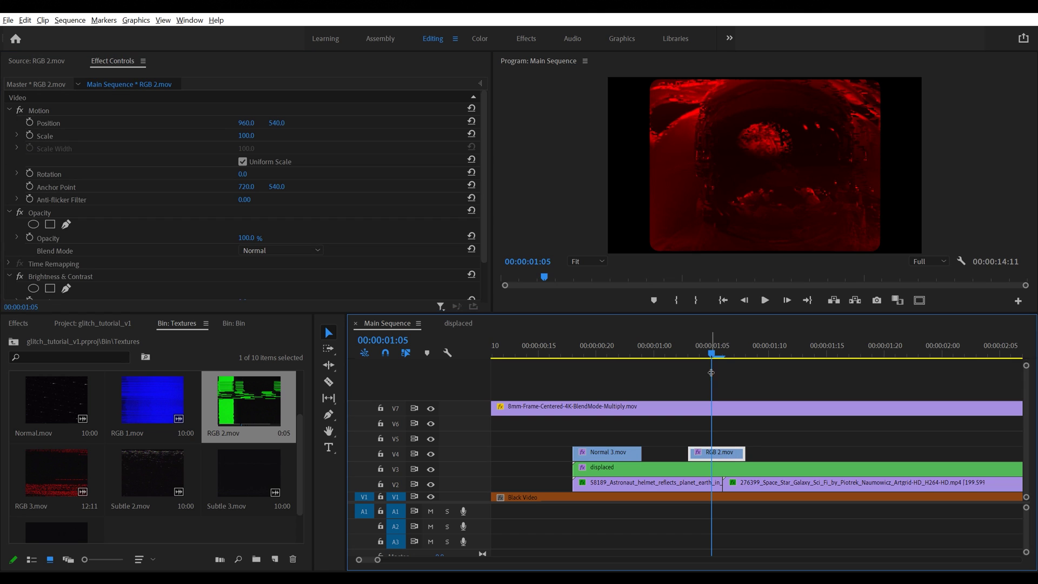
left_click_drag(710, 357, 734, 356)
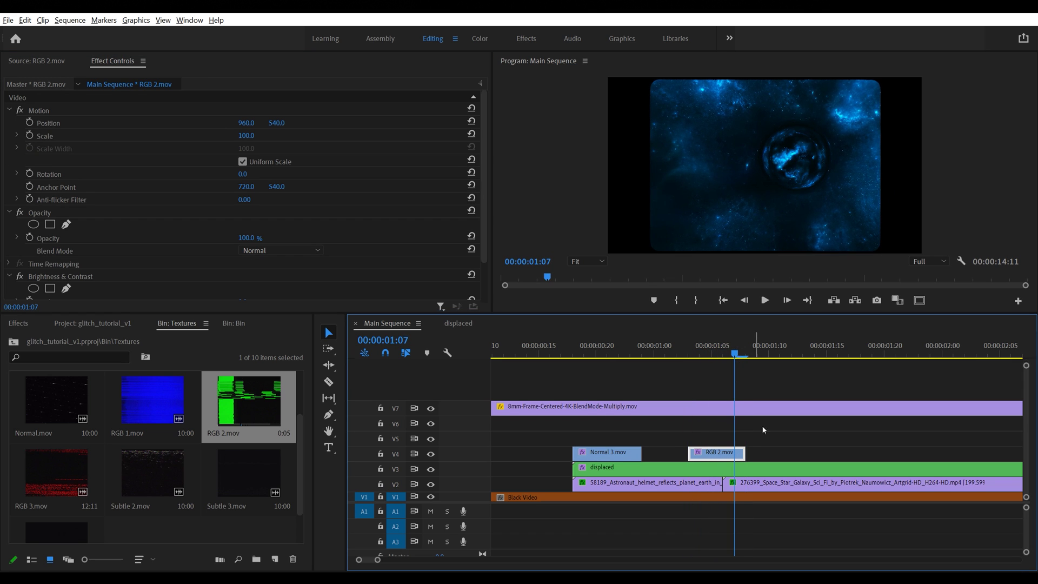
Step: Set the 276399_Space_Star clip's Scale to 105 and horizontal Position to 990 inside the nested displaced sequence
double_click(768, 469)
left_click(550, 423)
left_click(255, 134)
type("105")
key("Return")
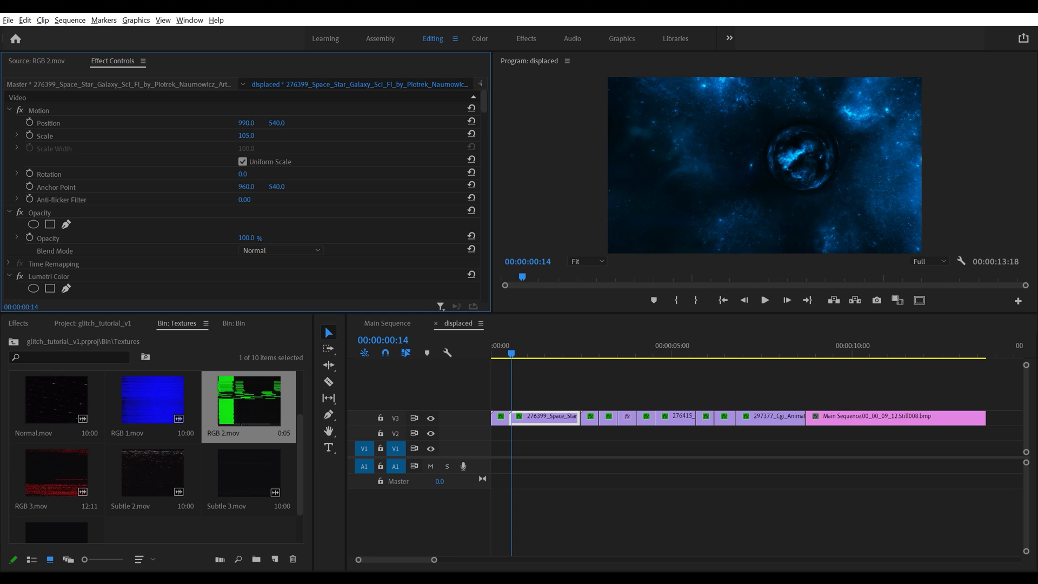
Step: Set the 240743_Statue clip's horizontal Anchor Point to 1010 and its Scale to 105
left_click_drag(582, 346, 592, 423)
left_click(592, 423)
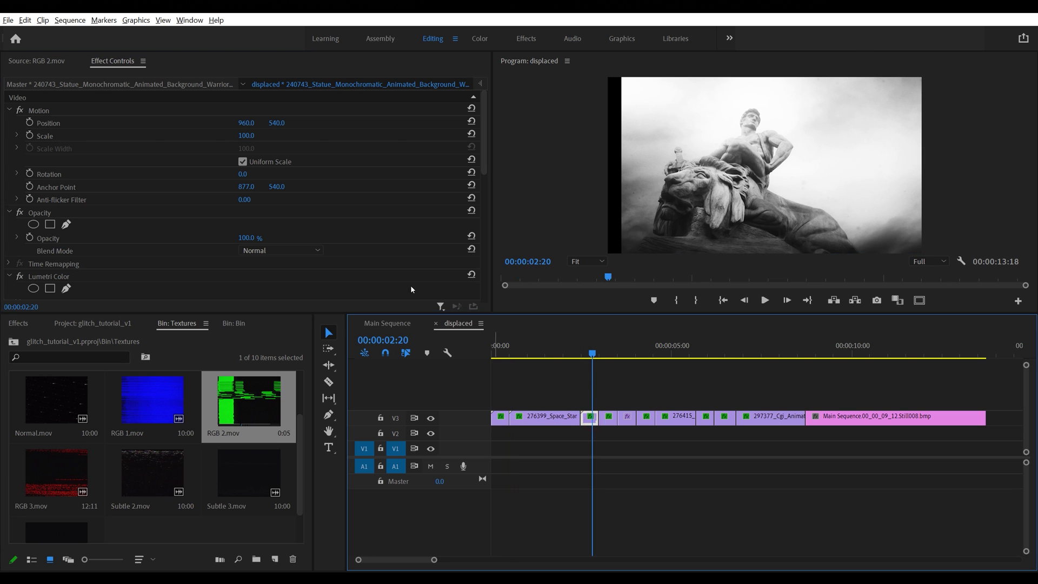
left_click_drag(249, 186, 320, 186)
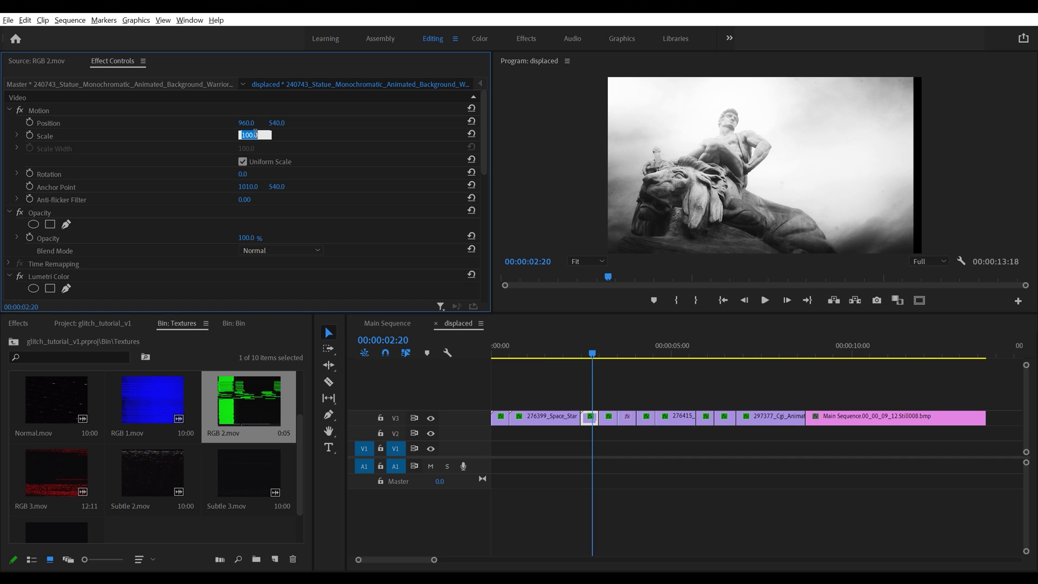
left_click(246, 135)
type("105")
left_click(303, 140)
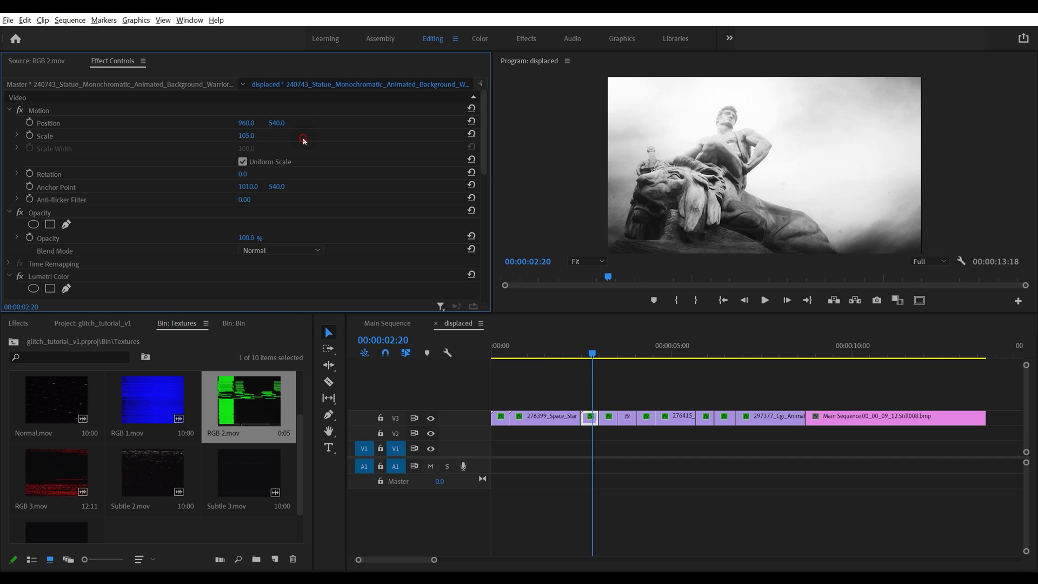
Step: Set the 240788_Statue clip's horizontal Anchor Point to 990 and its Scale to 105
left_click(609, 356)
left_click(608, 422)
left_click_drag(250, 190, 291, 190)
left_click(245, 135)
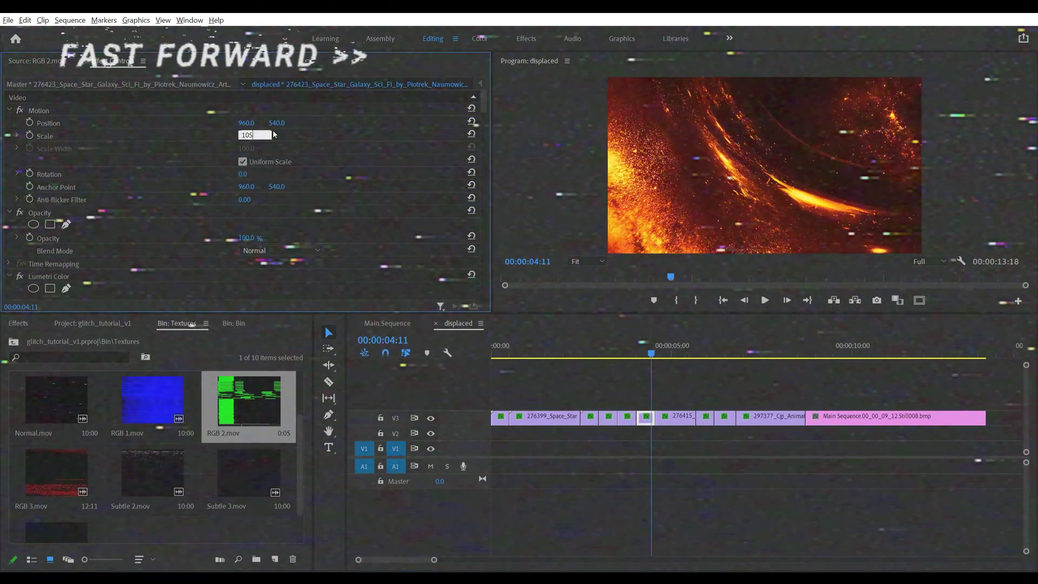
Step: Set the Scale of the short clip directly after the 276415 space star clip to 105
left_click(700, 355)
left_click(706, 419)
left_click(246, 135)
type("105")
Step: Set the 297377_Cgi_Animation clip's Scale to 105 and horizontal Anchor Point to 1056
left_click(758, 356)
left_click(764, 422)
left_click(246, 136)
type("105")
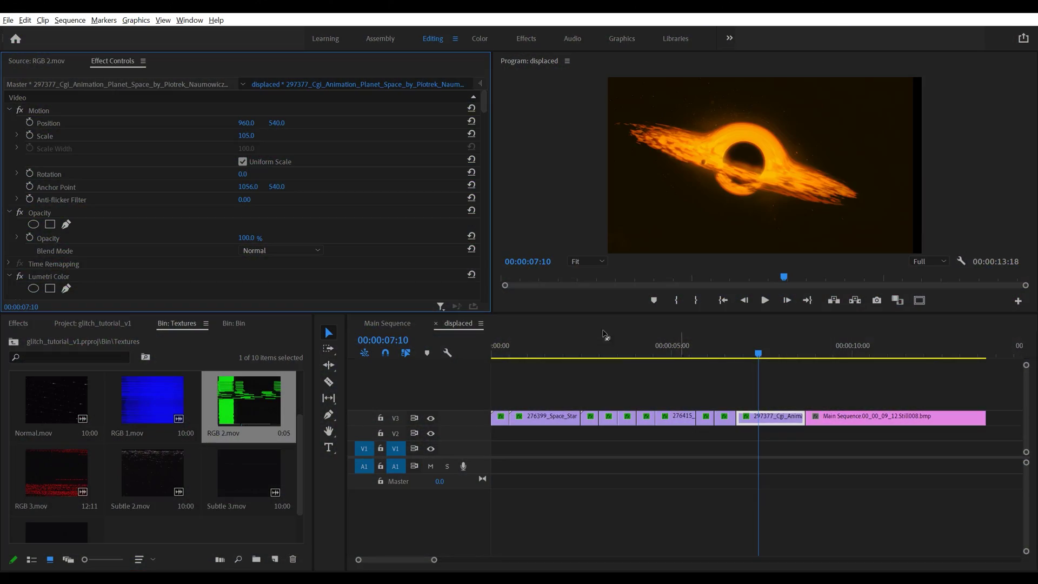
Step: Move the RGB 2.mov clip on V4 slightly later in Main Sequence and play back the glitch over the cut
left_click(400, 324)
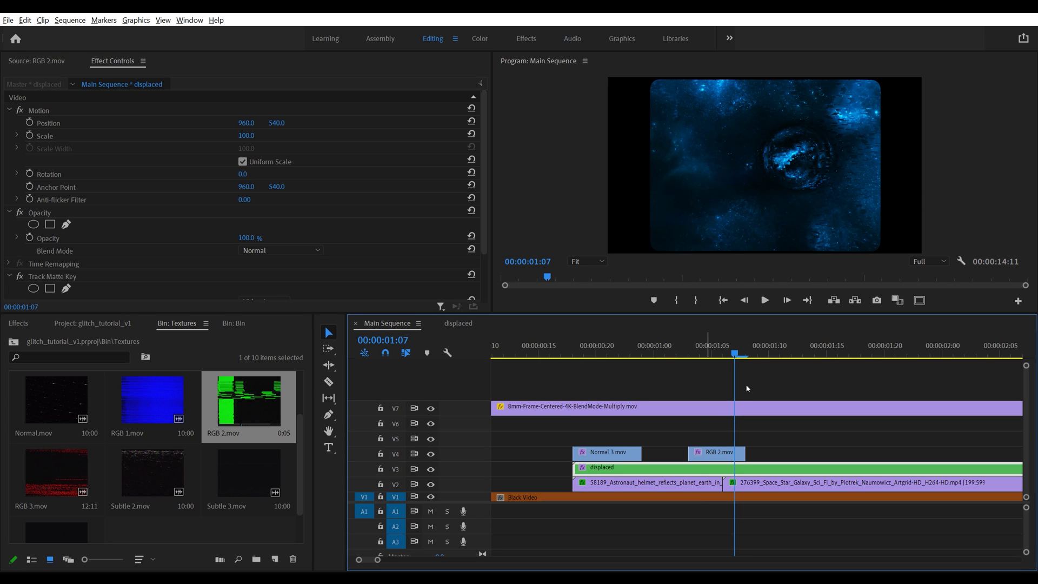
left_click_drag(706, 353, 734, 368)
key("=")
left_click_drag(737, 452, 756, 452)
left_click(723, 353)
left_click_drag(723, 353, 845, 361)
key("space")
Step: Move the playhead to 00:00:03:17, just before the cut between the two statue clips, and open the Transitions bin
key("minus")
key("minus")
left_click_drag(659, 354, 875, 380)
scroll(843, 376, "down", 2)
left_click_drag(776, 353, 798, 354)
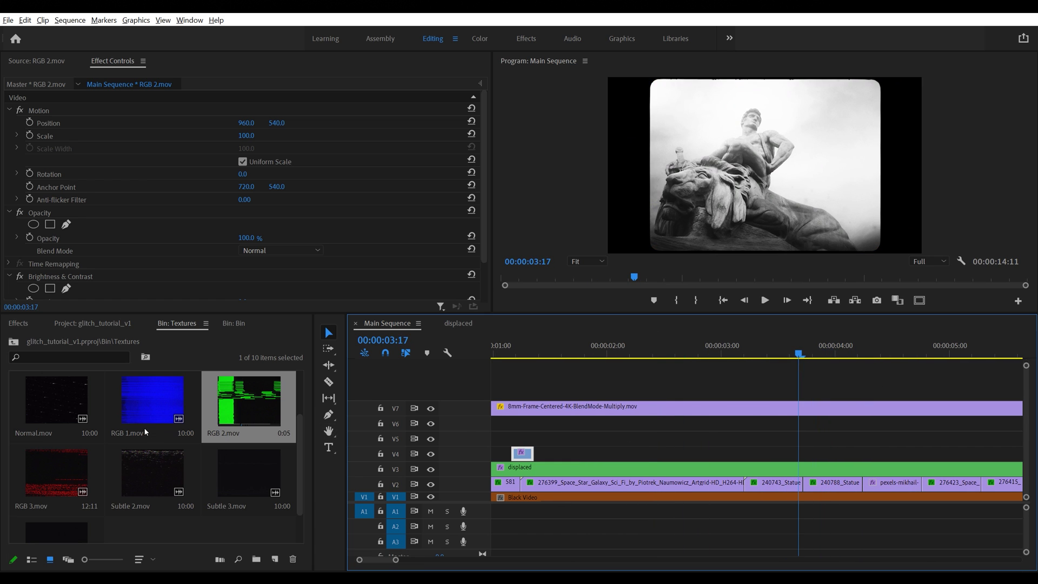
scroll(170, 480, "down", 1)
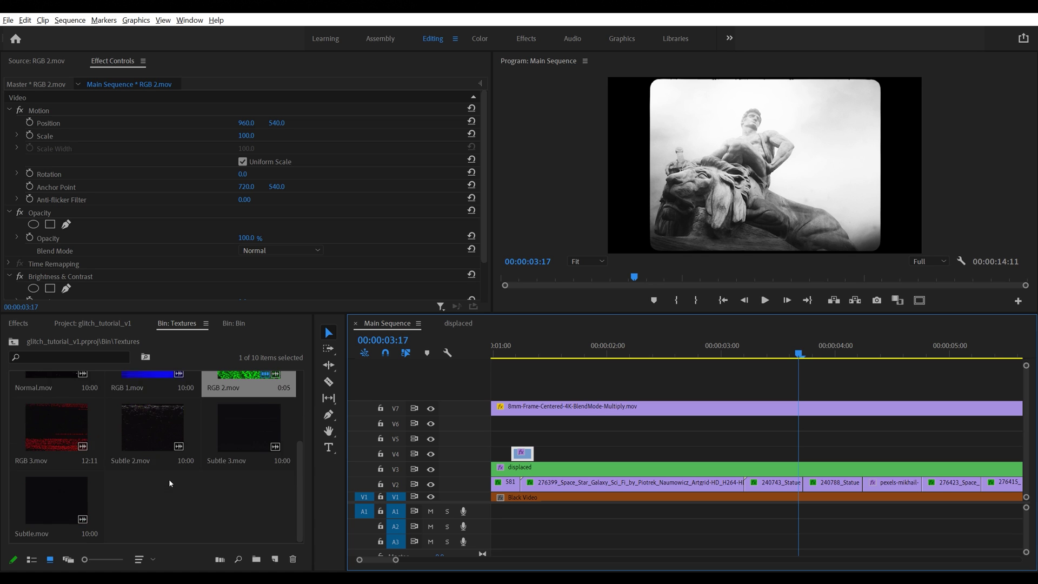
scroll(169, 479, "up", 3)
left_click(13, 342)
double_click(156, 402)
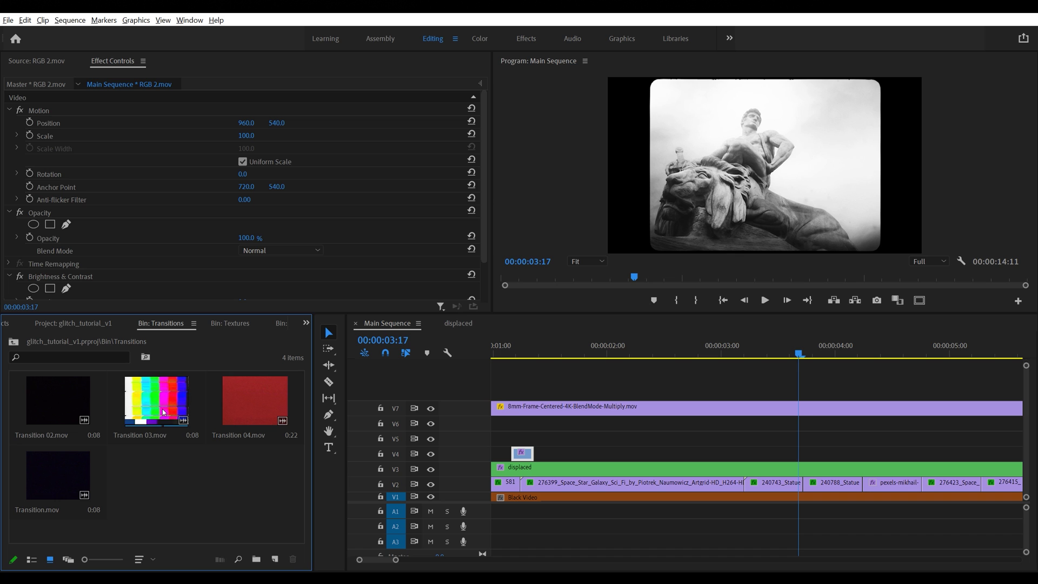
Step: Preview Transition 03.mov and place its video on V4 over the cut between the two statue clips
double_click(163, 412)
left_click_drag(295, 281, 433, 286)
left_click_drag(232, 263, 803, 457)
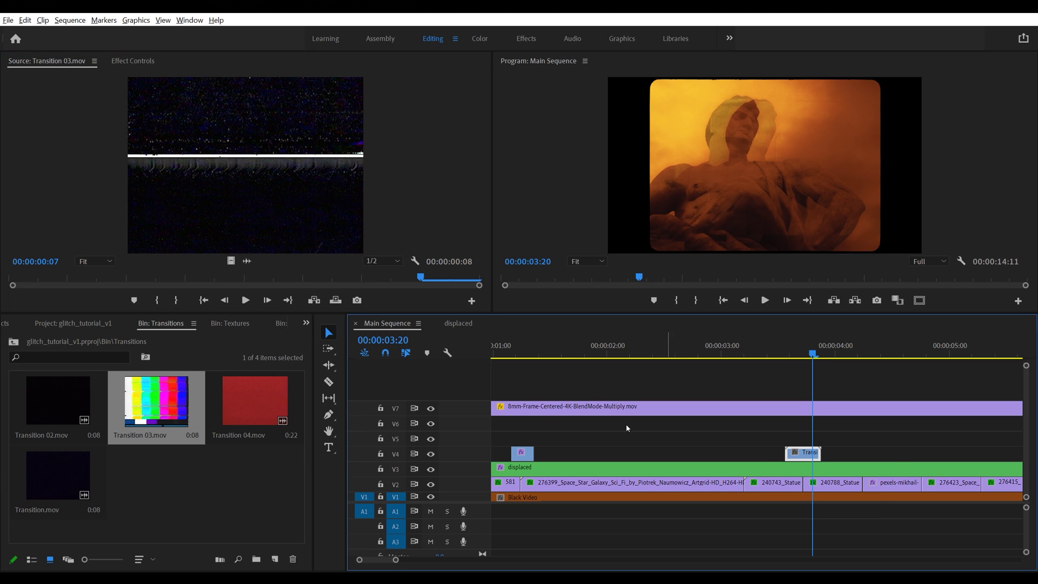
Step: Copy the Brightness & Contrast effect from RGB 2.mov to the Transition 03.mov clip on V4 and scrub across the transition
left_click(522, 453)
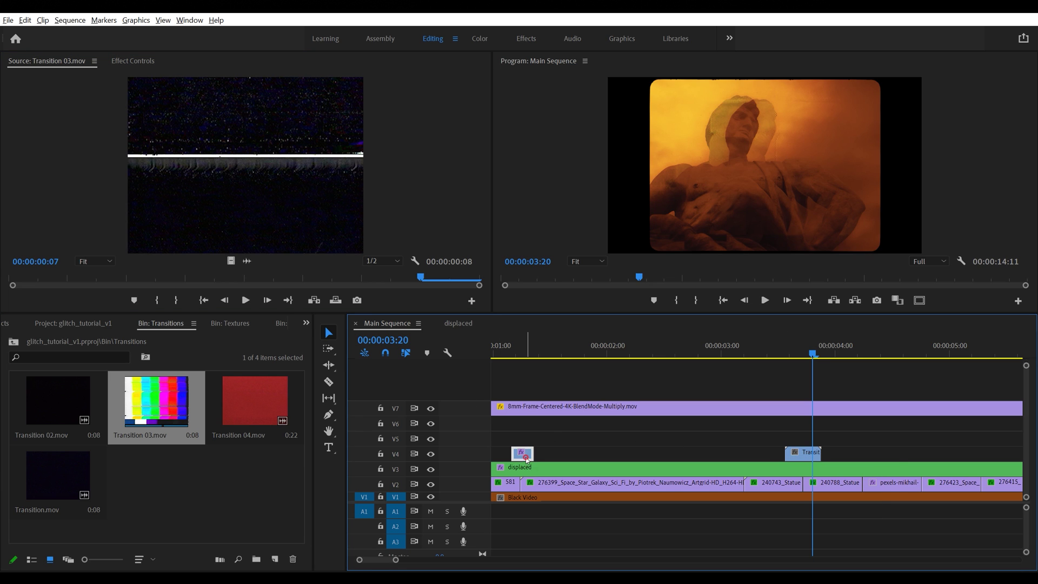
left_click(132, 61)
scroll(97, 235, "down", 3)
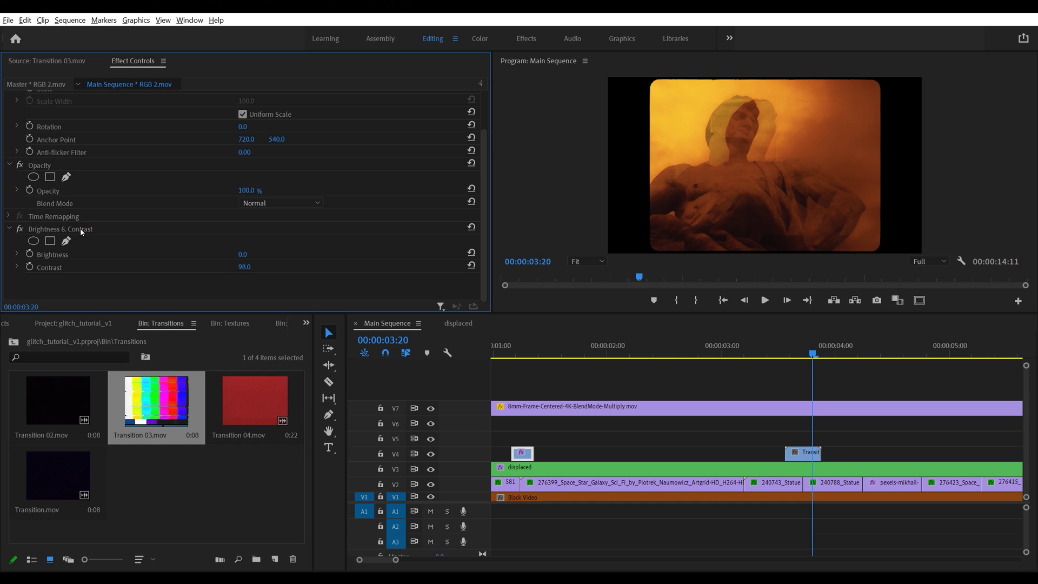
left_click(78, 232)
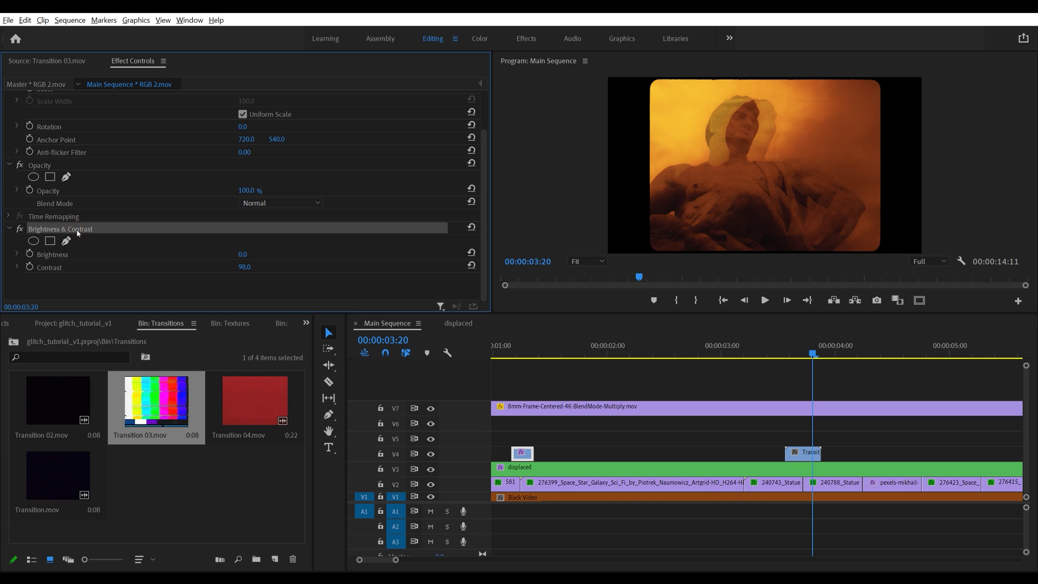
left_click(810, 457)
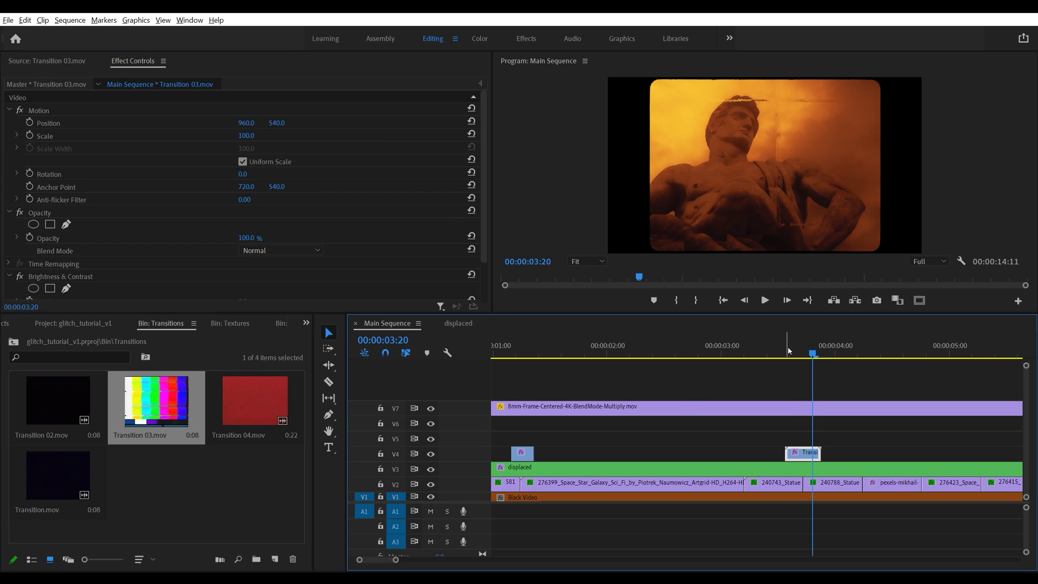
left_click_drag(789, 350, 821, 365)
left_click_drag(788, 359, 781, 359)
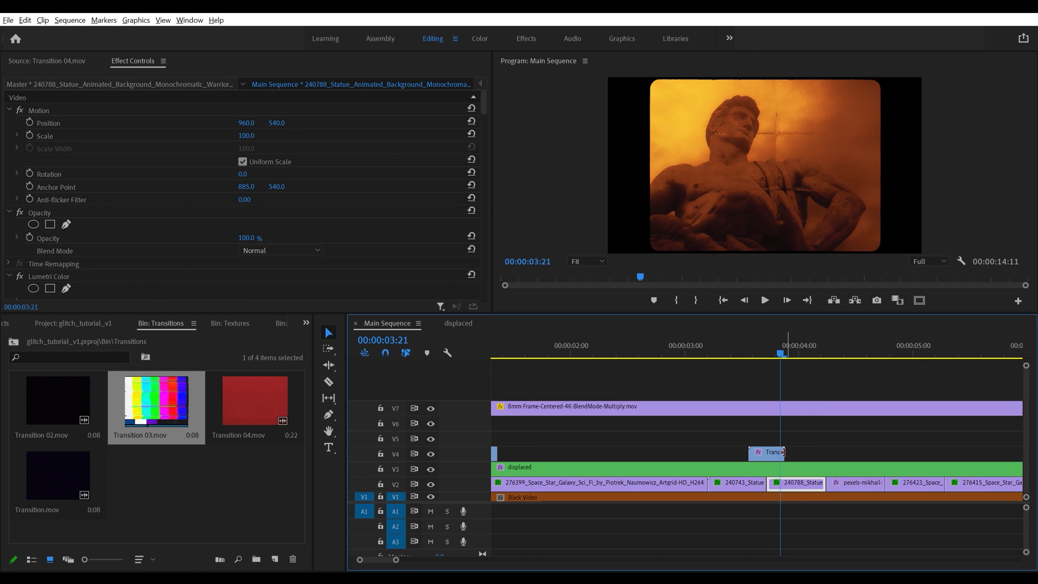
Step: Set the 240788_Statue clip's horizontal Anchor Point to 723 in the displaced sequence, and play back the transition in Main Sequence
left_click(777, 467)
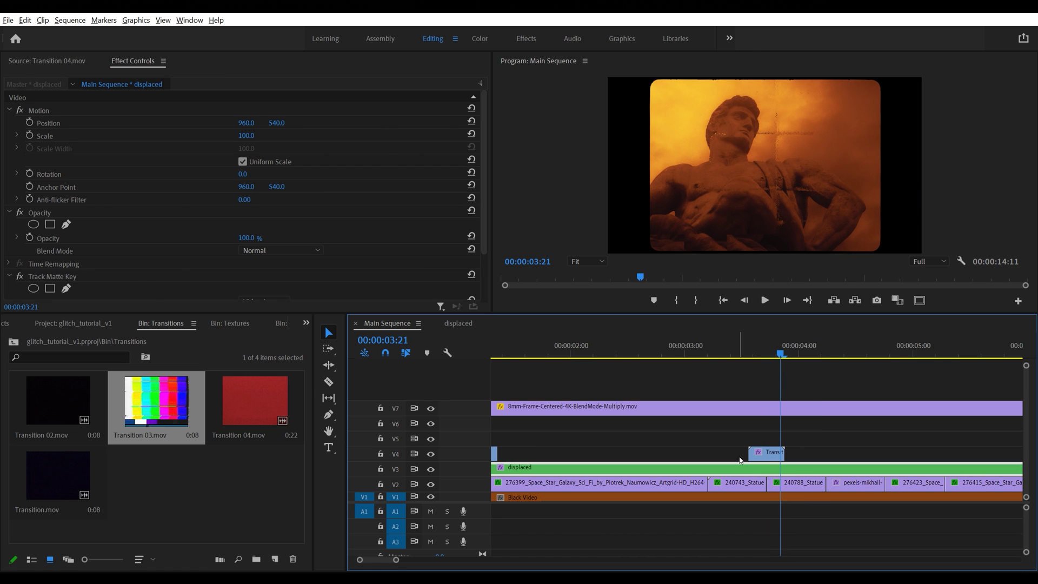
double_click(775, 472)
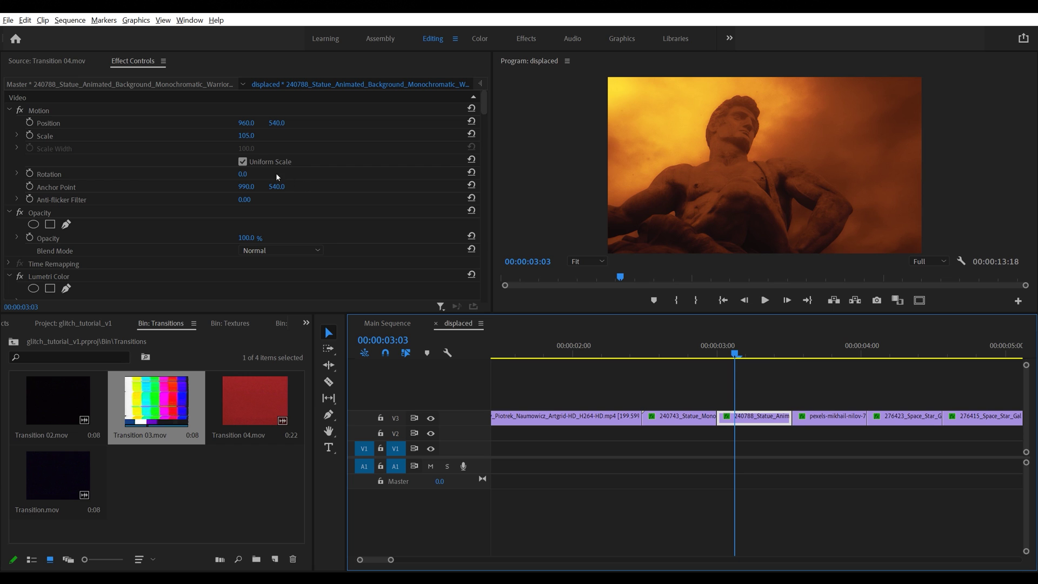
left_click_drag(253, 186, 108, 186)
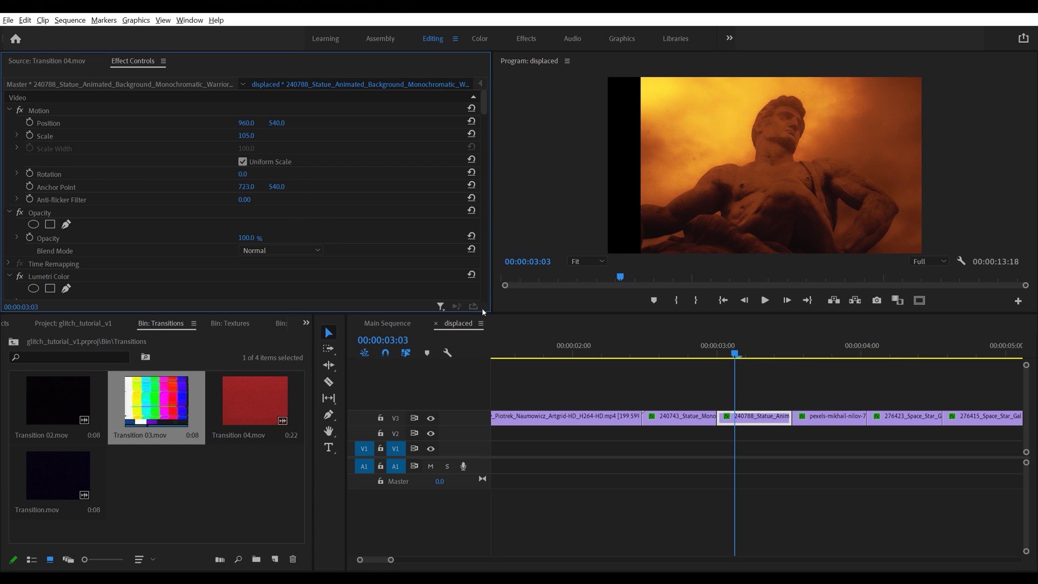
left_click(387, 323)
mouse_move(738, 352)
left_mouse_down()
mouse_move(825, 361)
mouse_move(737, 363)
left_mouse_up()
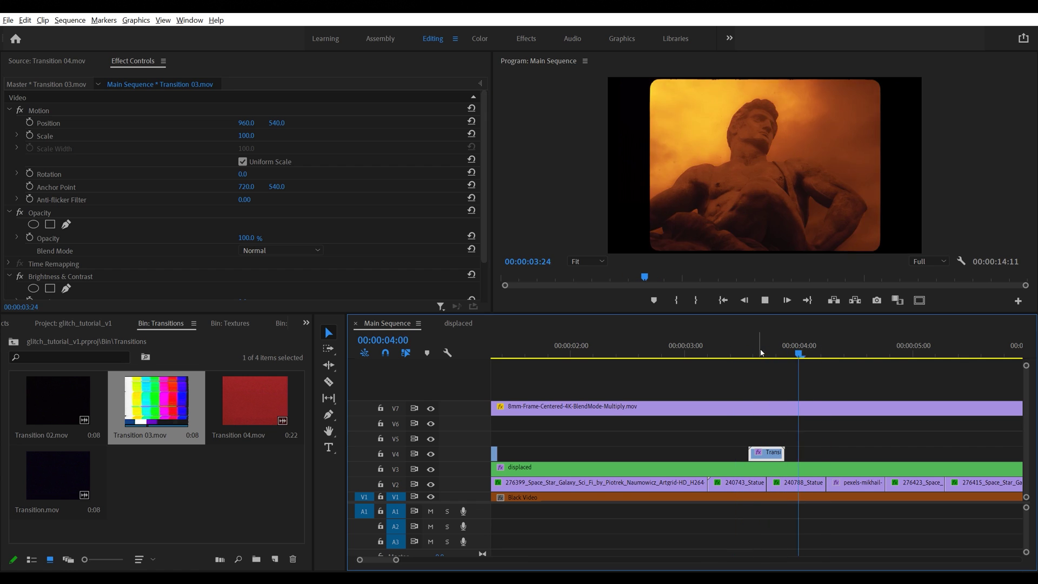
key("space")
left_click_drag(789, 355, 831, 367)
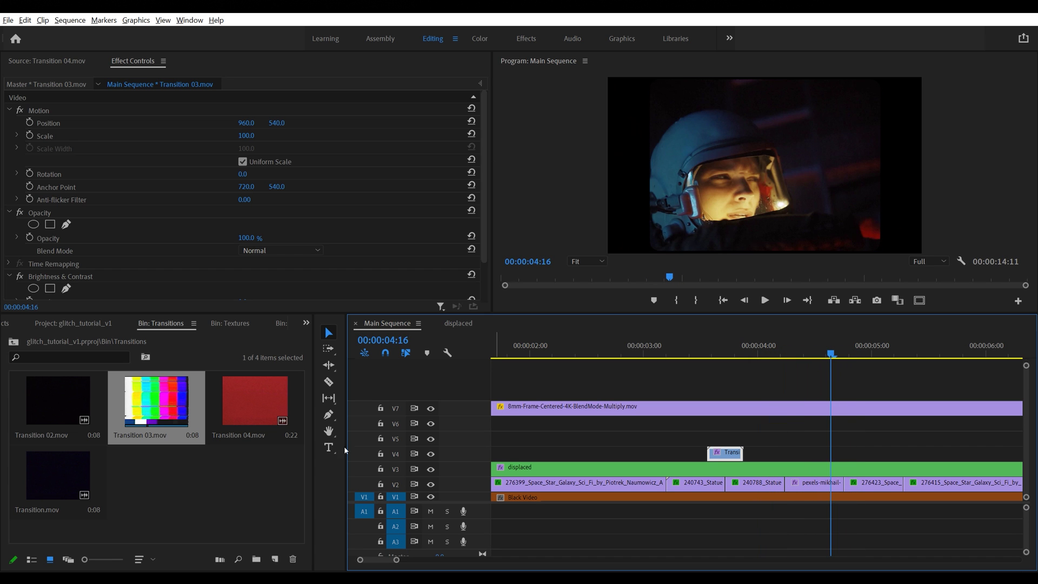
Step: Open Transition 04.mov from the Transitions bin and place its video on V4 over the cut between the astronaut clip and the 276423 clip
double_click(257, 401)
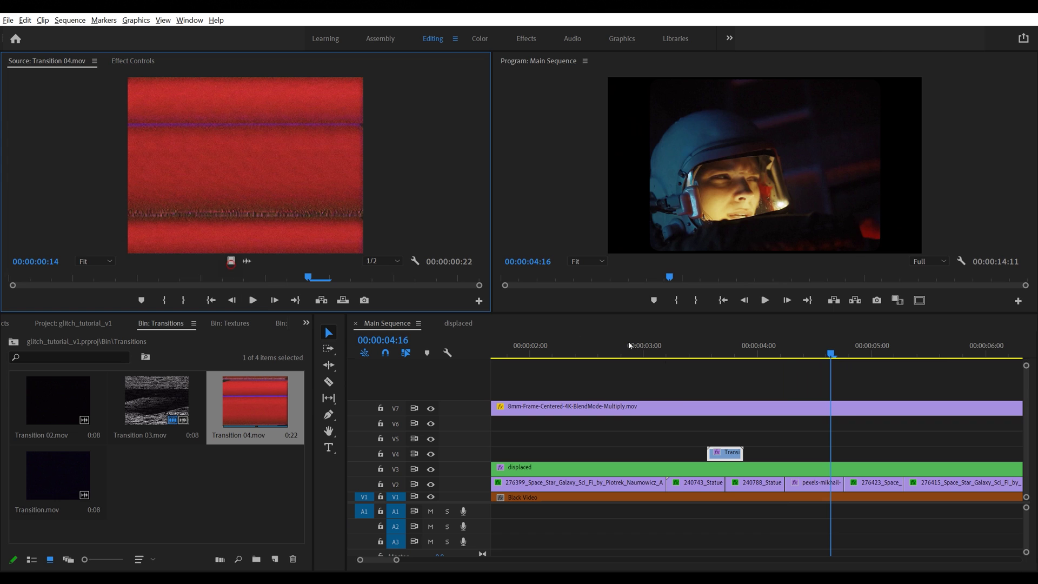
left_click_drag(667, 363, 796, 451)
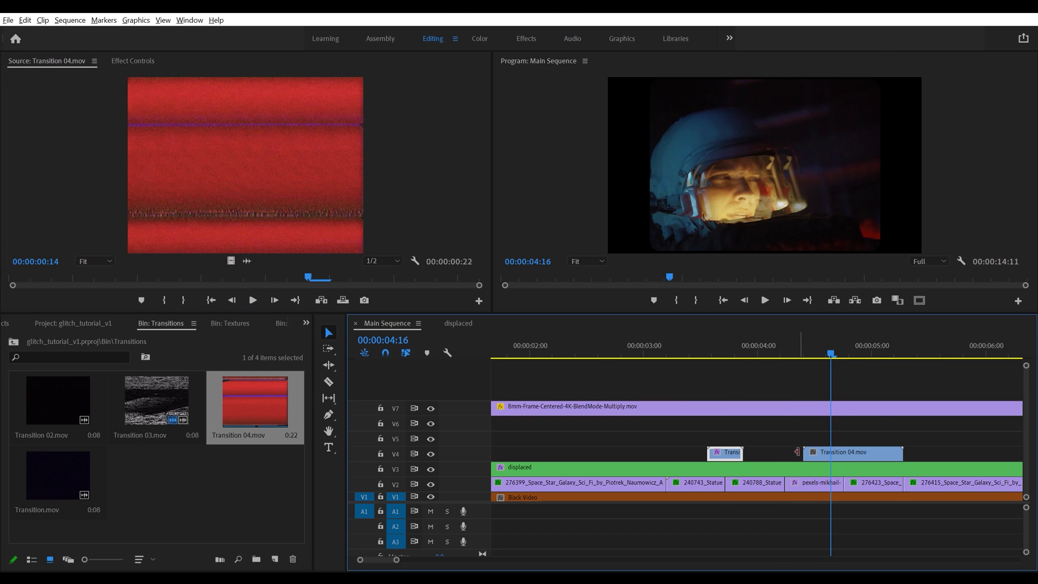
left_click_drag(810, 350, 867, 358)
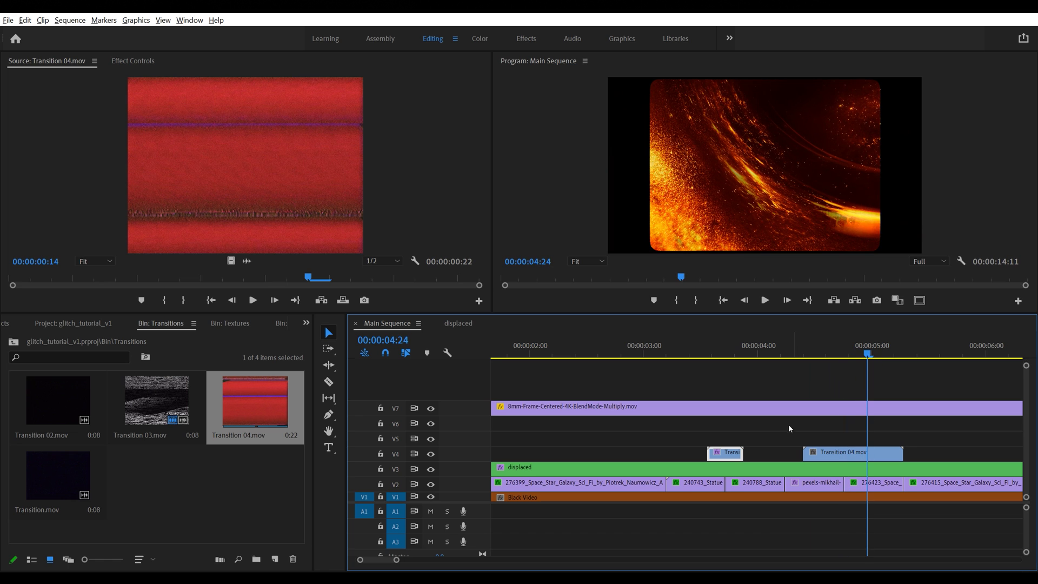
Step: Copy the Brightness & Contrast effect from the Transition 03.mov clip to the Transition 04.mov clip on V4
left_click(140, 64)
left_click(107, 275)
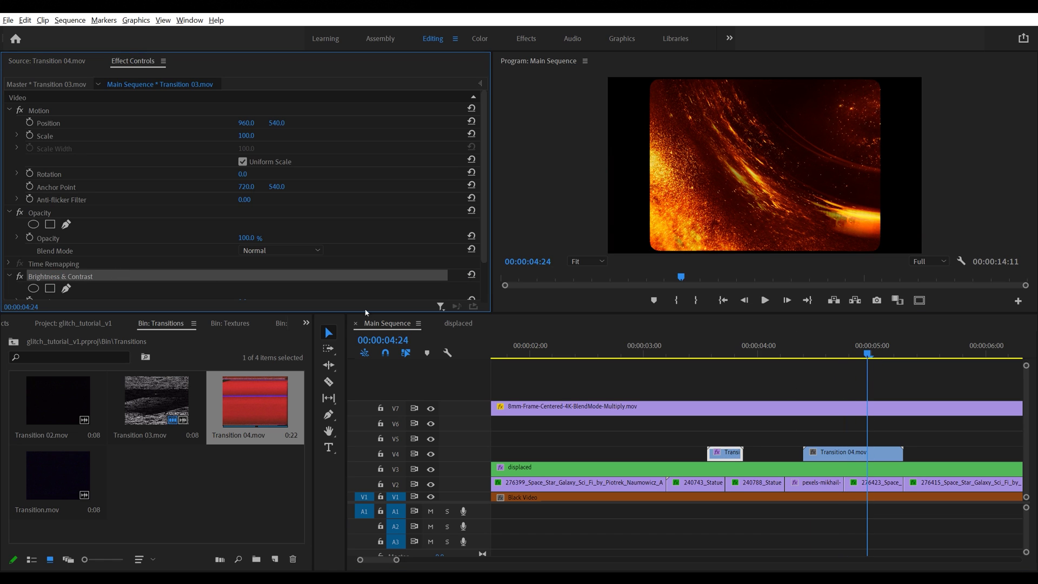
left_click(850, 453)
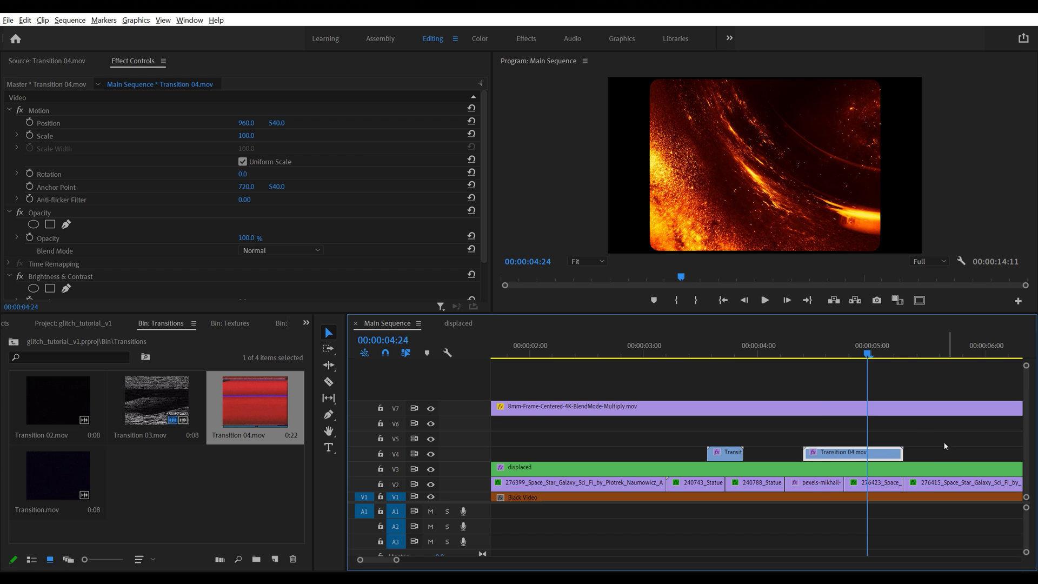
left_click_drag(867, 354, 821, 353)
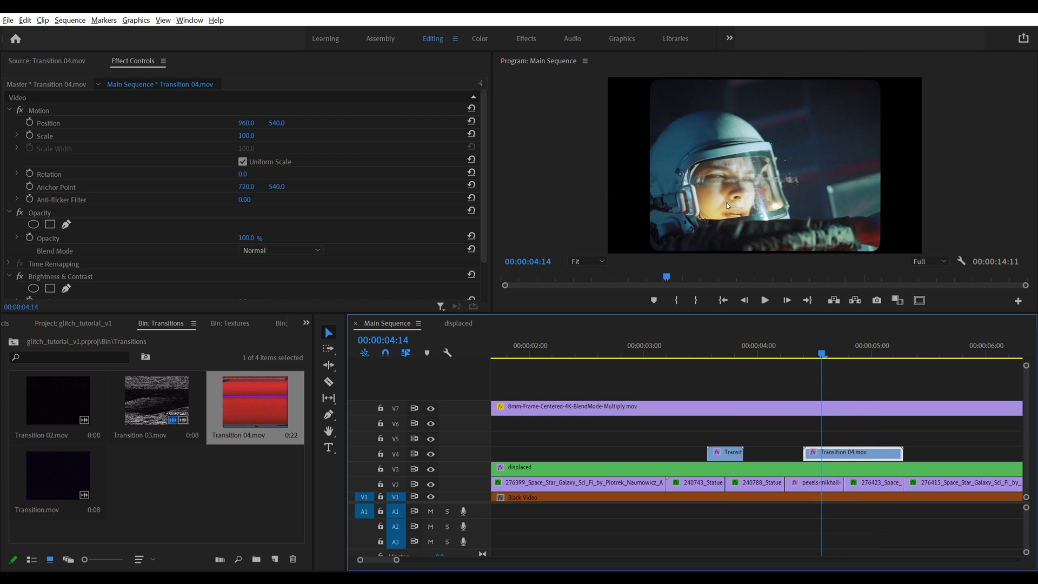
Step: Set Brightness to 63 on the Transition 04.mov clip and scrub across the transition to check it
scroll(241, 252, "down", 2)
left_click_drag(243, 257, 278, 257)
mouse_move(825, 356)
left_mouse_down()
mouse_move(800, 358)
mouse_move(853, 359)
mouse_move(834, 370)
left_mouse_up()
key("=")
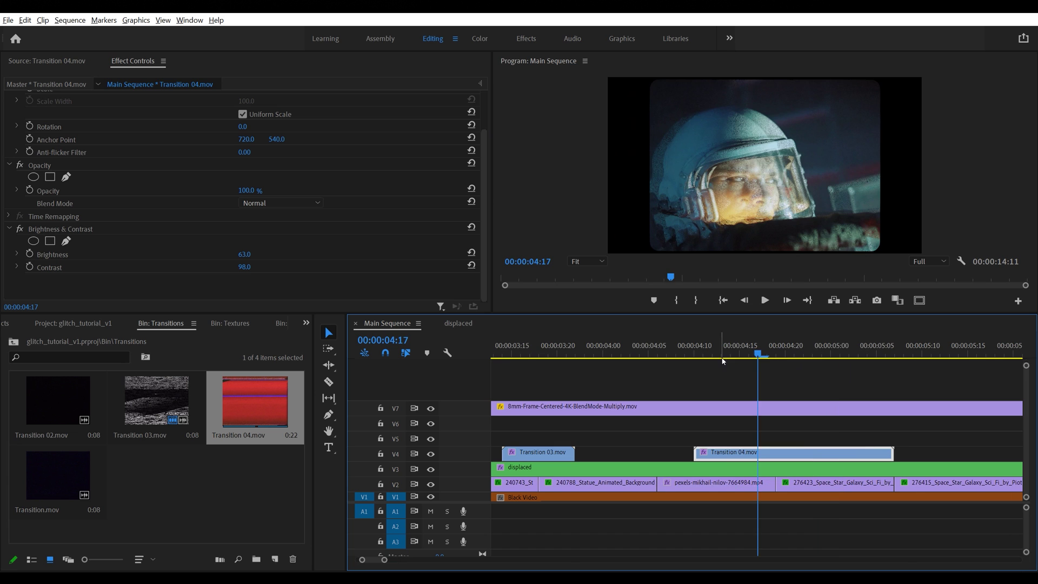
Step: Shorten the Transition 04.mov clip, centre it over the cut between the astronaut and 276423 clips, and play it back
left_click_drag(753, 354, 720, 357)
left_click_drag(769, 454, 815, 455)
left_click_drag(936, 455, 803, 456)
left_click_drag(727, 350, 813, 361)
left_click_drag(802, 452, 811, 452)
left_click_drag(735, 354, 751, 355)
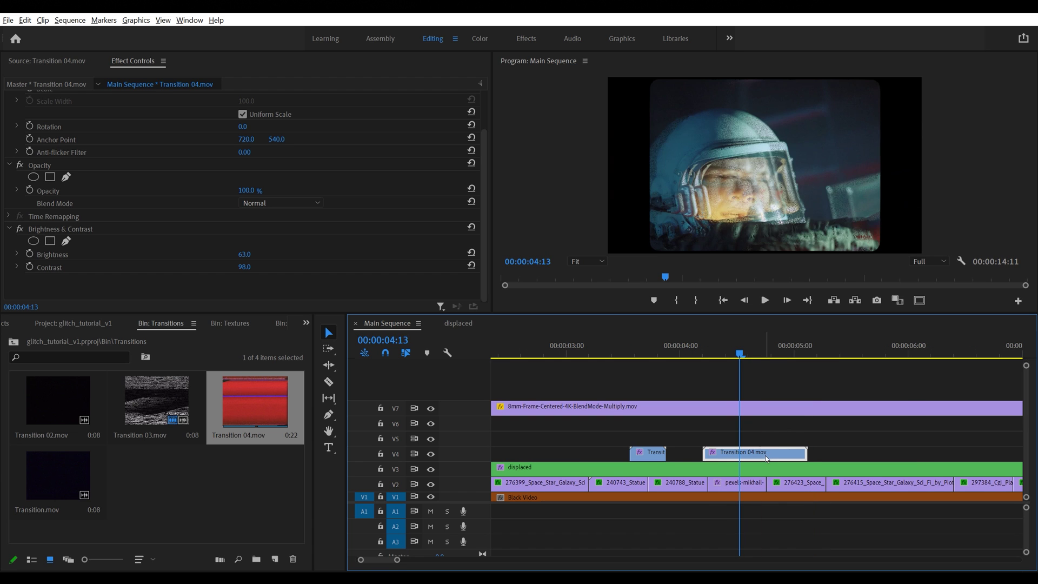
left_click_drag(766, 459, 737, 456)
key("space")
left_click_drag(749, 355, 781, 352)
scroll(789, 380, "down", 1)
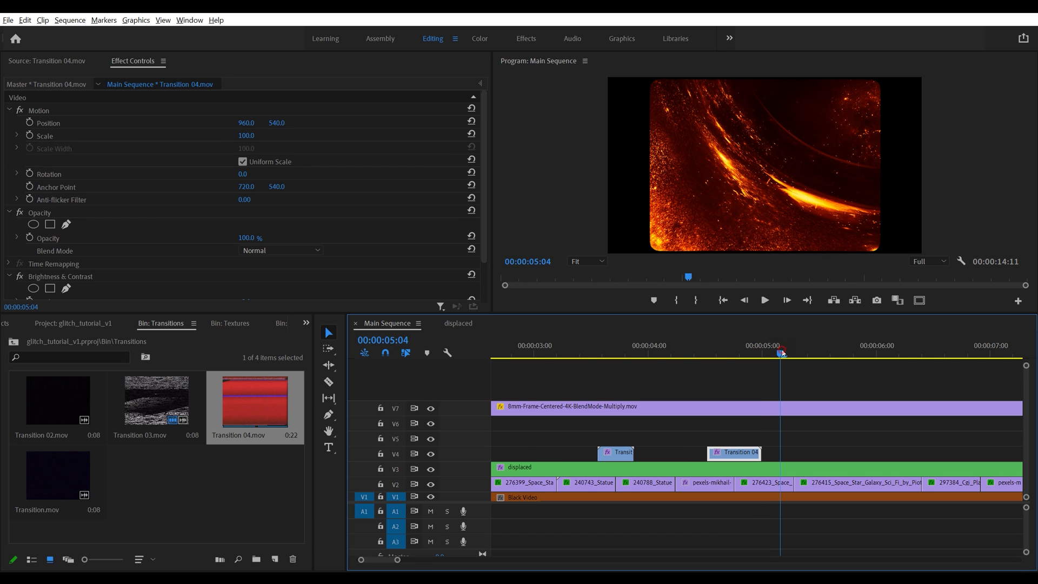
Step: Place a second Transition 04.mov video on V4 around 00:00:06:10, starting just before the 297384 clip
key("minus")
key("space")
left_click_drag(863, 368, 840, 394)
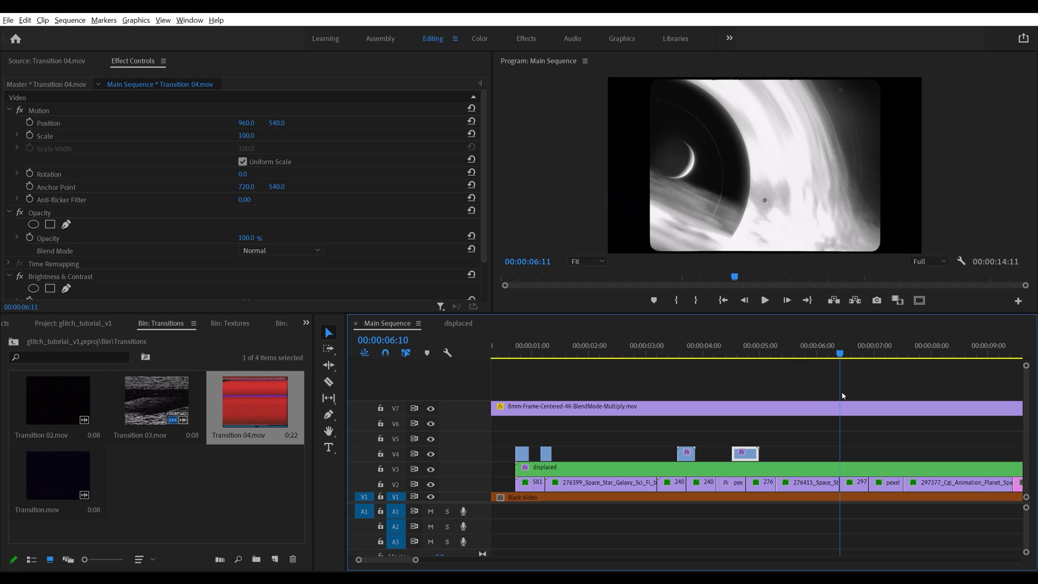
double_click(251, 403)
left_click_drag(232, 263, 843, 454)
key("=")
key("=")
left_click_drag(775, 458, 847, 454)
key("minus")
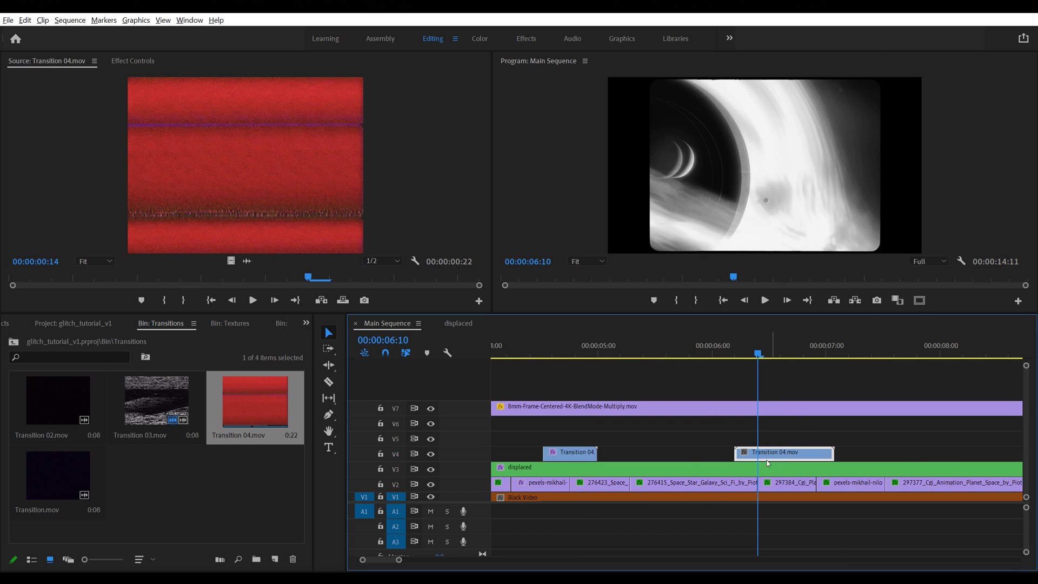
Step: Copy the Brightness & Contrast effect from the first Transition 04.mov clip to the second one and scrub across it
left_click(588, 458)
left_click(133, 61)
scroll(82, 252, "up", 1)
left_click(84, 231)
left_click(782, 455)
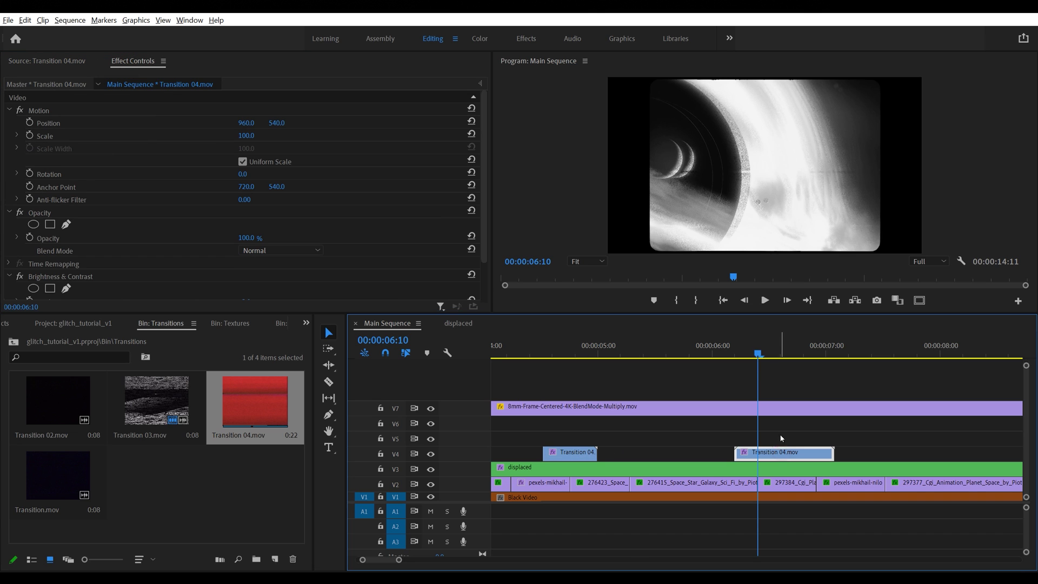
left_click_drag(750, 356, 782, 359)
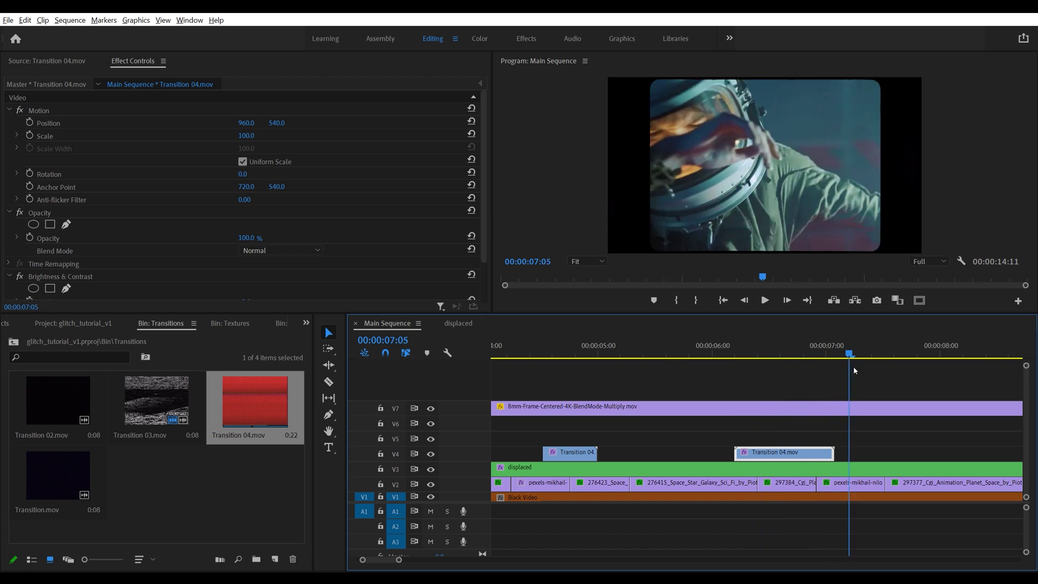
left_click_drag(856, 370, 798, 376)
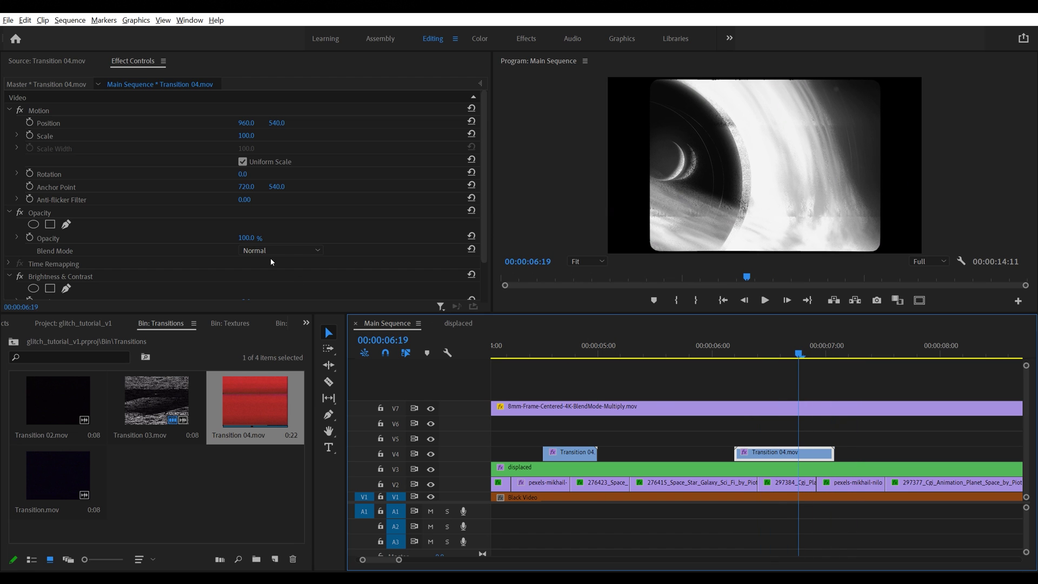
Step: Set Brightness to 50 on the second Transition 04.mov clip and play back the result
scroll(271, 262, "down", 3)
left_click_drag(248, 254, 250, 254)
left_click_drag(763, 353, 894, 373)
key("space")
key("space")
Step: Move the Main Sequence playhead to 00:00:09:00 and open Stop.mov from the Functions bin for preview
key("minus")
key("minus")
left_click(748, 356)
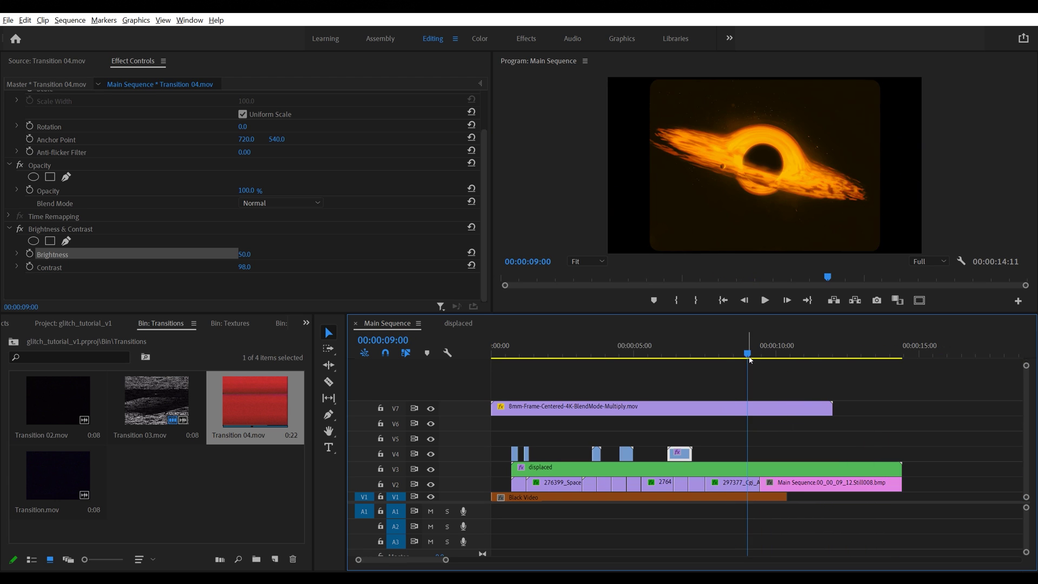
left_click(16, 341)
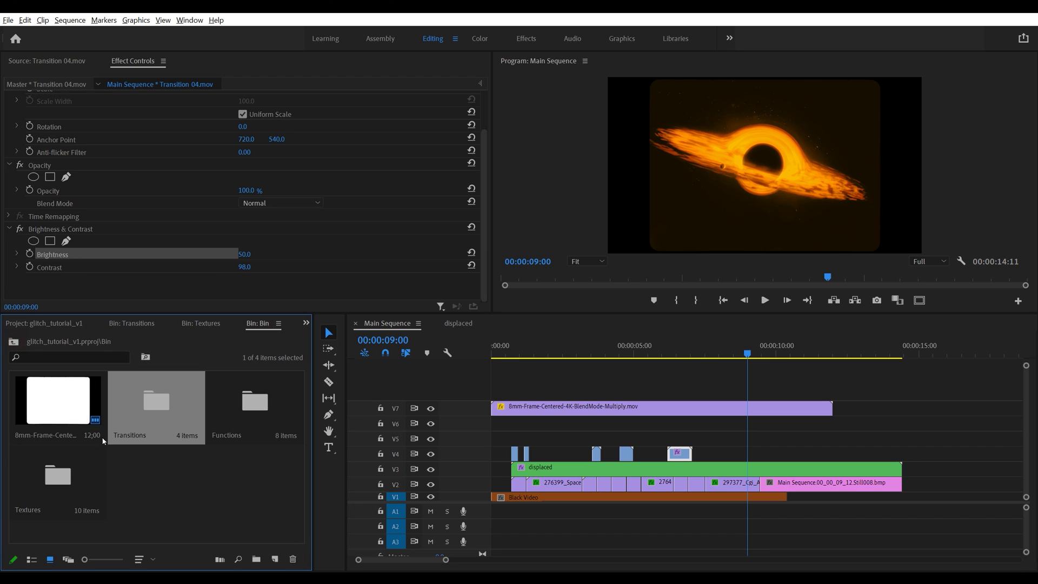
left_click(75, 481)
double_click(232, 412)
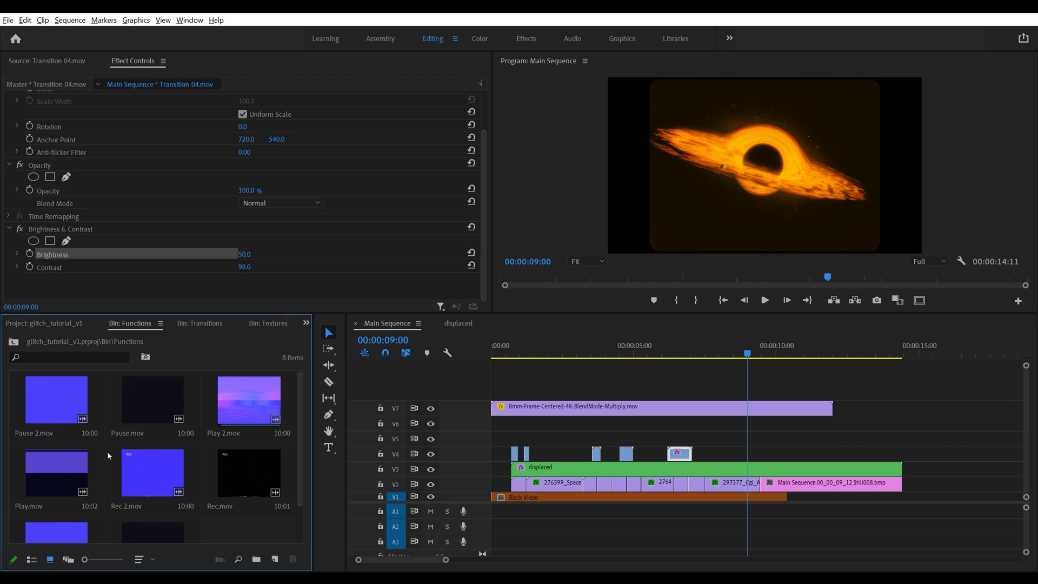
scroll(130, 465, "down", 1)
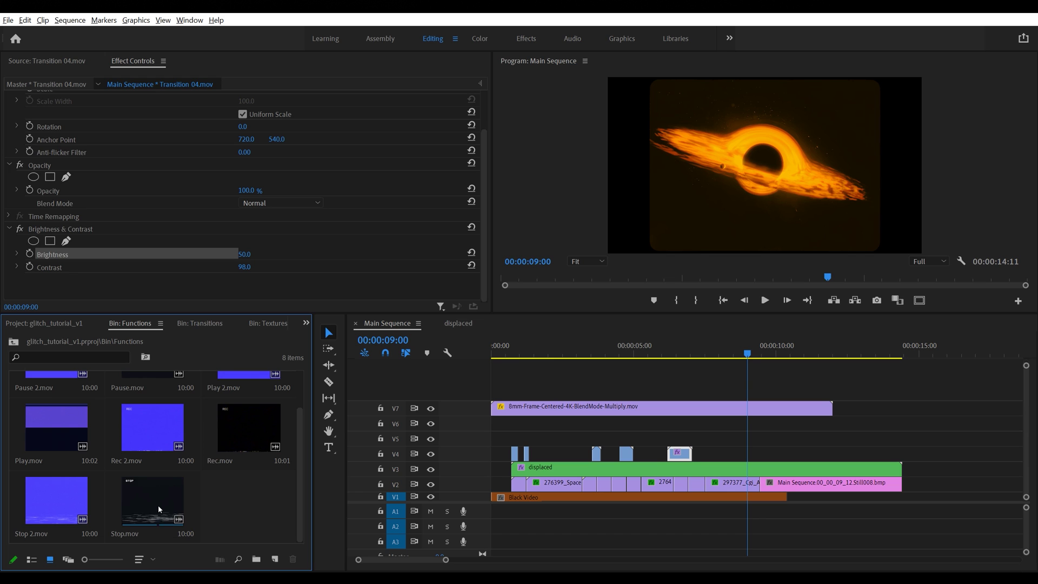
double_click(144, 505)
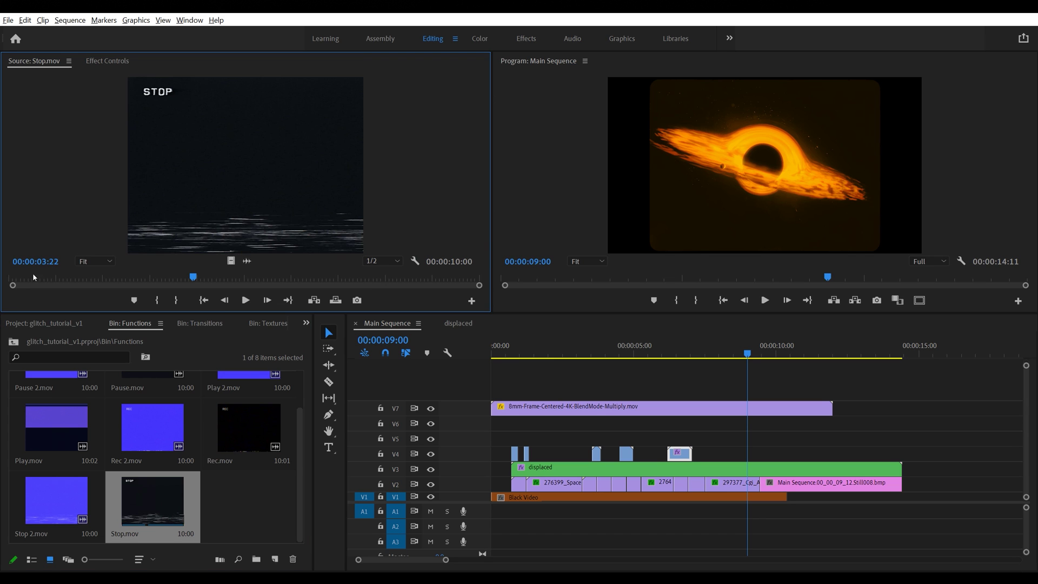
Step: Mark an out point at 00:00:00:22 in Stop.mov and place its video on V4 over the cut before the black hole still
left_click_drag(30, 276, 52, 289)
key("o")
left_click_drag(231, 261, 765, 451)
left_click(779, 456)
key("=")
key("=")
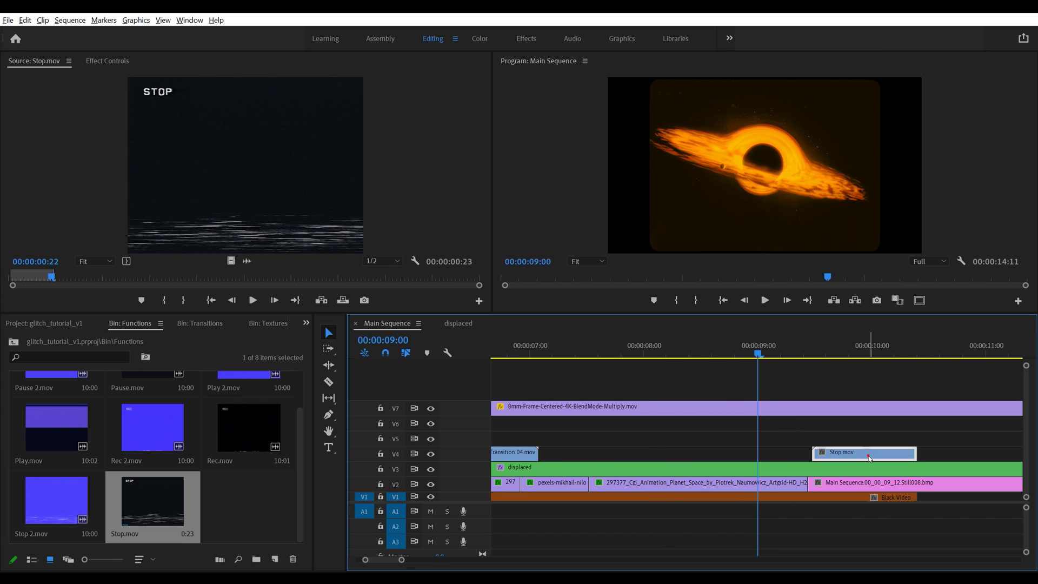
mouse_move(859, 456)
left_mouse_down()
mouse_move(783, 458)
mouse_move(868, 458)
mouse_move(852, 461)
left_mouse_up()
left_click_drag(767, 357, 817, 378)
Step: Paste the copied Brightness & Contrast effect onto the Stop.mov clip and scrub across it
left_click(821, 455)
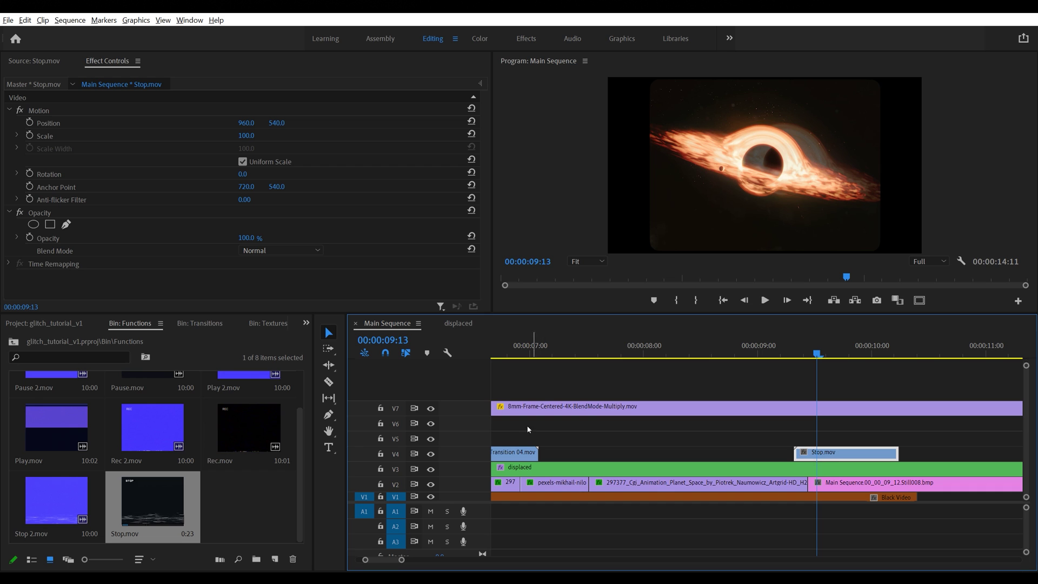
key("ctrl+v")
scroll(205, 248, "down", 3)
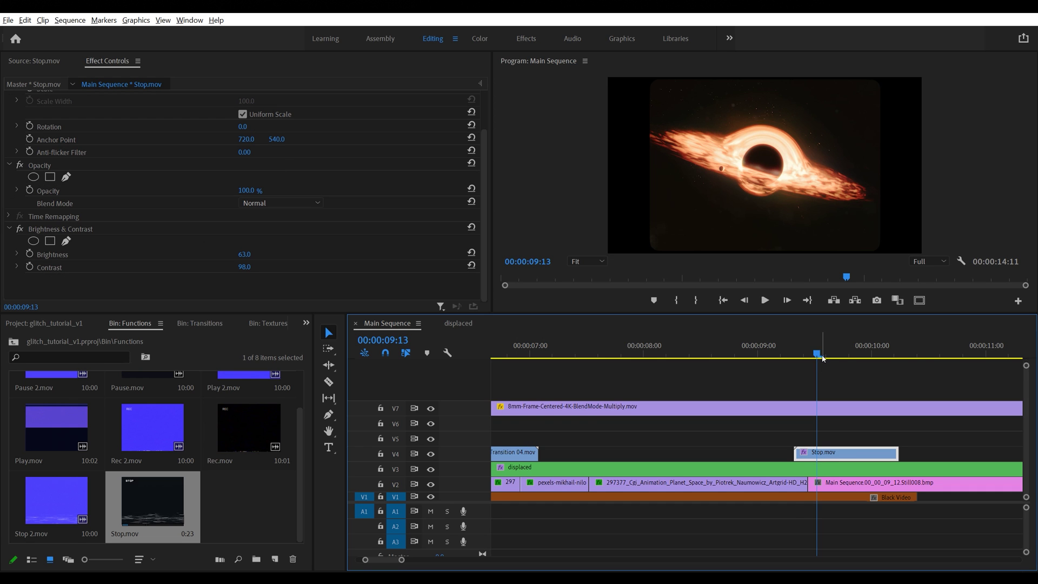
mouse_move(822, 357)
left_mouse_down()
mouse_move(806, 367)
mouse_move(851, 369)
mouse_move(798, 369)
mouse_move(817, 369)
left_mouse_up()
Step: Move the Stop.mov clip up to V5 and disable its Brightness & Contrast effect
left_click_drag(824, 453, 824, 438)
left_click(20, 229)
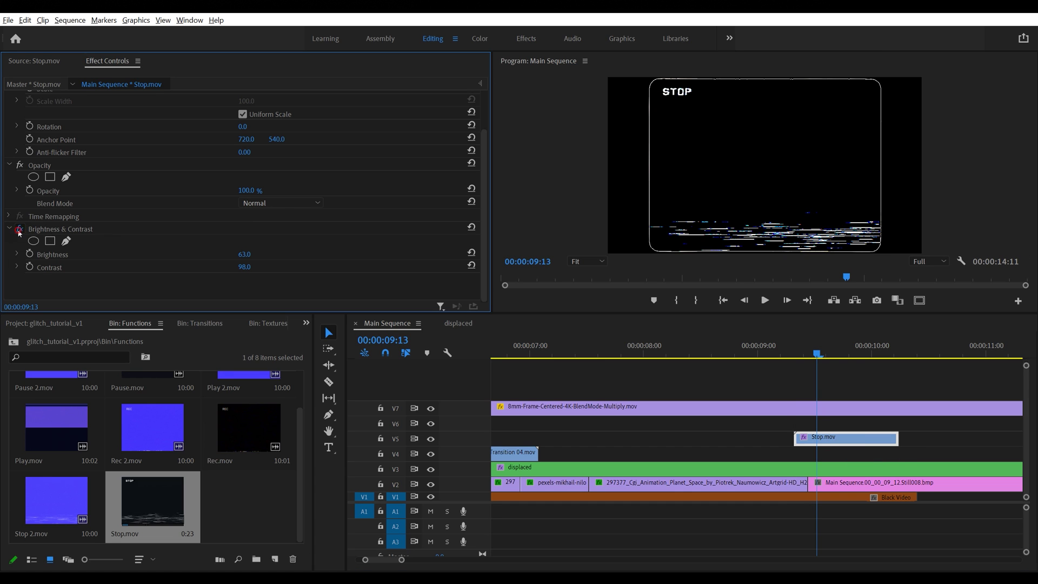
Step: Try the Screen blend mode on Stop.mov, set it to Lighten, and compare with V5 hidden and shown
left_click(286, 205)
left_click(289, 329)
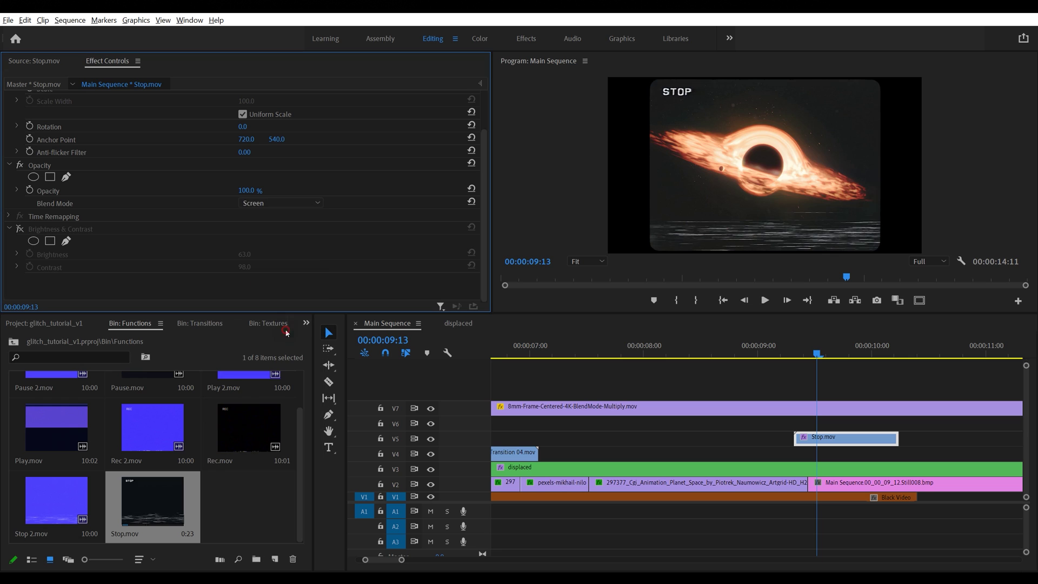
left_click(286, 203)
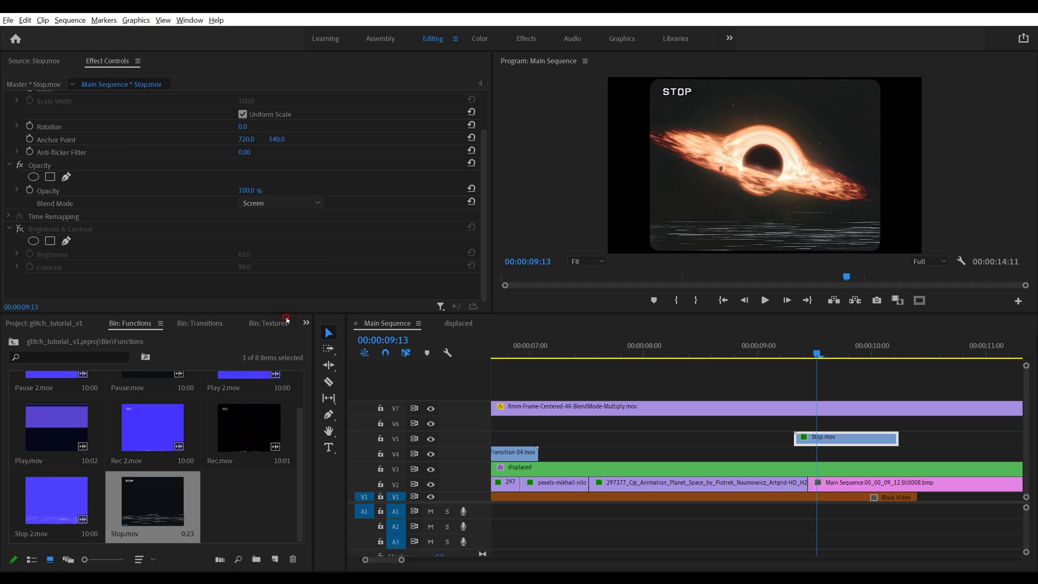
left_click(286, 319)
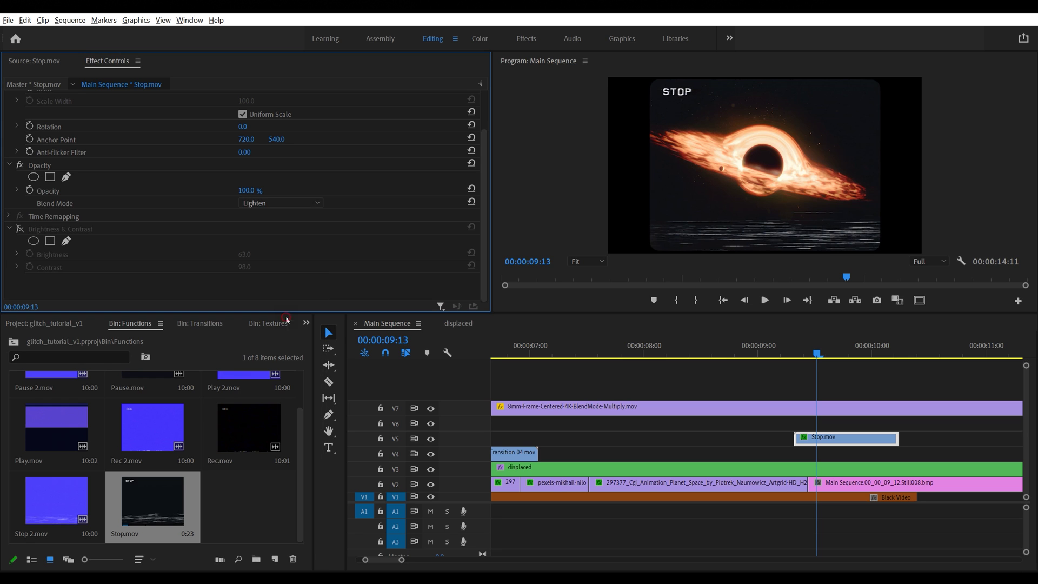
left_click(431, 439)
left_click(431, 439)
Step: Mark an out point at 00:00:00:22 in Stop 2.mov and place its video on V5 at 00:00:10:00, overwriting the end of Stop.mov
mouse_move(811, 353)
left_mouse_down()
mouse_move(783, 352)
mouse_move(833, 362)
mouse_move(793, 355)
left_mouse_up()
key("minus")
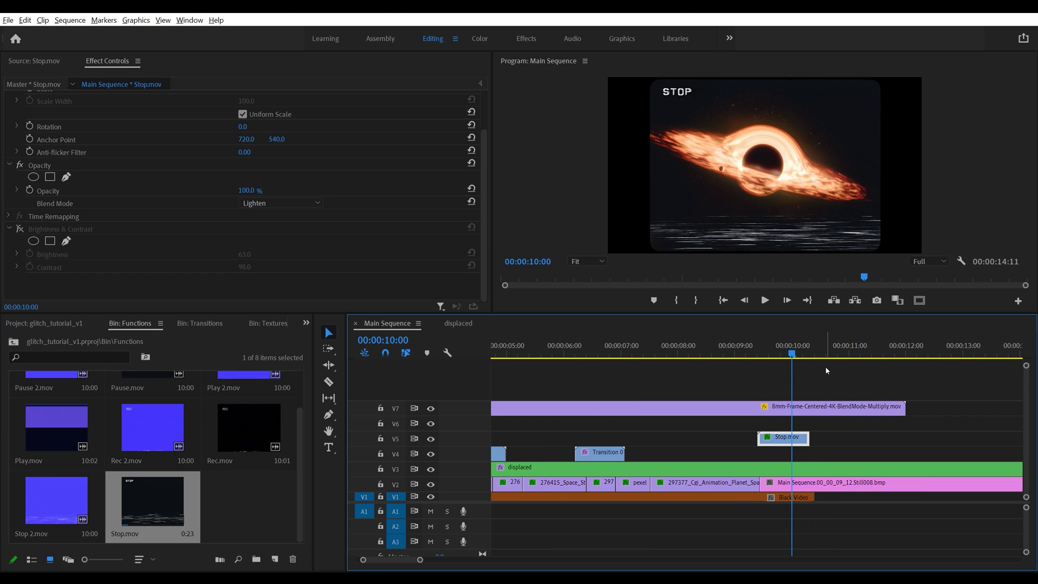
double_click(49, 502)
left_click_drag(21, 281, 54, 285)
key("o")
left_click_drag(236, 260, 799, 446)
Step: Play back Main Sequence from just before the Stop.mov clip through Stop 2.mov
left_click(749, 350)
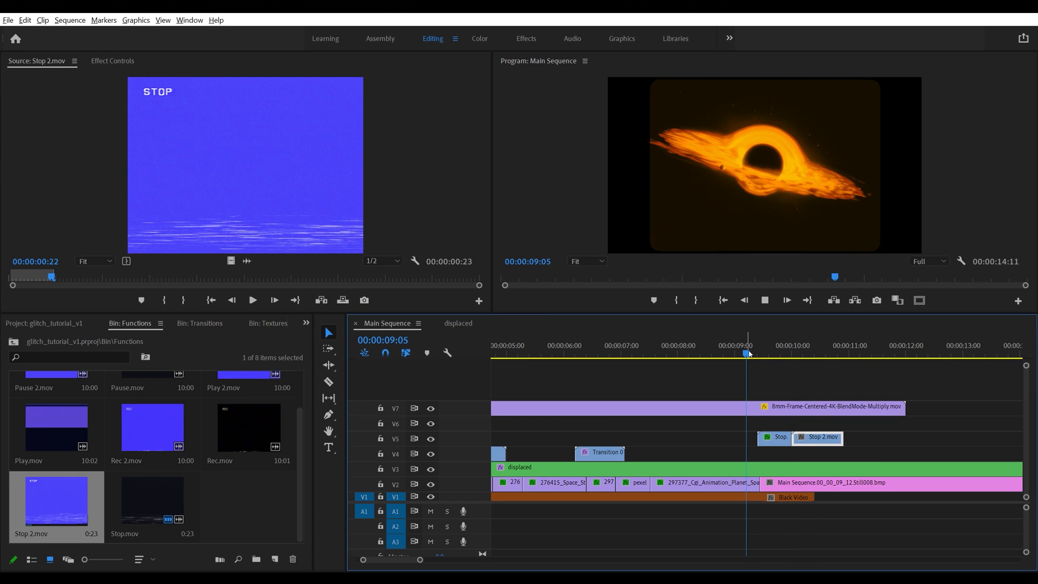
key("space")
key("space")
key("minus")
key("minus")
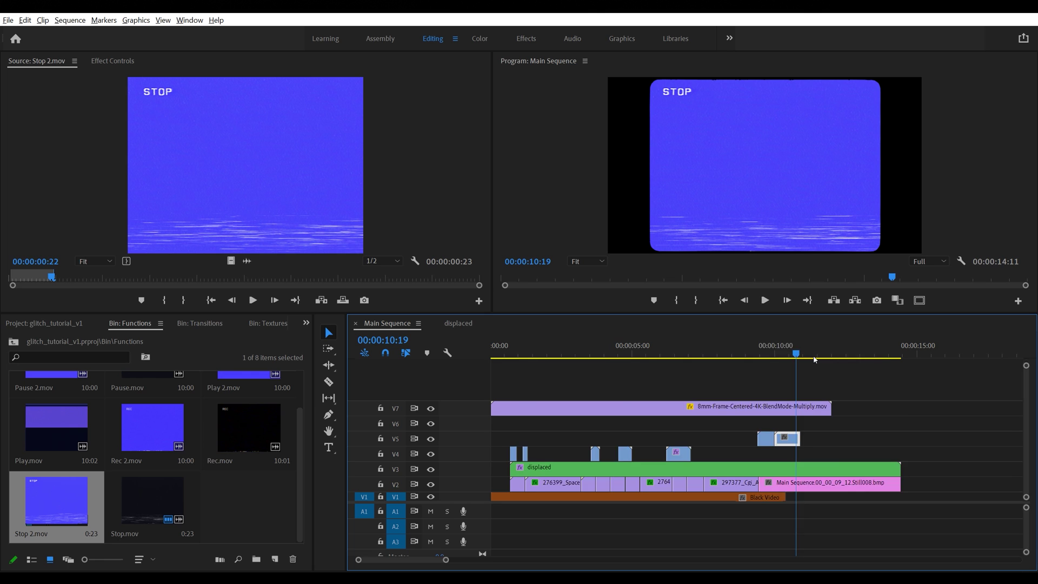
Step: Mark an out point at 00:00:01:19 in Play.mov and place its video on V5 at the start of Main Sequence
left_click_drag(546, 351, 433, 357)
key("equal")
key("equal")
key("equal")
left_click_drag(521, 349, 568, 353)
scroll(95, 486, "up", 1)
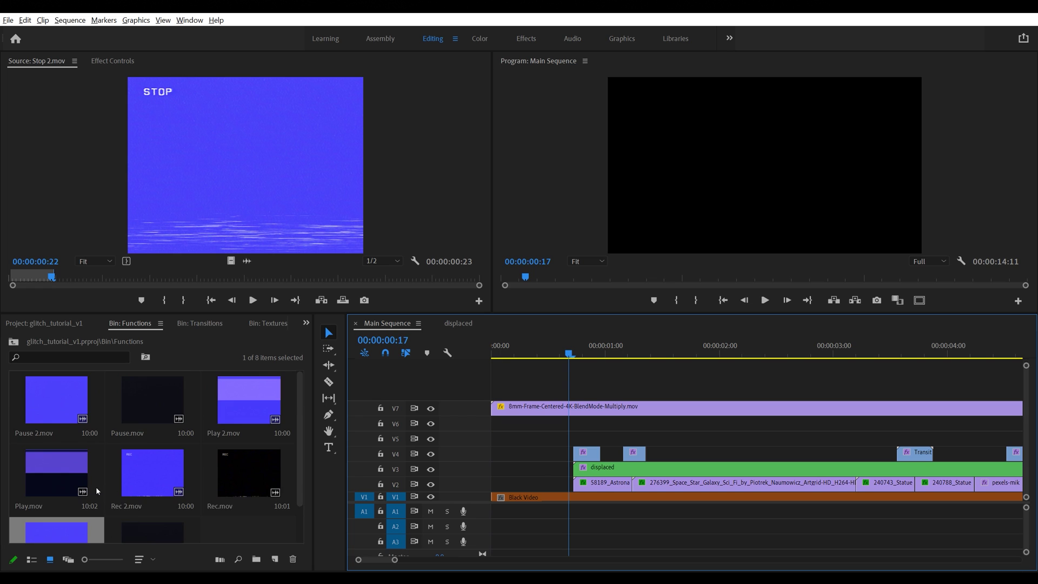
double_click(47, 471)
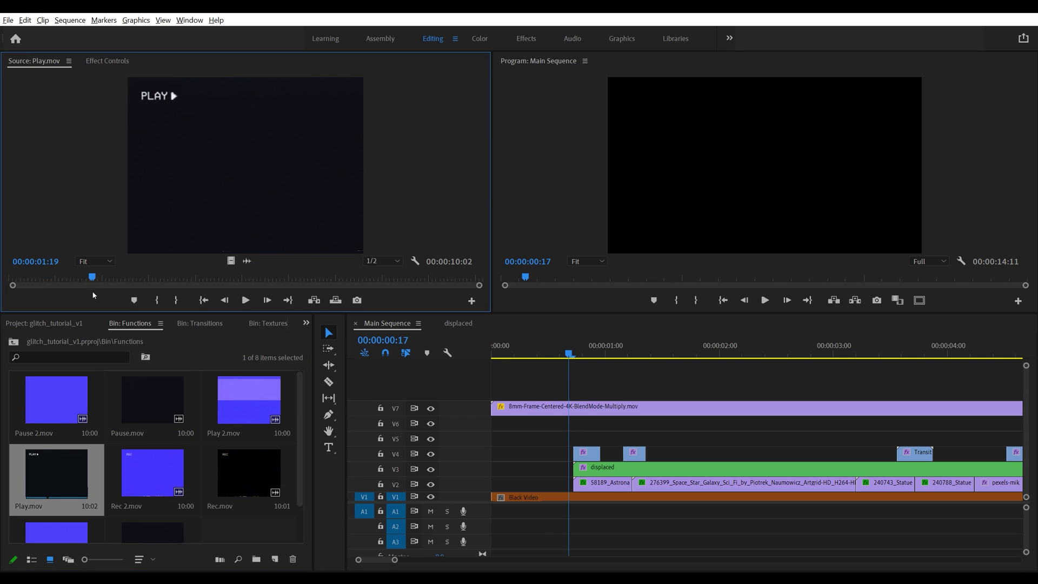
key("o")
left_click_drag(231, 261, 494, 438)
Step: Set the blend mode of the Play.mov clip on V5 to Lighten
left_click_drag(542, 345, 573, 390)
left_click(558, 436)
left_click(108, 60)
left_click(285, 253)
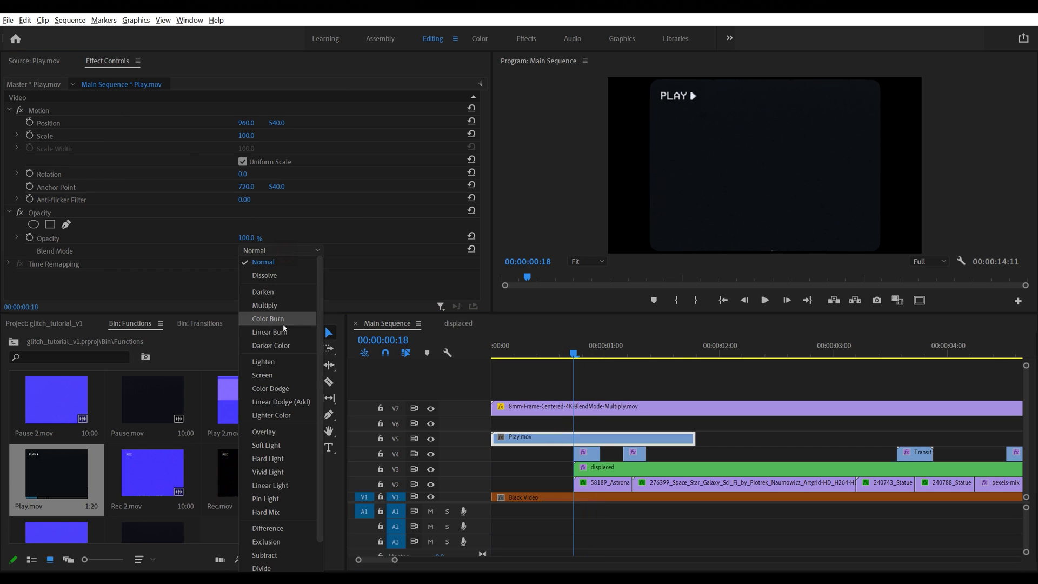
left_click(277, 367)
Step: Trim the end of the Play.mov clip back to the cut between the 58189 and 276399 clips and review it
left_click_drag(585, 352, 624, 360)
left_click_drag(689, 439, 631, 439)
left_click(638, 356)
left_click_drag(637, 357, 633, 361)
key("minus")
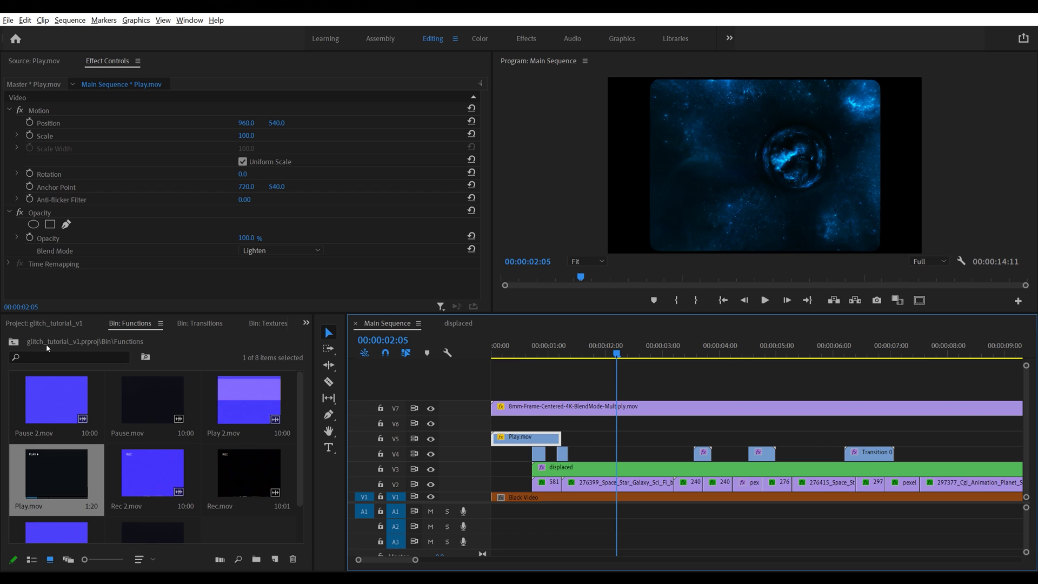
Step: Create a new adjustment layer with the default settings in the parent bin of Functions
left_click(13, 342)
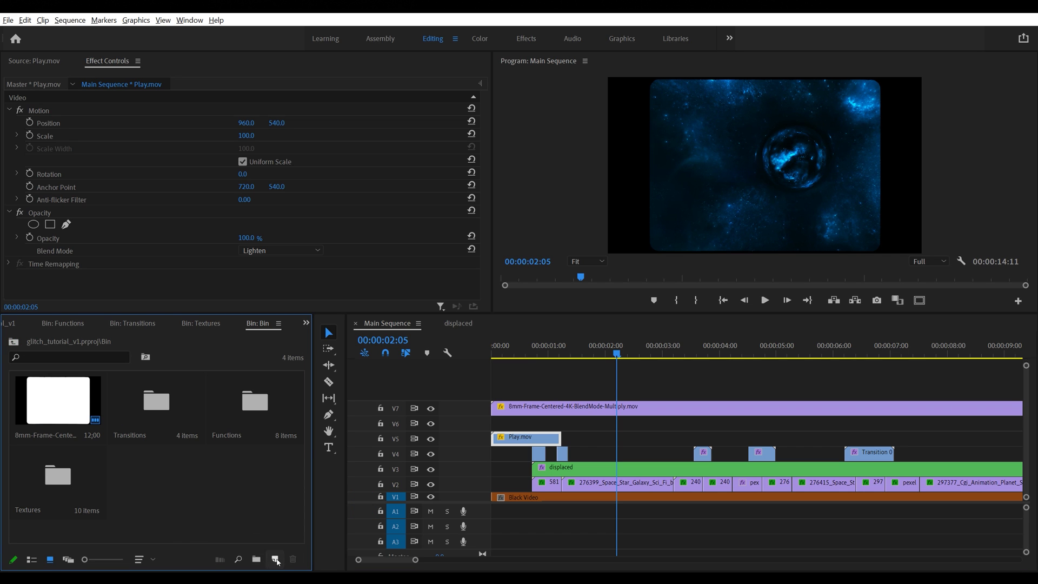
left_click(275, 560)
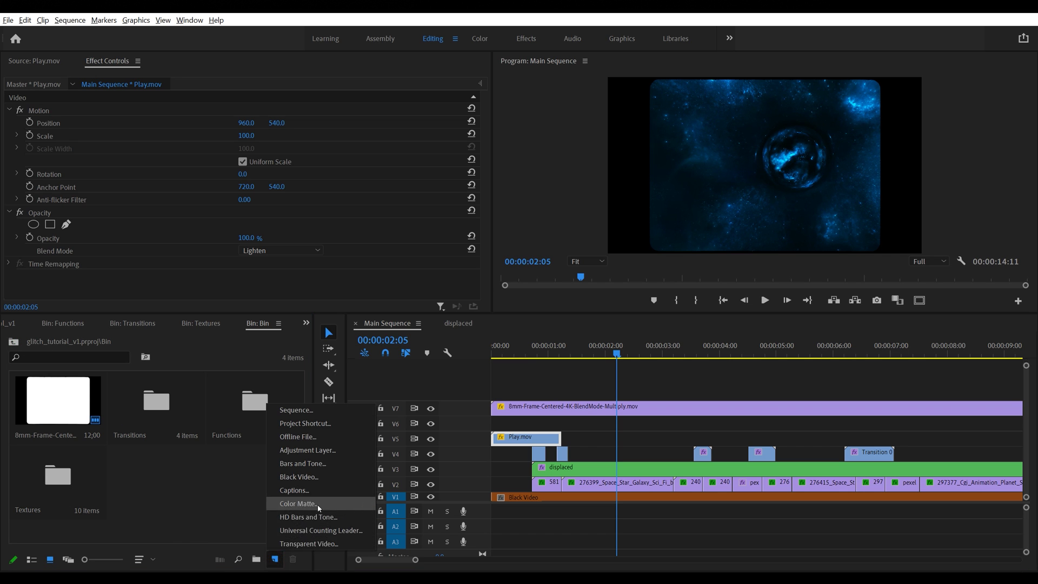
left_click(321, 453)
left_click(533, 340)
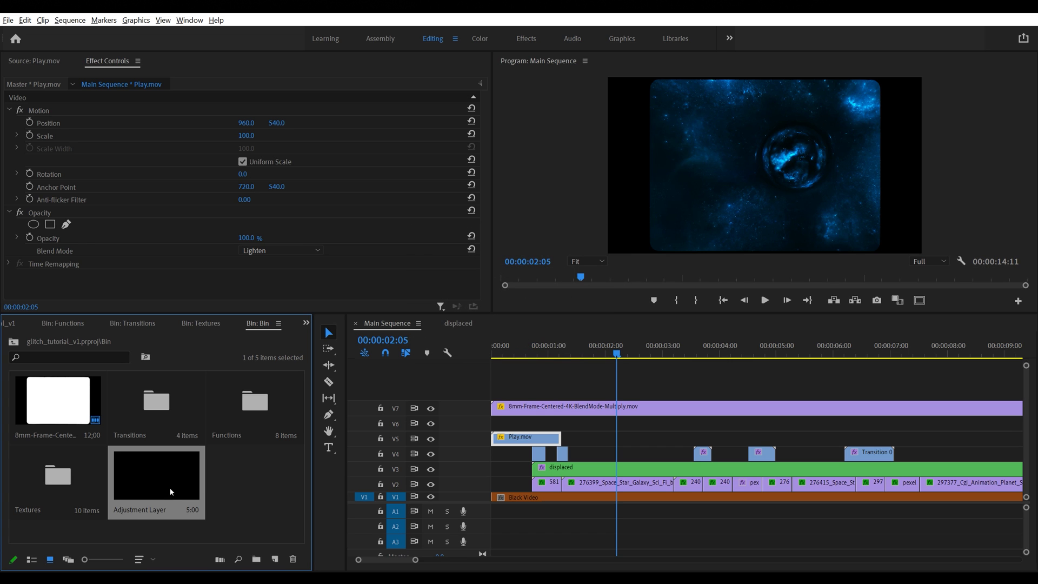
Step: Place the adjustment layer on V6 at the start of the 58189 clip and cut it to the length of Normal 3.mov
left_click_drag(167, 482, 533, 424)
left_click_drag(538, 353, 546, 354)
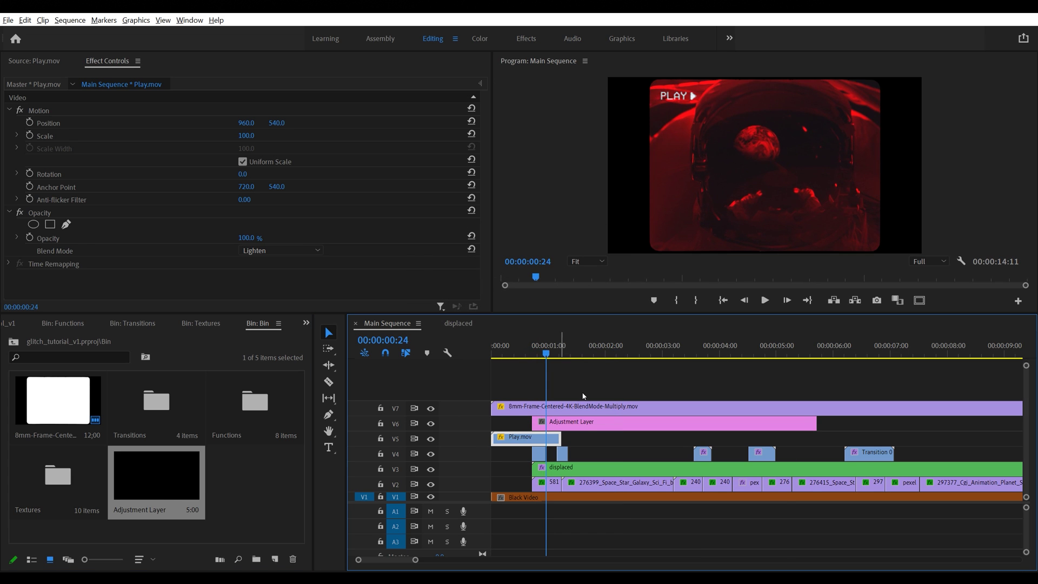
left_click(585, 421)
key("=")
key("ctrl+k")
left_click(750, 427)
key("Delete")
Step: Apply the VR Chromatic Aberrations effect to the adjustment layer on V6
left_click(662, 351)
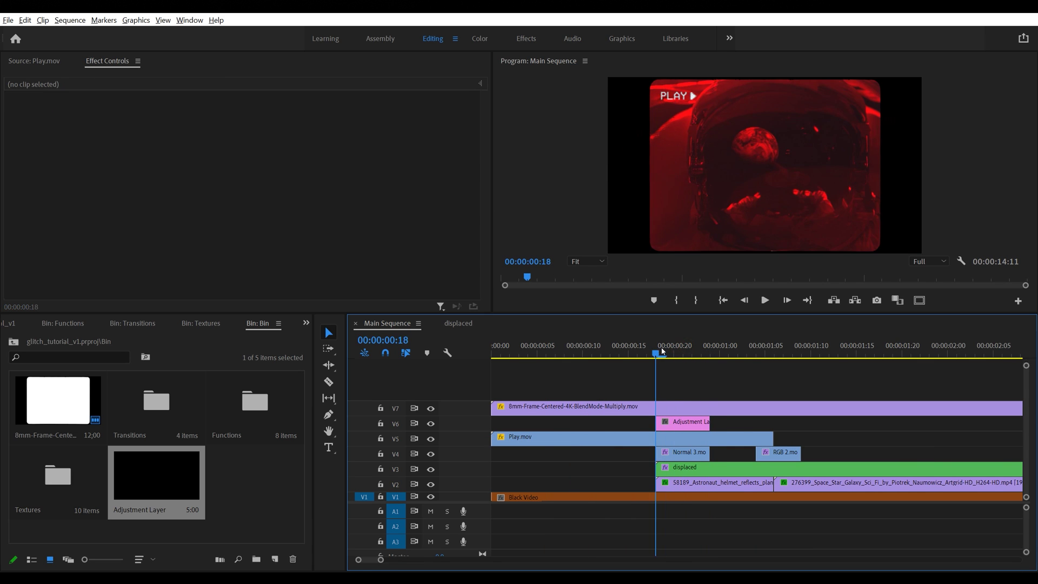
left_click_drag(663, 352, 680, 352)
left_click(683, 425)
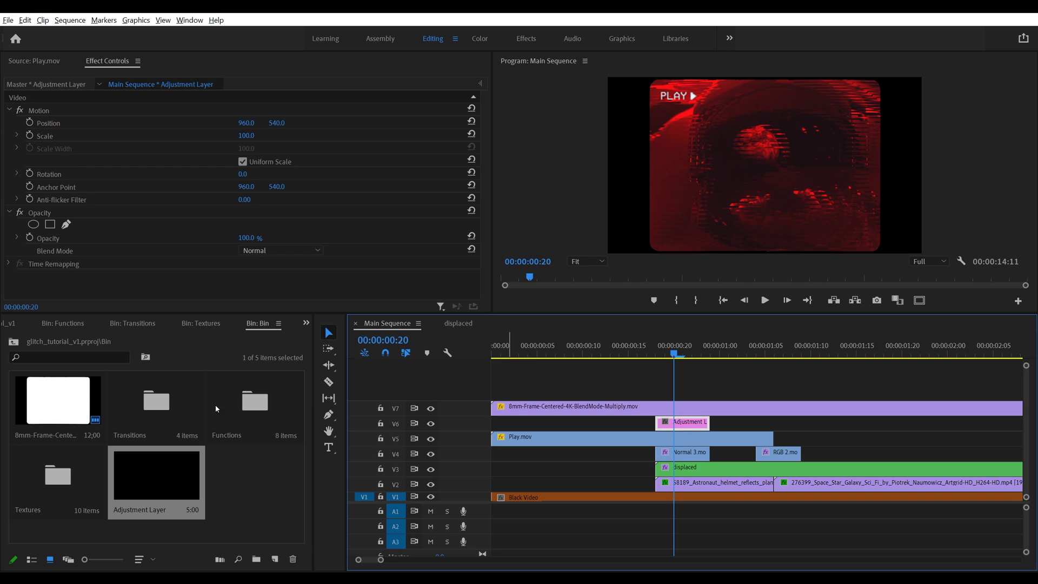
left_click(305, 323)
left_click(319, 339)
left_click(124, 340)
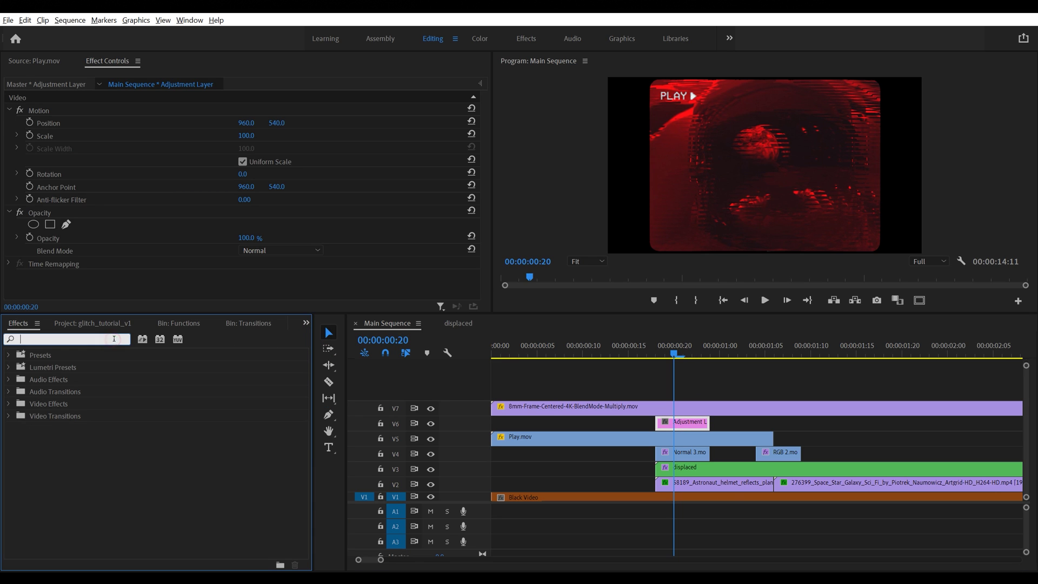
type("chroma")
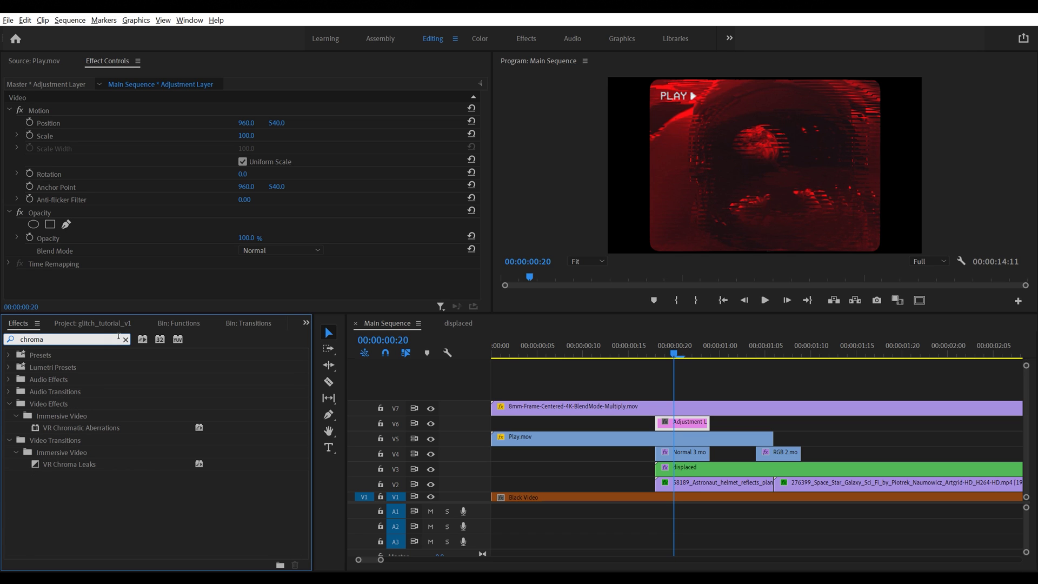
left_click_drag(99, 430, 673, 422)
scroll(362, 227, "down", 4)
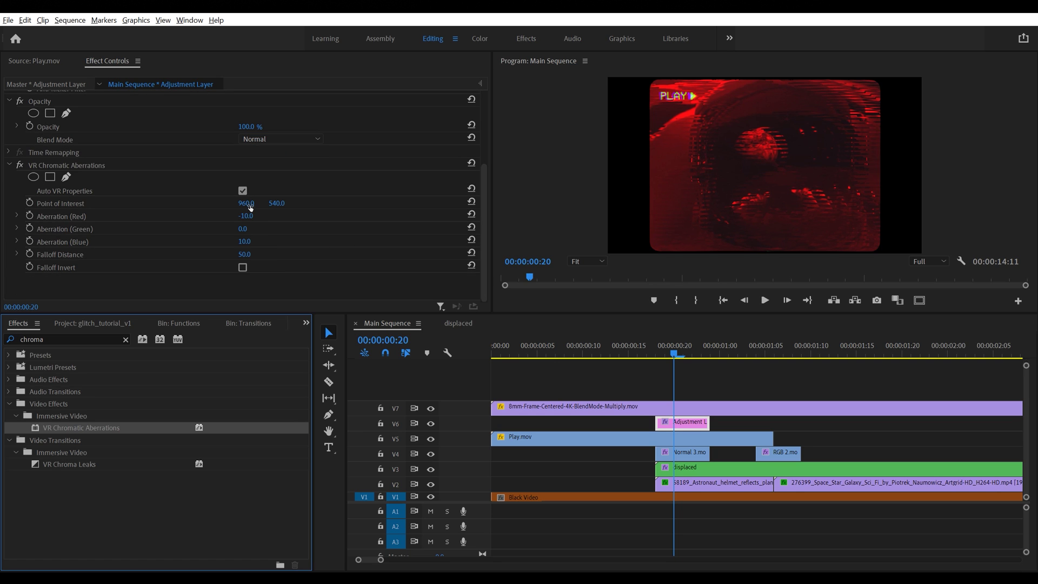
Step: Set the Falloff Distance of VR Chromatic Aberrations to 75 and review the effect over the first glitches
mouse_move(249, 206)
left_mouse_down()
mouse_move(287, 208)
mouse_move(240, 219)
left_mouse_up()
key("ctrl+z")
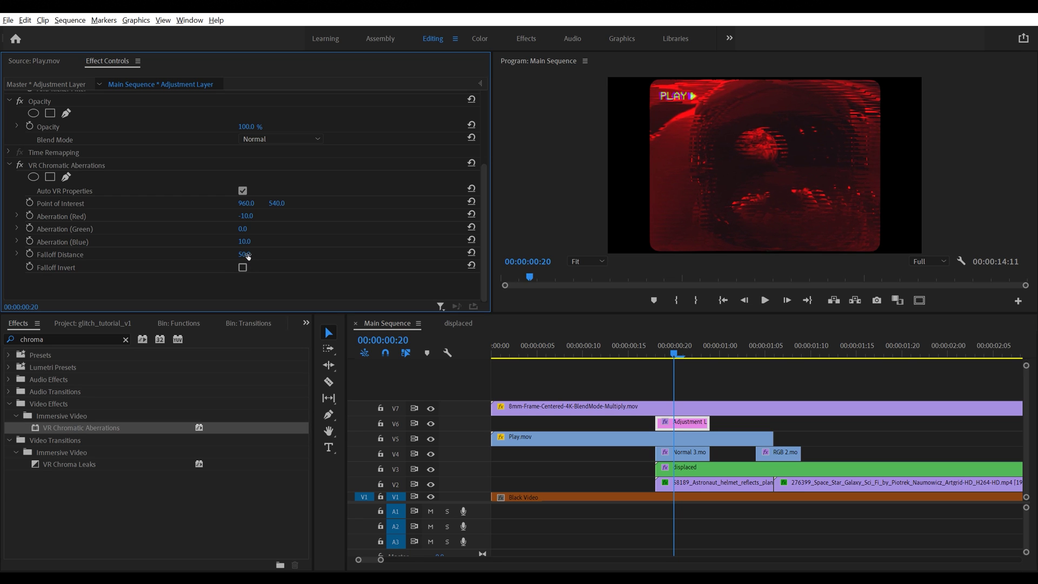
left_click(246, 255)
type("75")
left_click(300, 257)
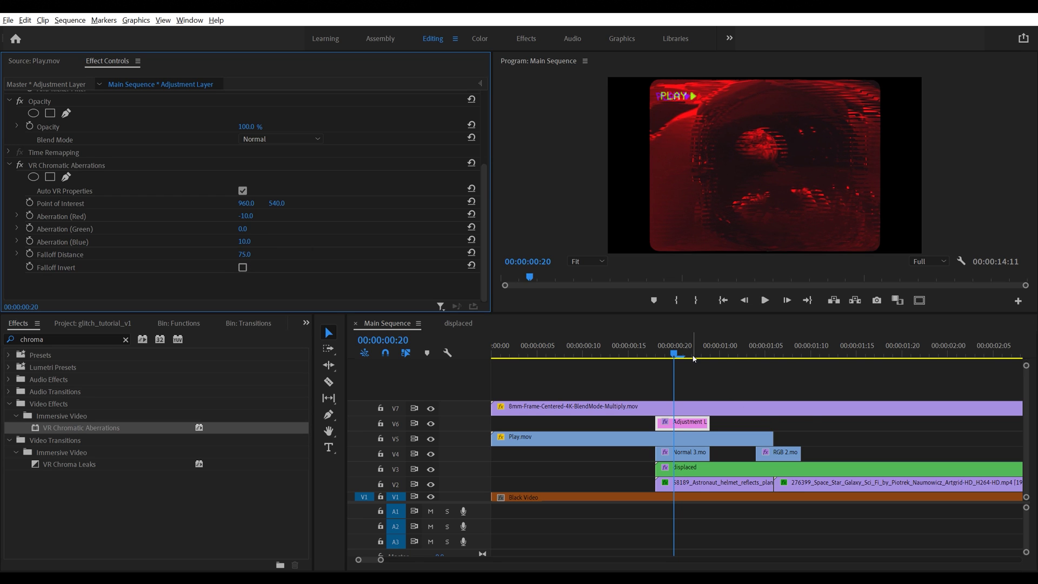
left_click_drag(677, 358, 786, 379)
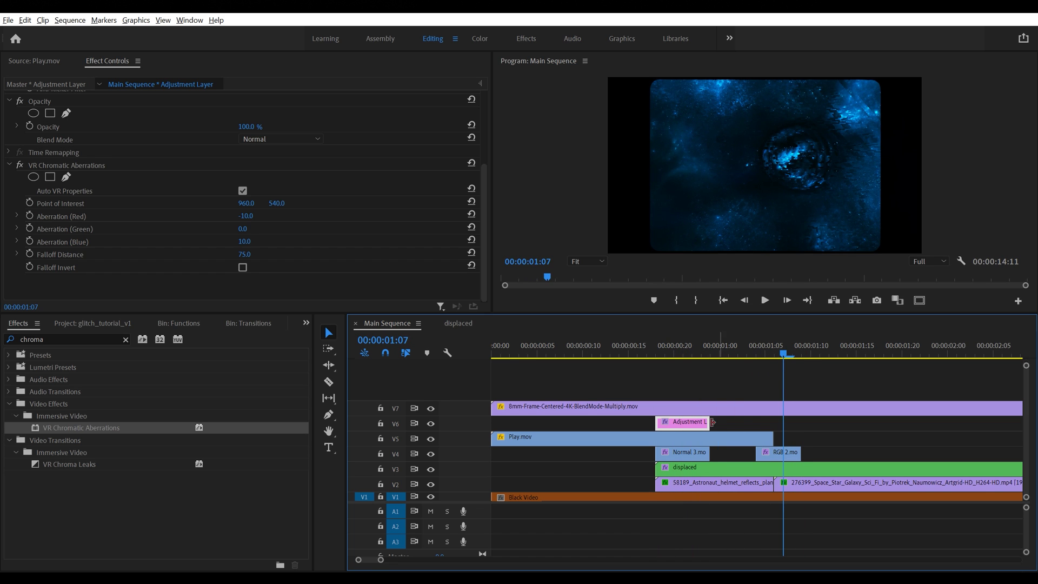
Step: Copy the chromatic aberration adjustment layer over each remaining glitch clip on V4 and trim the copies to match
left_click_drag(686, 424, 779, 421)
left_click_drag(746, 358, 784, 366)
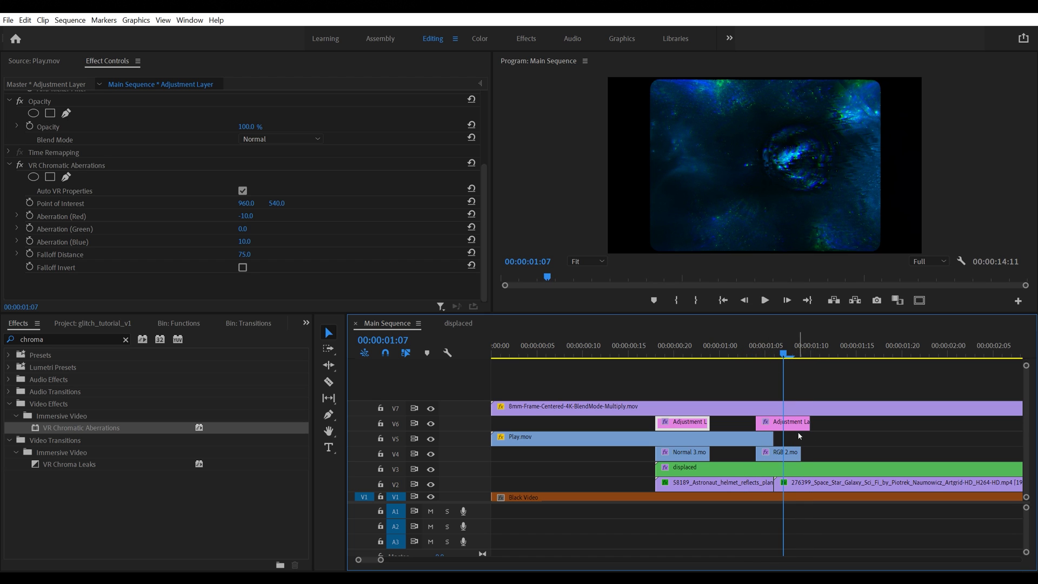
left_click_drag(808, 423, 802, 436)
left_click(789, 428)
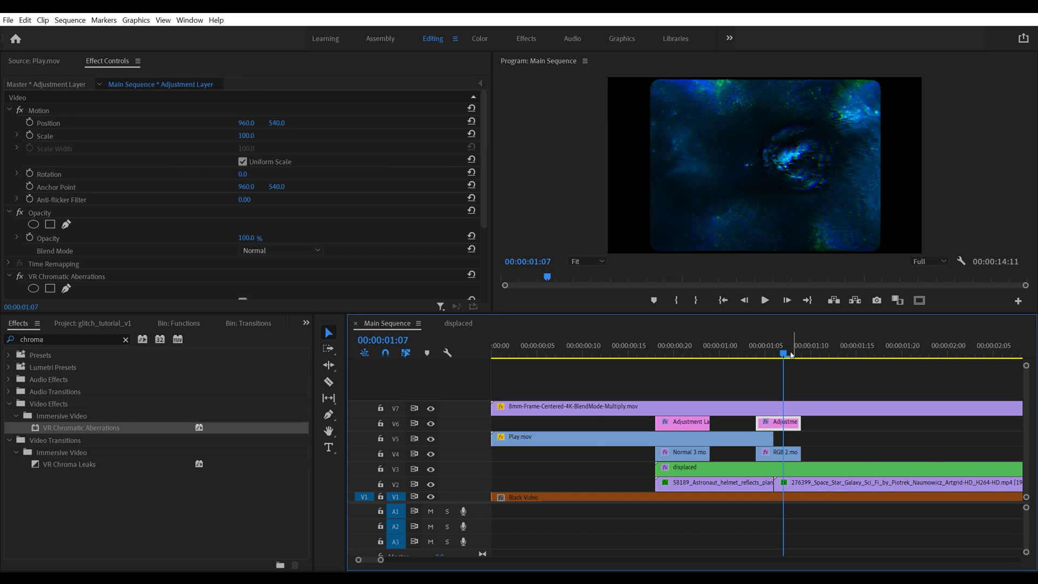
key("minus")
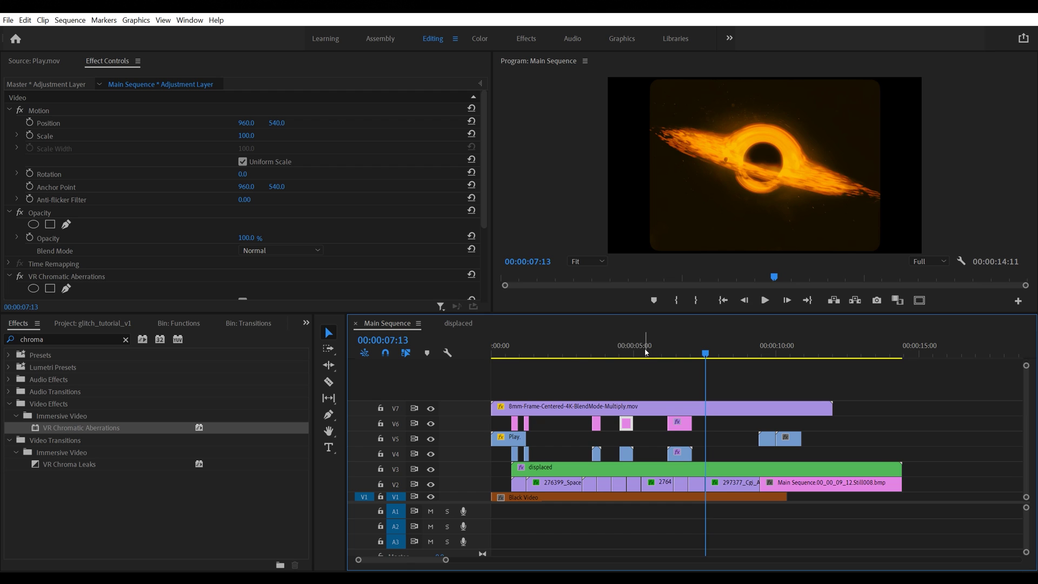
Step: Restack the tracks with the adjustment layers on V5, Play.mov on V6 and the 8mm frame on V9
left_click_drag(634, 350, 229, 354)
key("=")
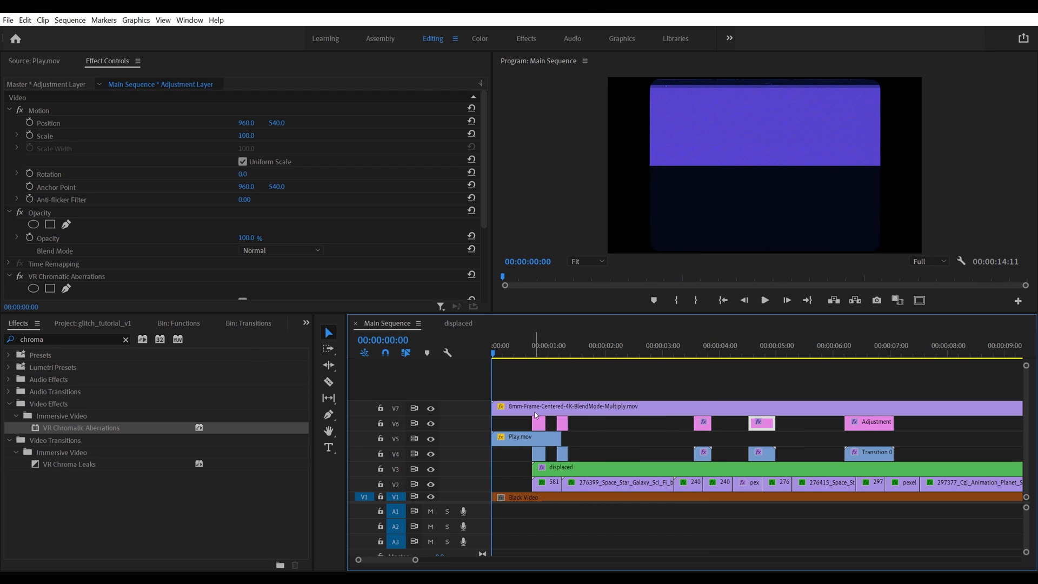
left_click_drag(535, 415, 535, 374)
left_click_drag(534, 439, 924, 435)
left_click_drag(562, 426, 565, 442)
left_click(572, 403)
left_click_drag(554, 353, 676, 375)
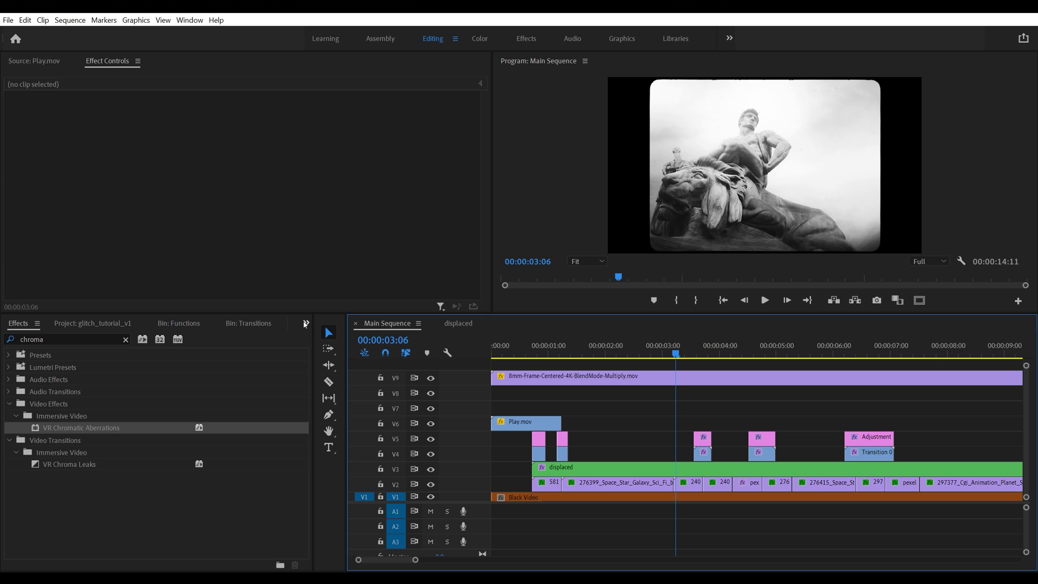
Step: Import two 8mm-Filmburn4K clips, Softlight and Screen, from the 8mm 4K Textures folder in File Explorer into the parent bin
left_click(305, 323)
left_click(324, 405)
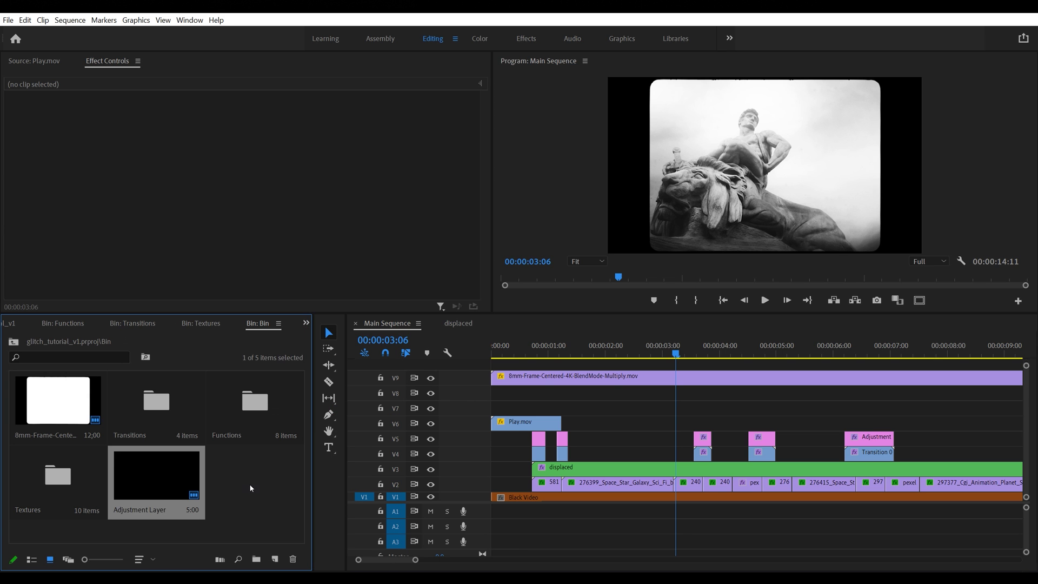
left_click(250, 488)
left_click(325, 326)
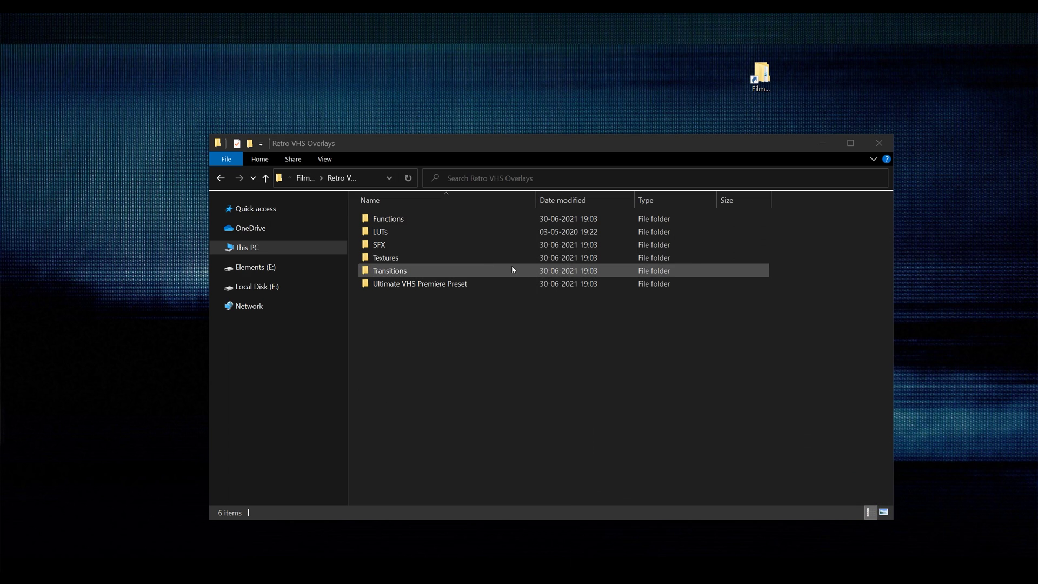
left_click(776, 451)
key("alt+Left")
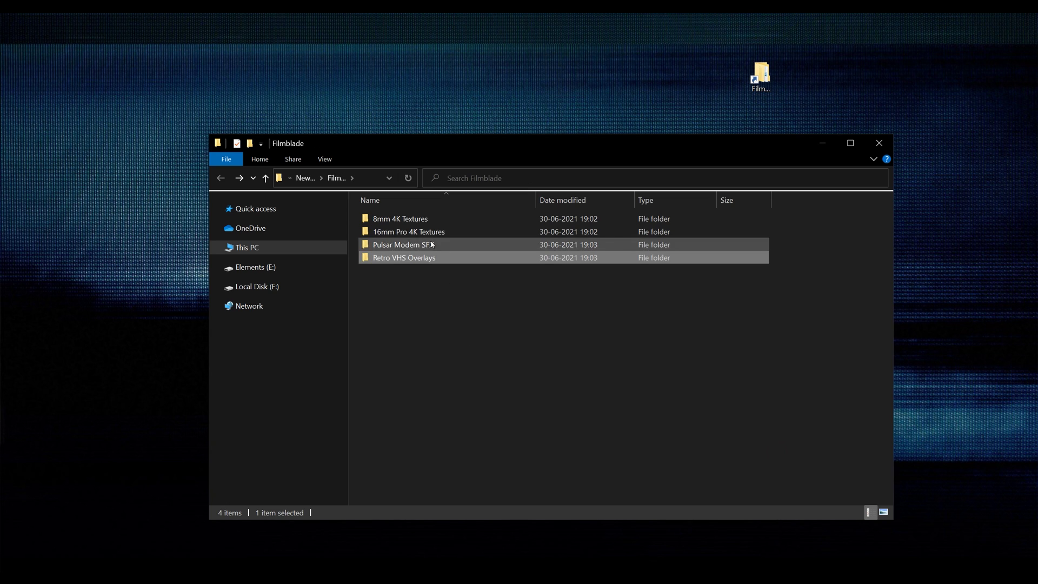
double_click(427, 219)
left_click(438, 273)
double_click(437, 273)
left_click_drag(613, 301, 254, 488)
key("alt+Tab")
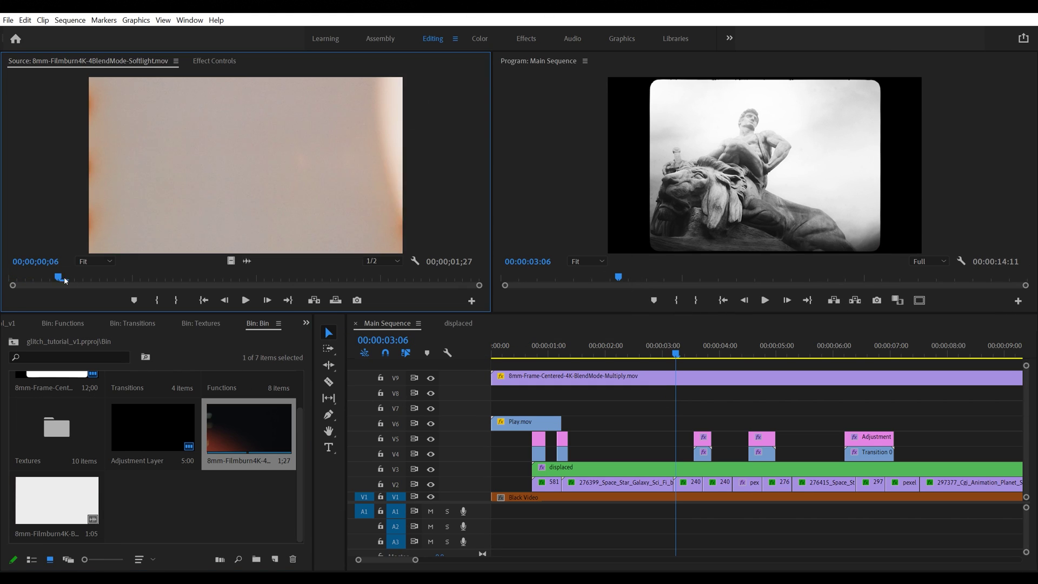
Step: Mark a 15-frame range of 8mm-Filmburn4K-4BlendMode-Softlight.mov and place it on V6 over the cut into the 240743 statue clip
left_click_drag(72, 276, 759, 430)
key("i")
key("o")
key("=")
key("=")
Step: Try the Soft Light blend mode on the film burn clip on V6 and review it across the cut
left_click(214, 61)
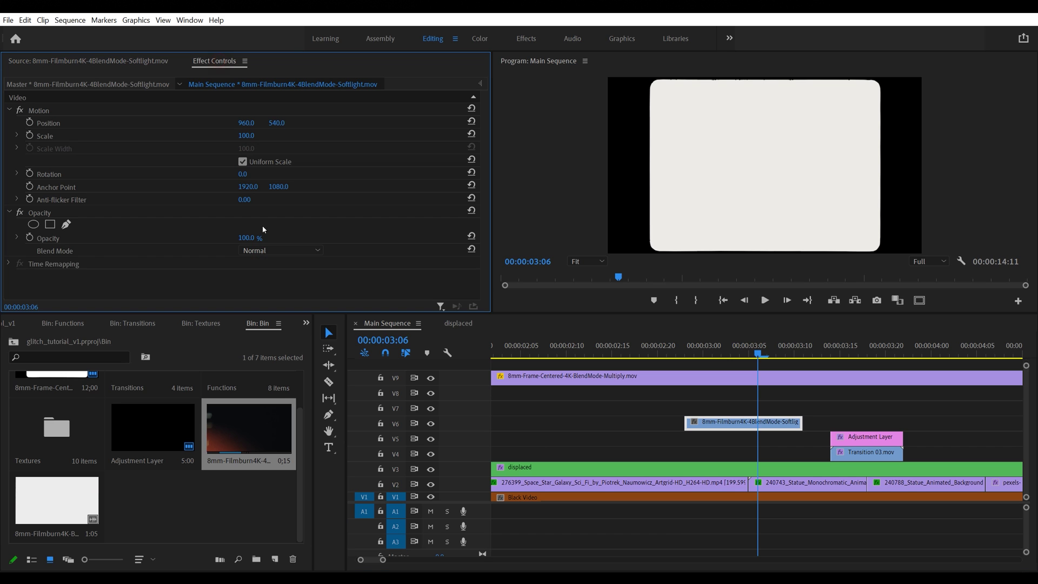
left_click(281, 251)
left_click(294, 449)
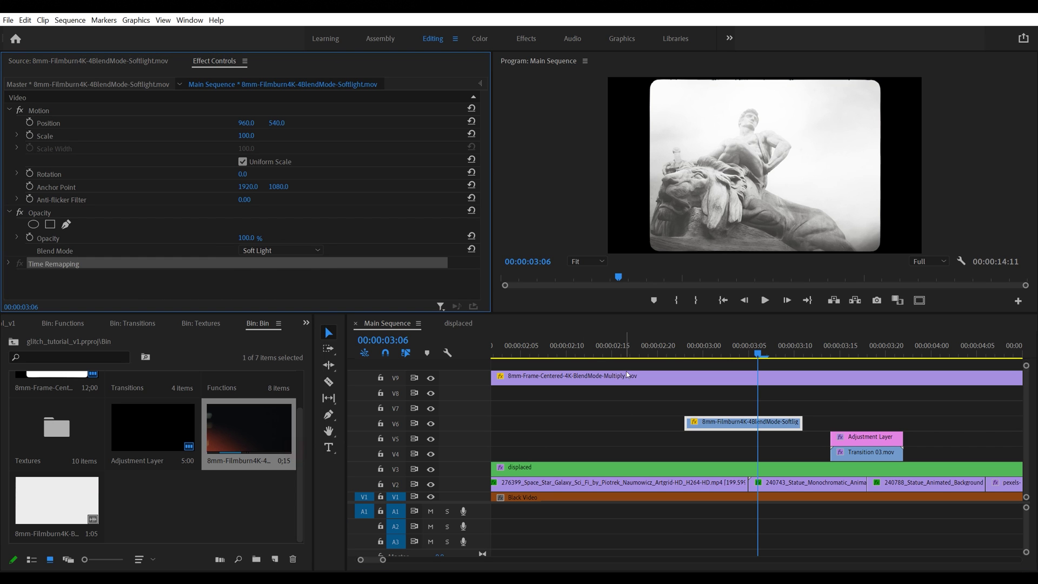
left_click_drag(675, 355, 743, 385)
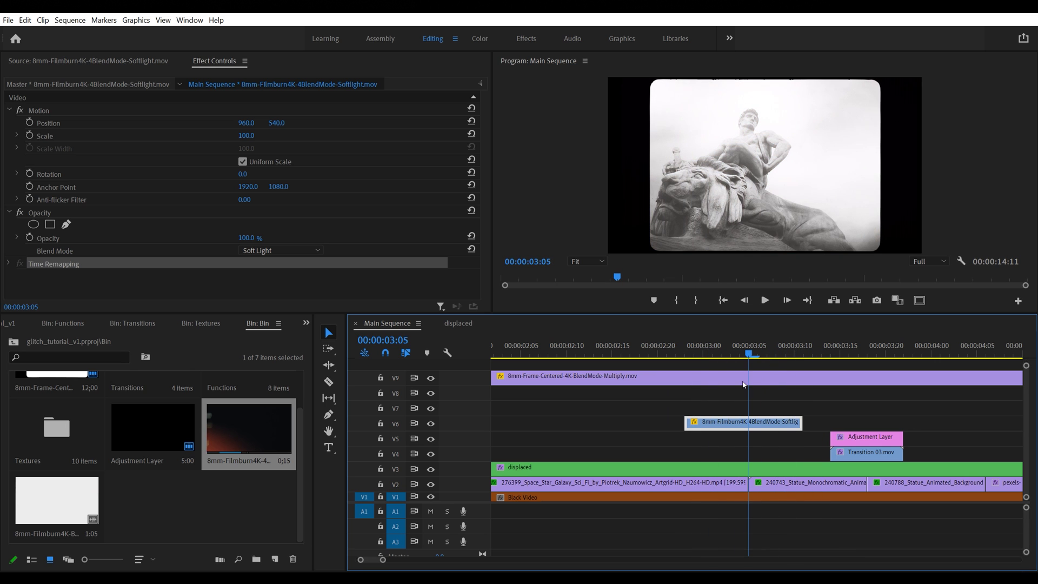
Step: Set the blend mode of the film burn clip on V6 to Screen and play back the transition
left_click(271, 251)
left_click(293, 323)
left_click_drag(695, 354, 852, 356)
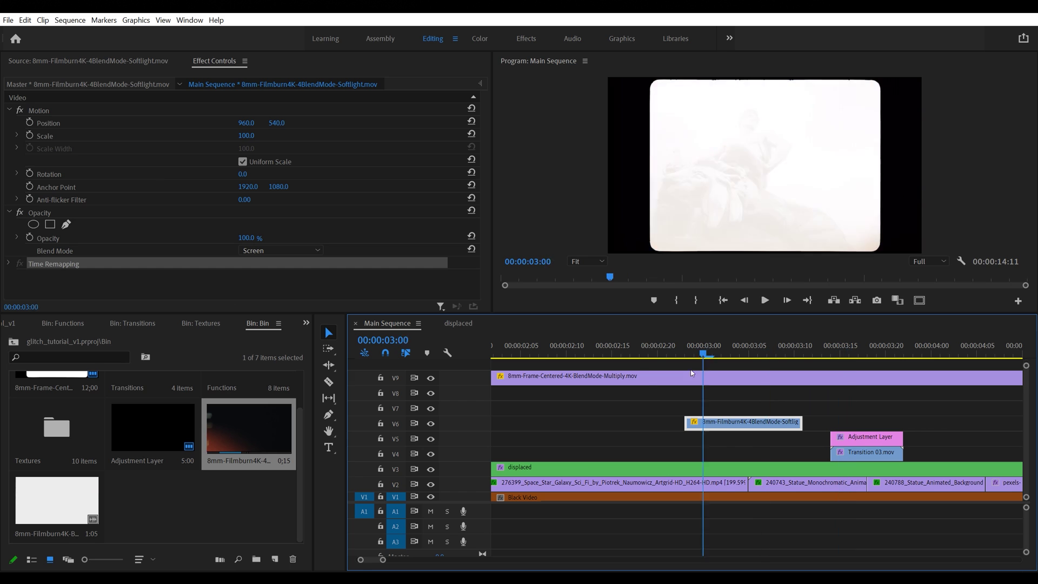
left_click_drag(679, 373, 644, 372)
key("space")
key("space")
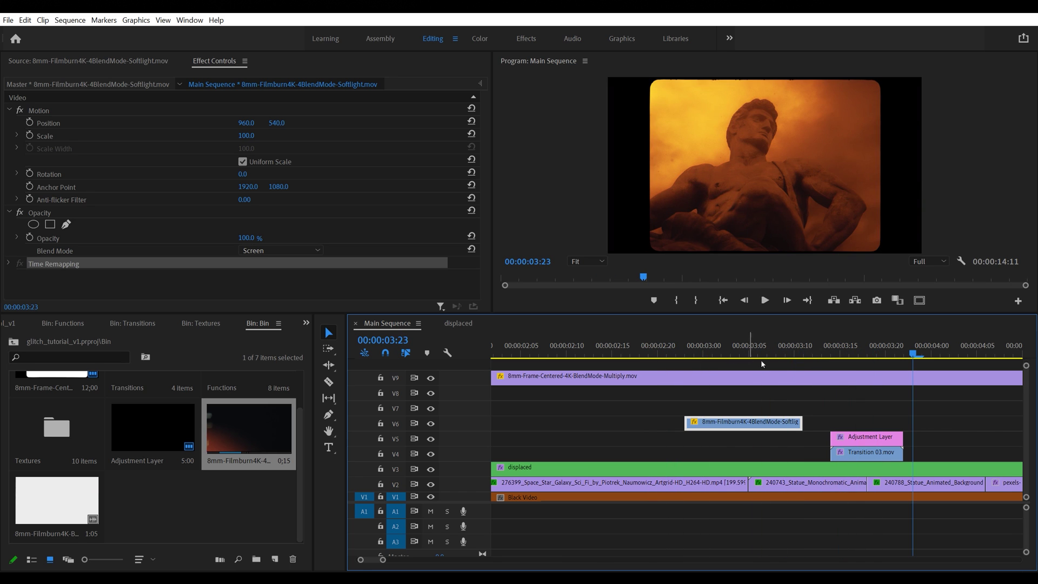
key("minus")
key("minus")
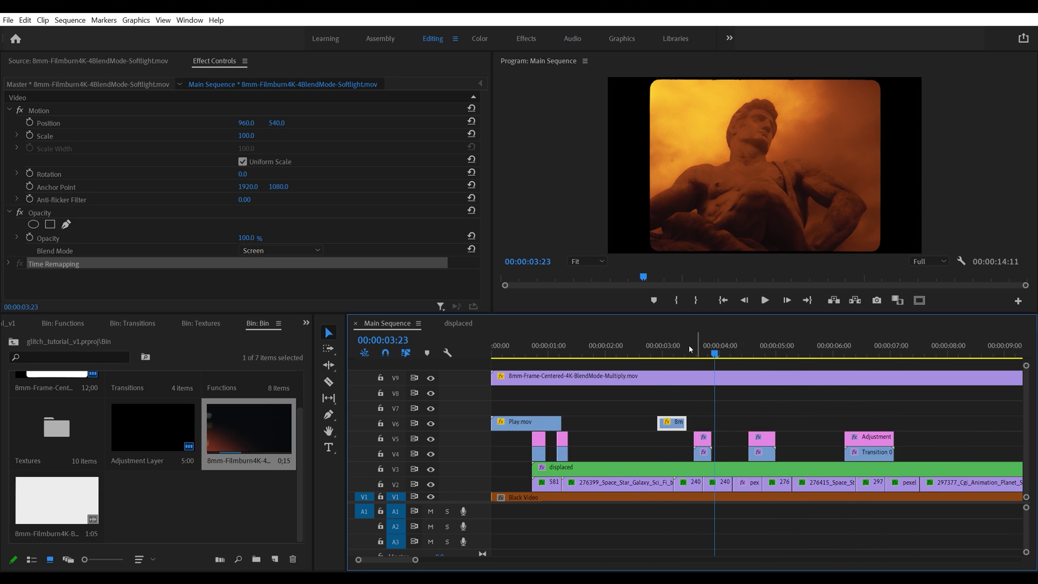
left_click_drag(675, 348, 642, 350)
key("space")
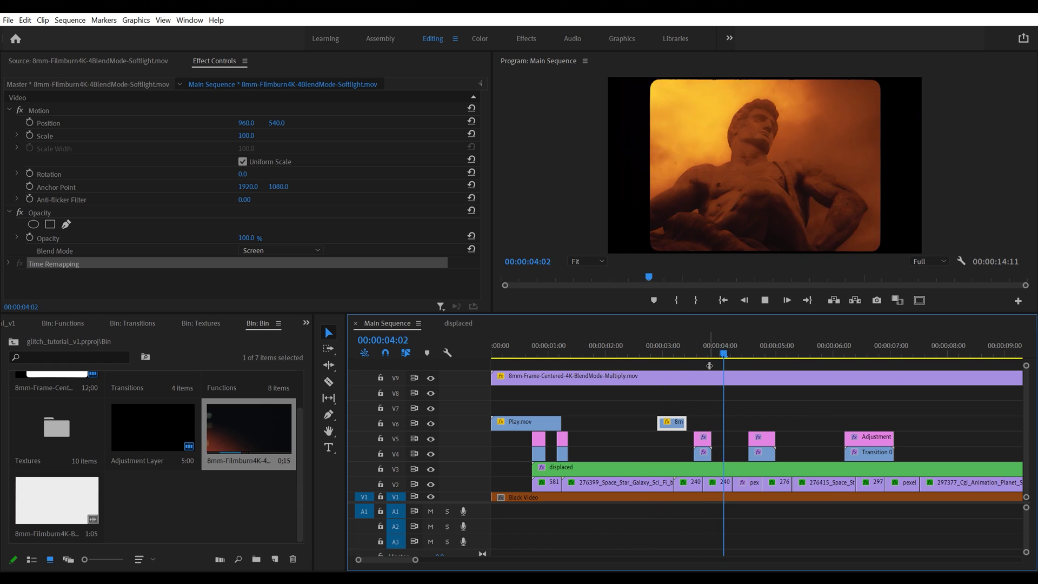
Step: Place 8mm-Filmburn4K-BlendMode-Screen.mov on V4 at 00:00:07:10, just before the 297377 planet clip
key("minus")
left_click(713, 361)
left_click_drag(714, 361, 748, 361)
key("equal")
key("equal")
double_click(57, 500)
left_click_drag(23, 281, 758, 454)
key("Home")
left_click(759, 351)
key("=")
key("=")
key("minus")
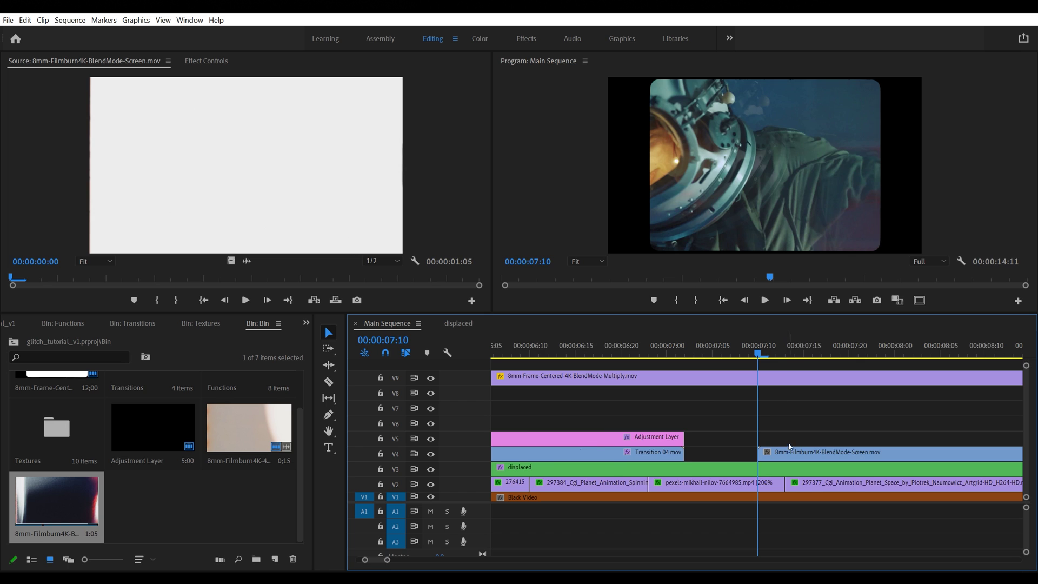
Step: Move the 8mm-Filmburn4K-BlendMode-Screen.mov clip up from V4 to V5, keeping its start at 00:00:07:10
left_click(794, 451)
key("Right")
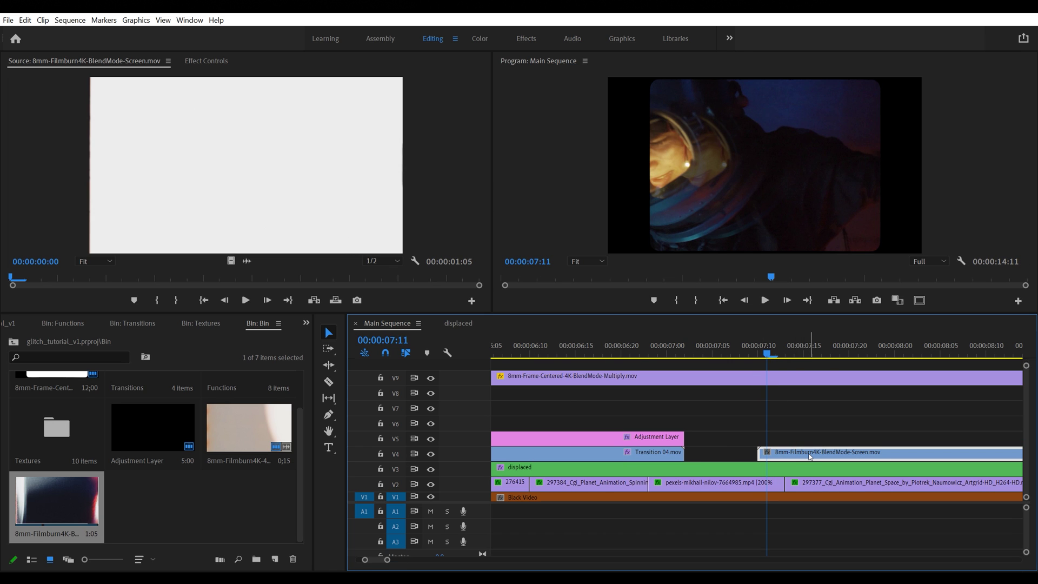
key("minus")
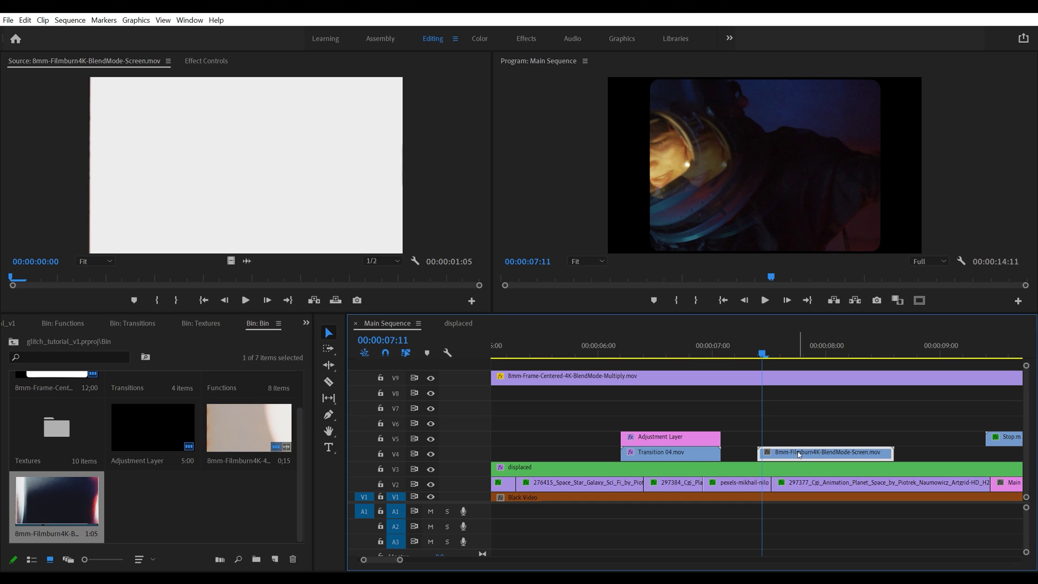
left_click_drag(799, 454, 800, 439)
key("equal")
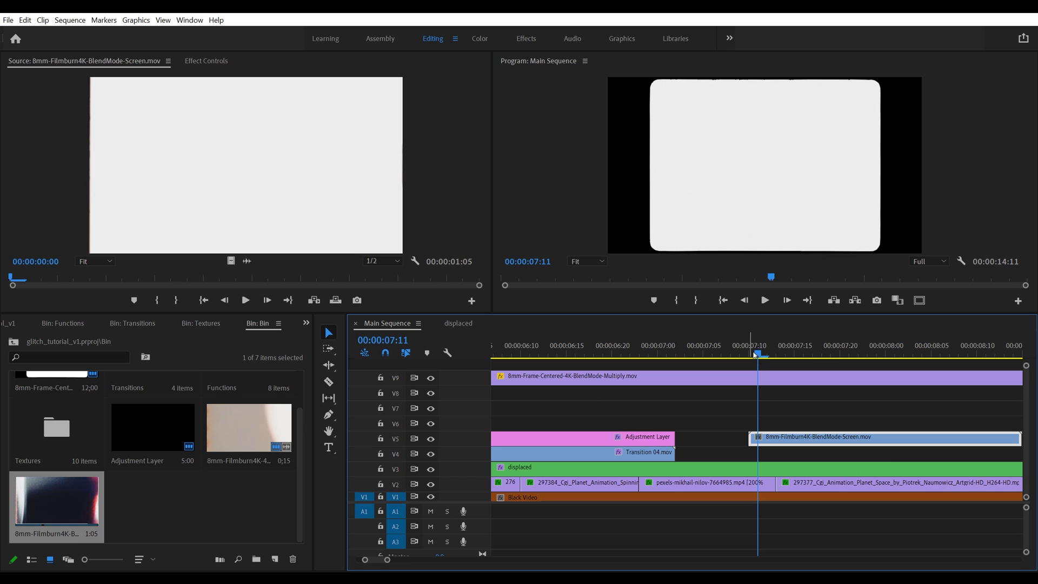
Step: Set the film burn clip on V5 to the frame size and scrub through it
left_click_drag(755, 355, 794, 375)
right_click(812, 438)
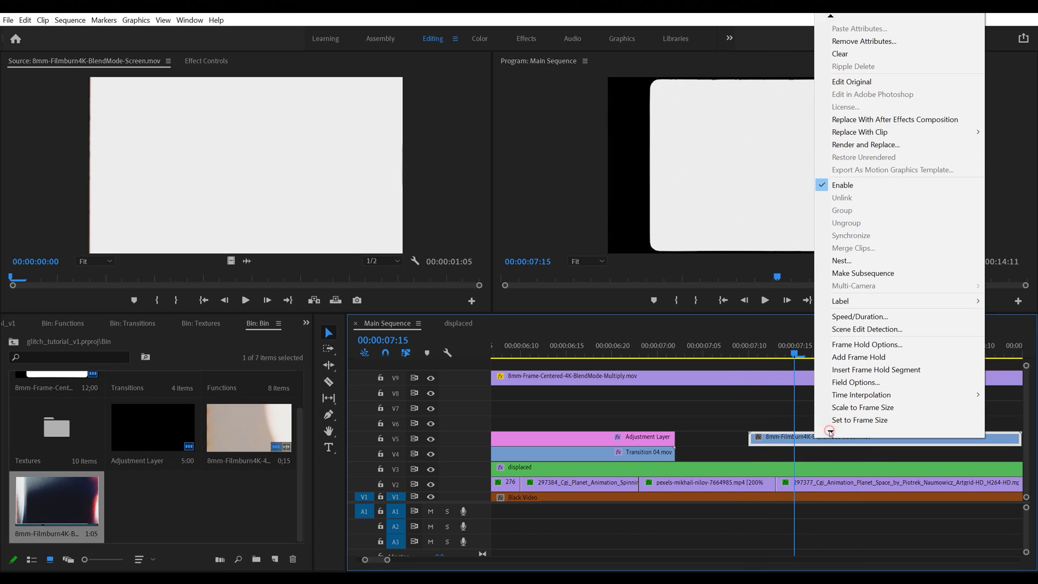
left_click(835, 424)
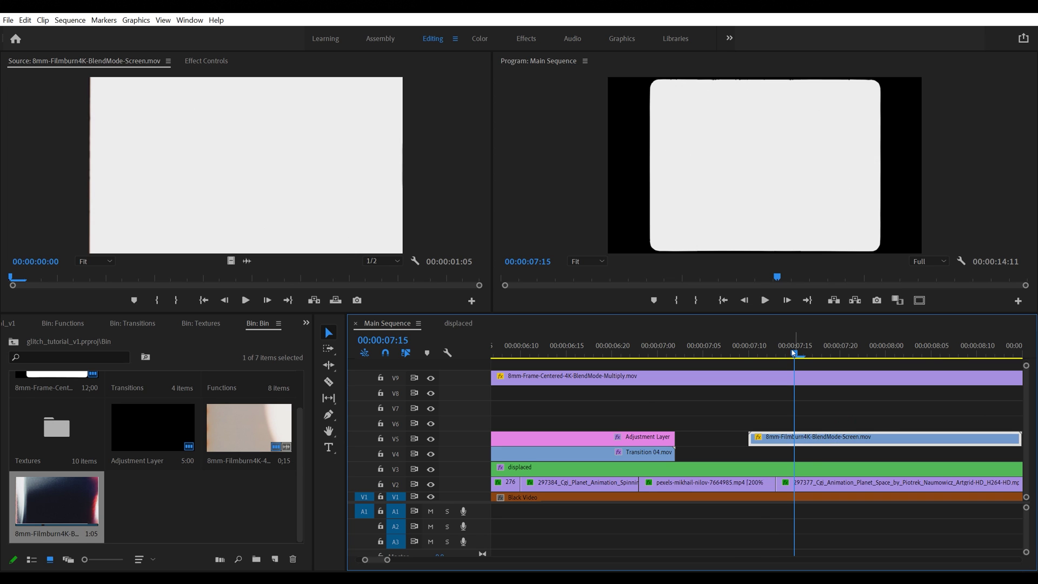
left_click_drag(791, 354, 858, 354)
left_click(834, 383)
left_click(820, 435)
Step: Set the blend mode of the film burn clip on V5 to Screen and play back the transition
left_click(211, 61)
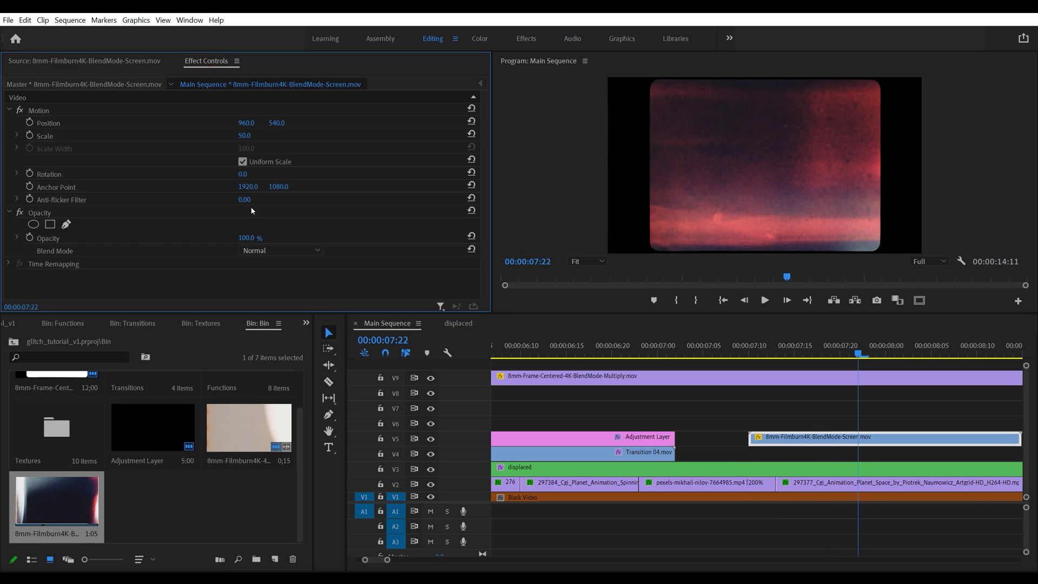
left_click(281, 250)
left_click(262, 374)
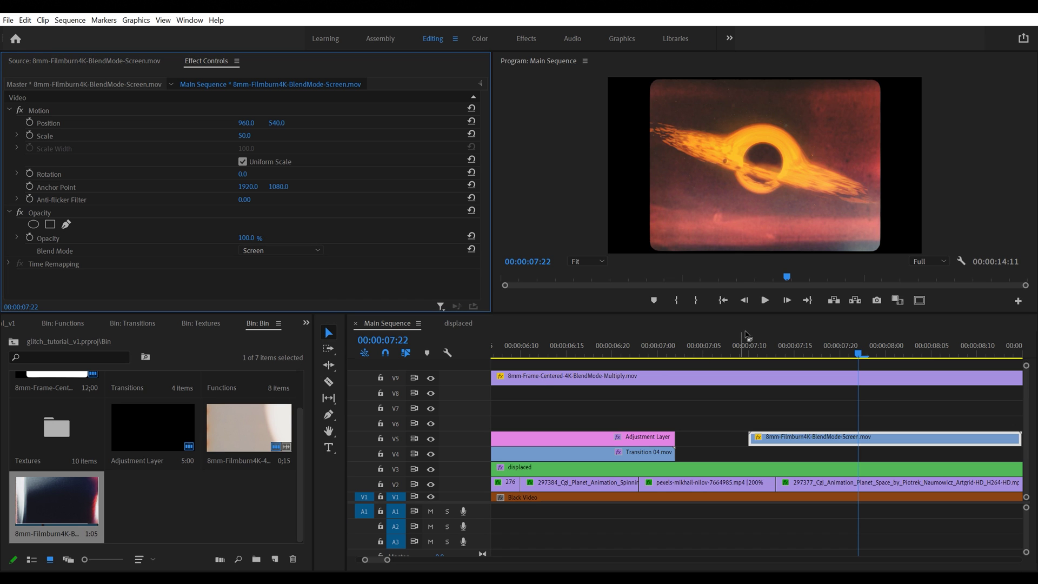
left_click_drag(751, 354, 853, 354)
key("minus")
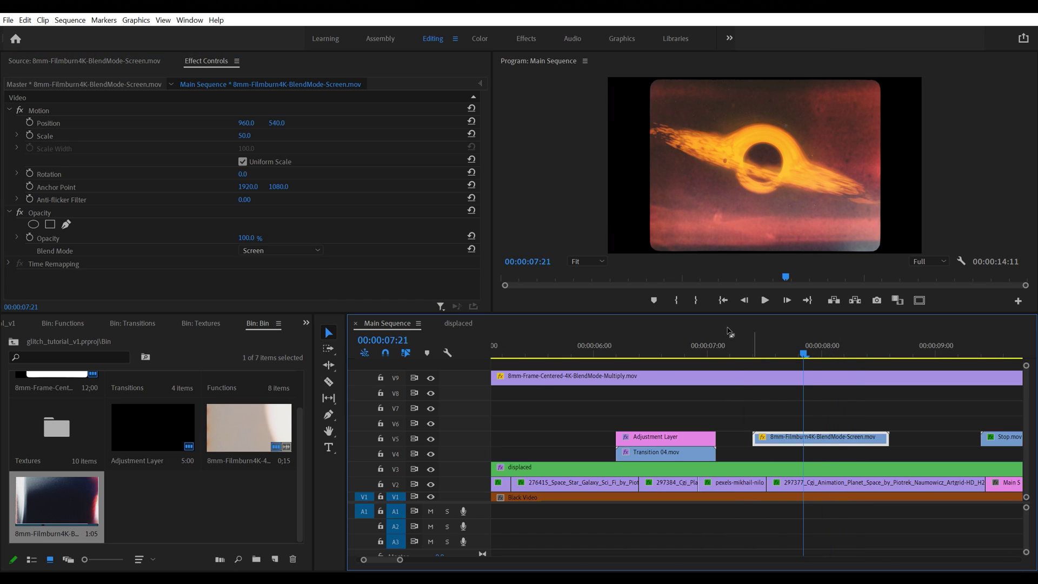
mouse_move(747, 348)
left_mouse_down()
mouse_move(722, 349)
mouse_move(853, 353)
mouse_move(734, 353)
mouse_move(836, 353)
mouse_move(759, 354)
left_mouse_up()
key("minus")
key("space")
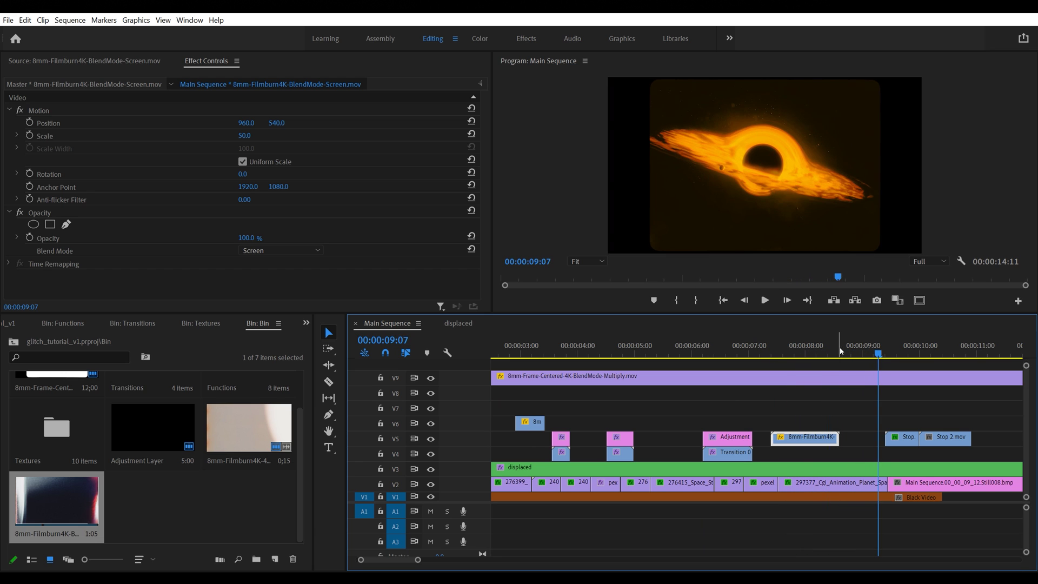
Step: Place Subtle.mov from the Textures bin on V7, starting where the displaced clip on V3 begins
key("space")
key("Home")
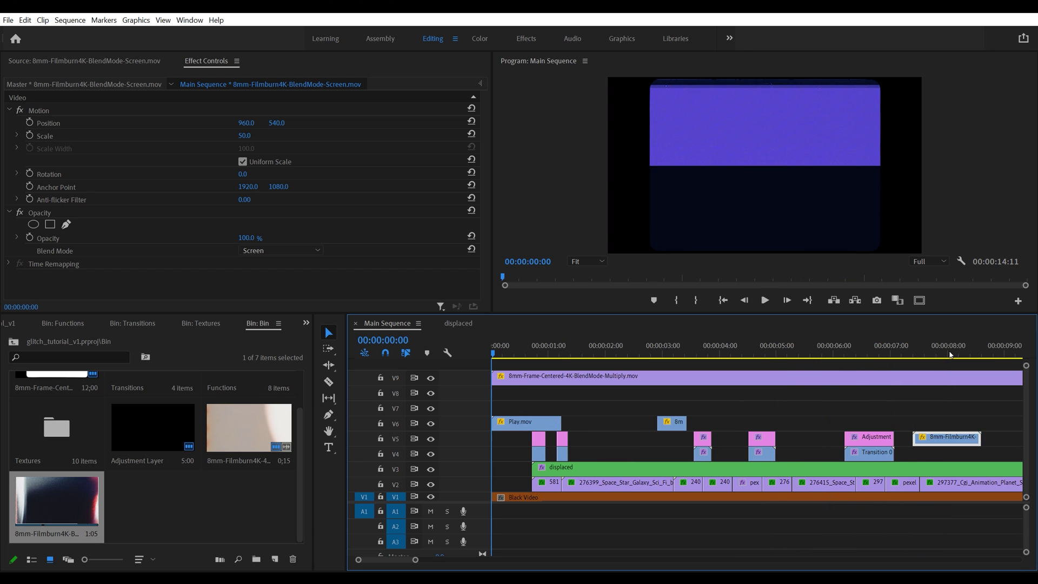
key("backslash")
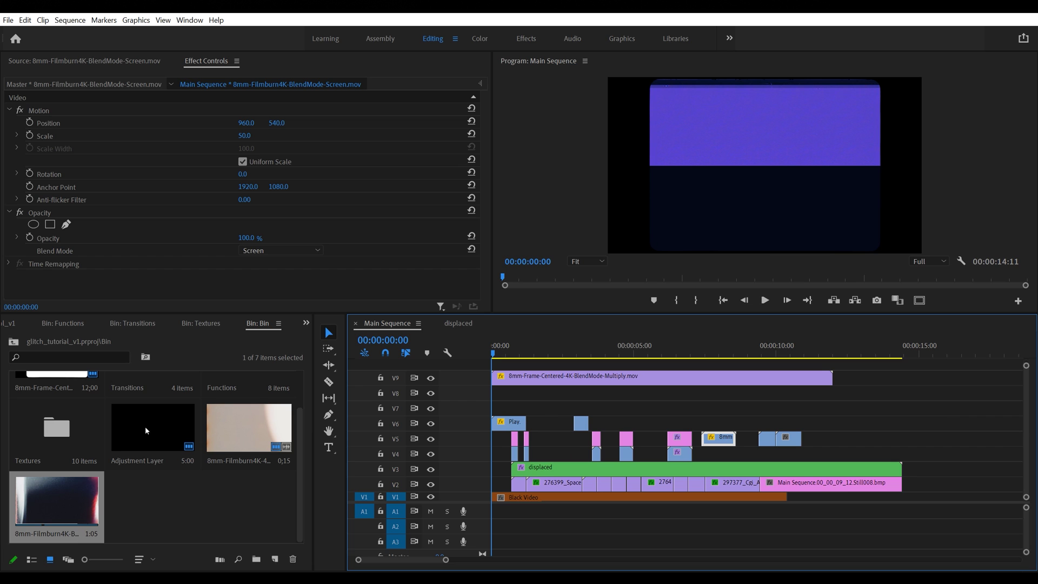
left_click(196, 324)
scroll(202, 472, "down", 2)
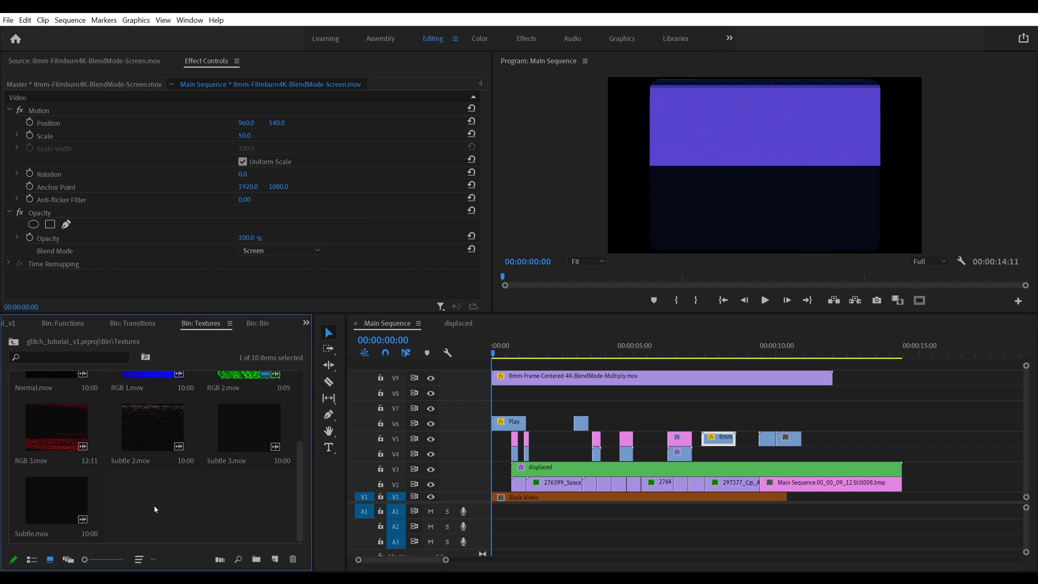
double_click(47, 508)
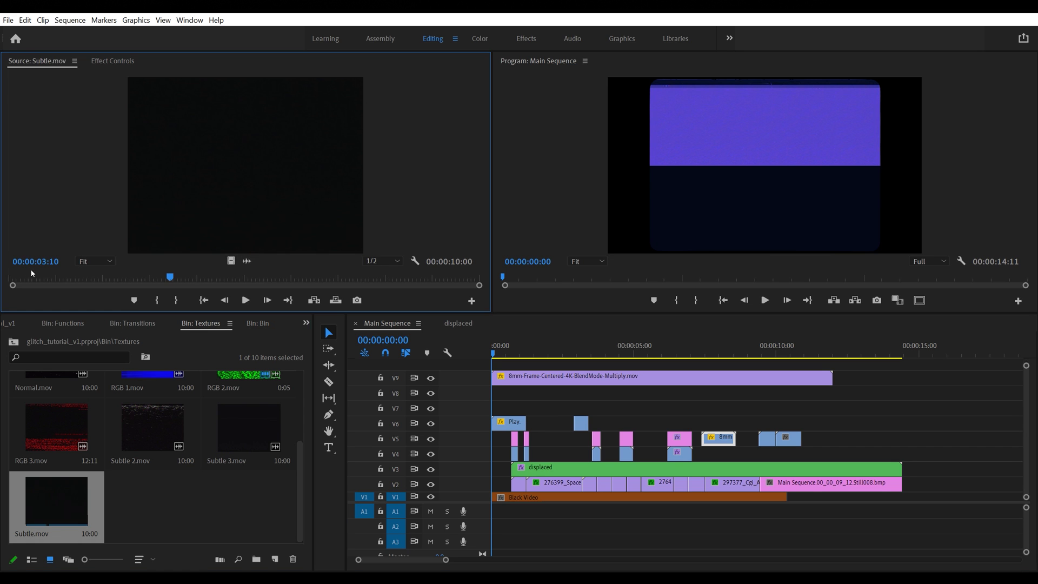
left_click_drag(235, 261, 514, 409)
Step: Set Subtle.mov on V7 to the frame size and change its blend mode to Screen
right_click(645, 410)
scroll(730, 379, "down", 2)
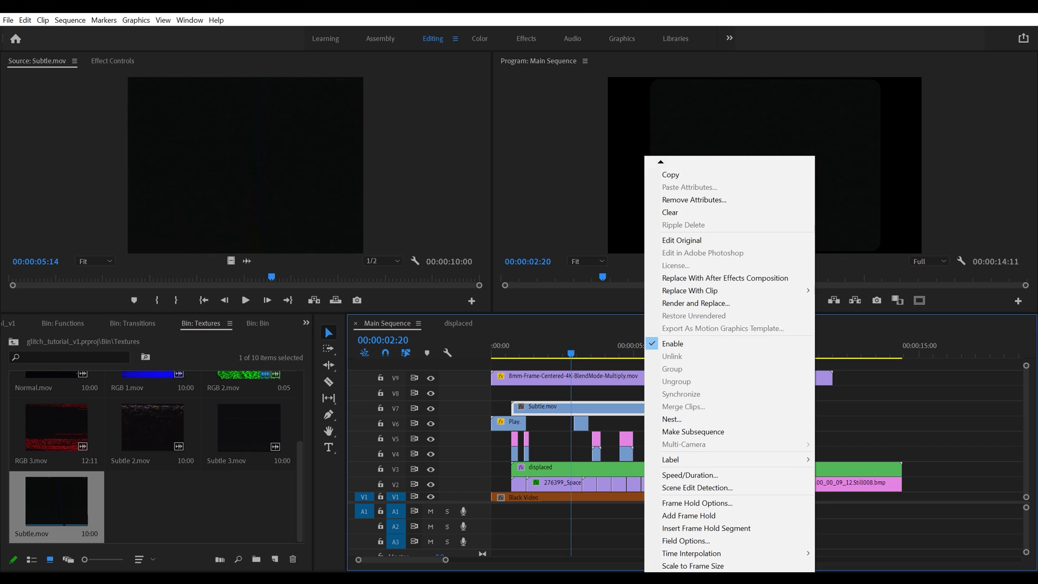
left_click(685, 553)
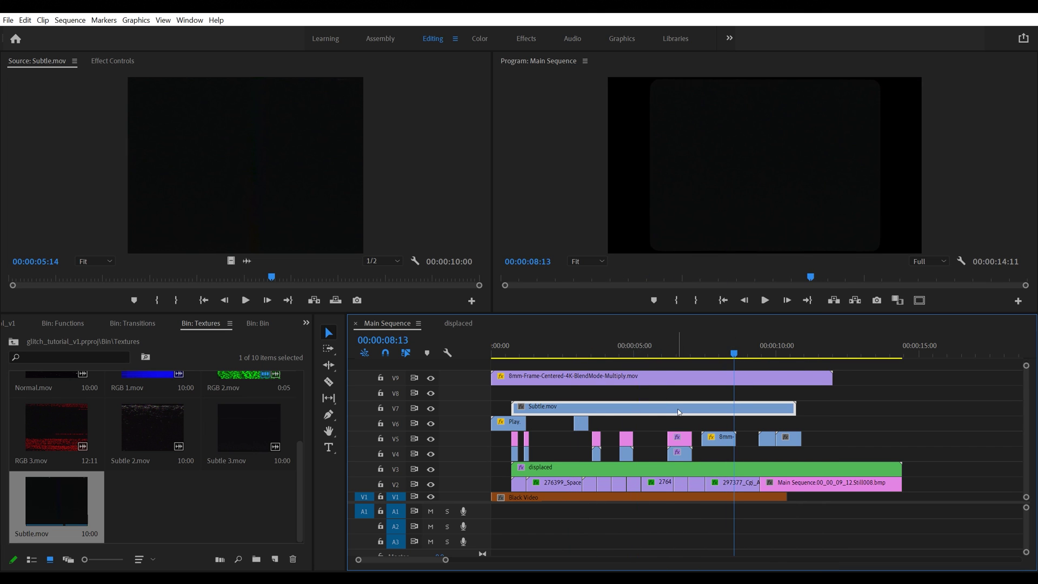
left_click(113, 61)
left_click(273, 250)
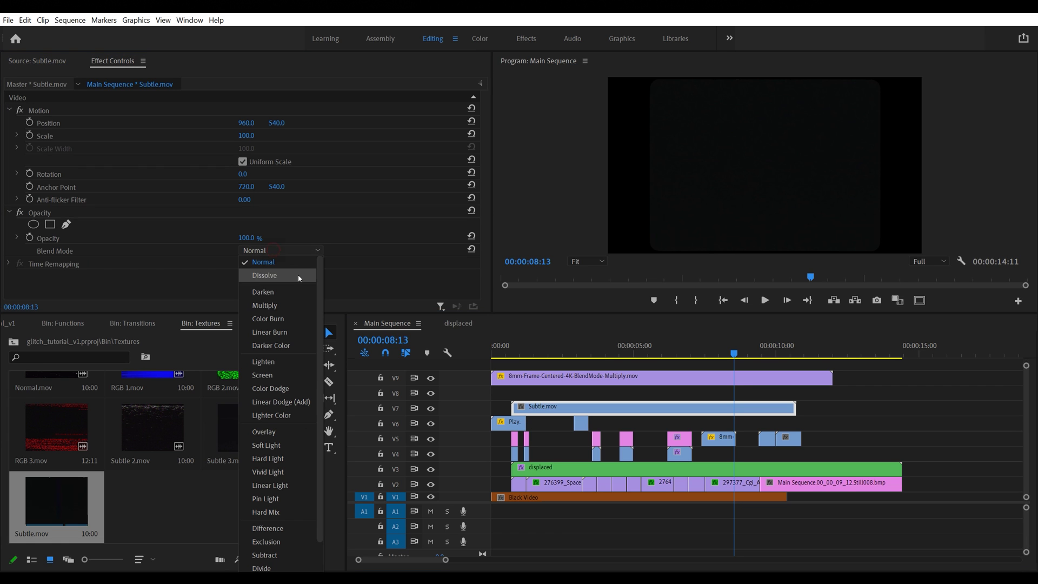
left_click(294, 373)
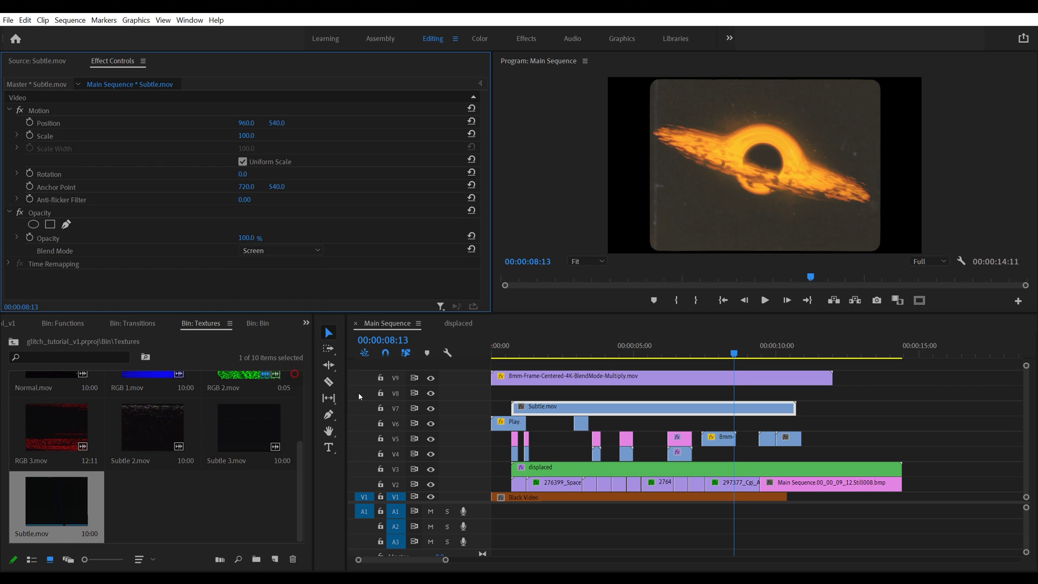
Step: Align Subtle.mov with the sequence start and duplicate it on V7 directly after the first clip
left_click_drag(616, 361, 504, 353)
left_click_drag(565, 410, 822, 410)
left_click_drag(779, 352, 493, 354)
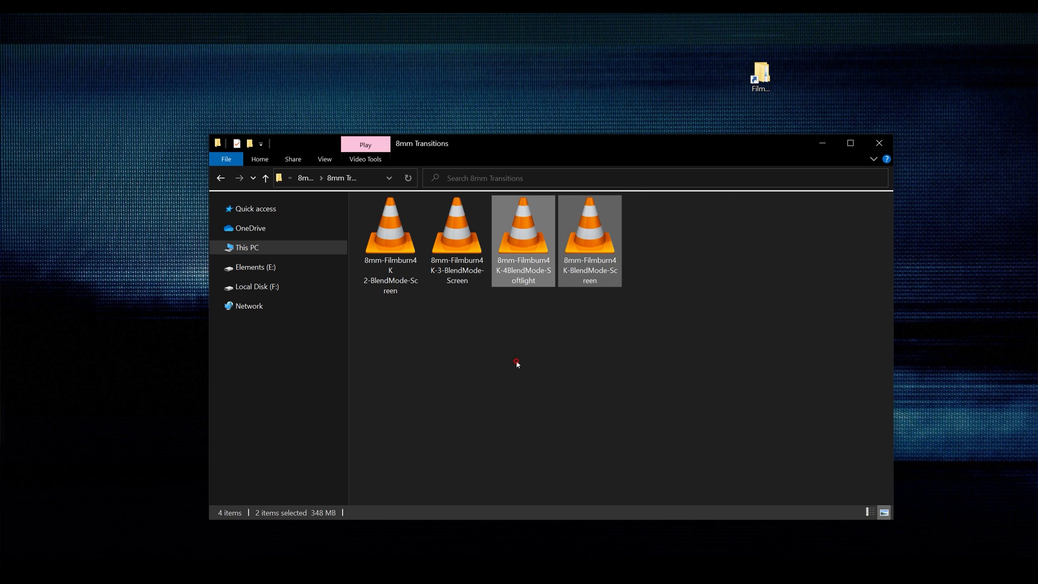
Step: Import 16mm-Course-Grain-4K-BlendMode-Overlay into the project from the 16mm Grain folder of the 16mm Pro 4K Textures in File Explorer
left_click(516, 361)
key("BackSpace")
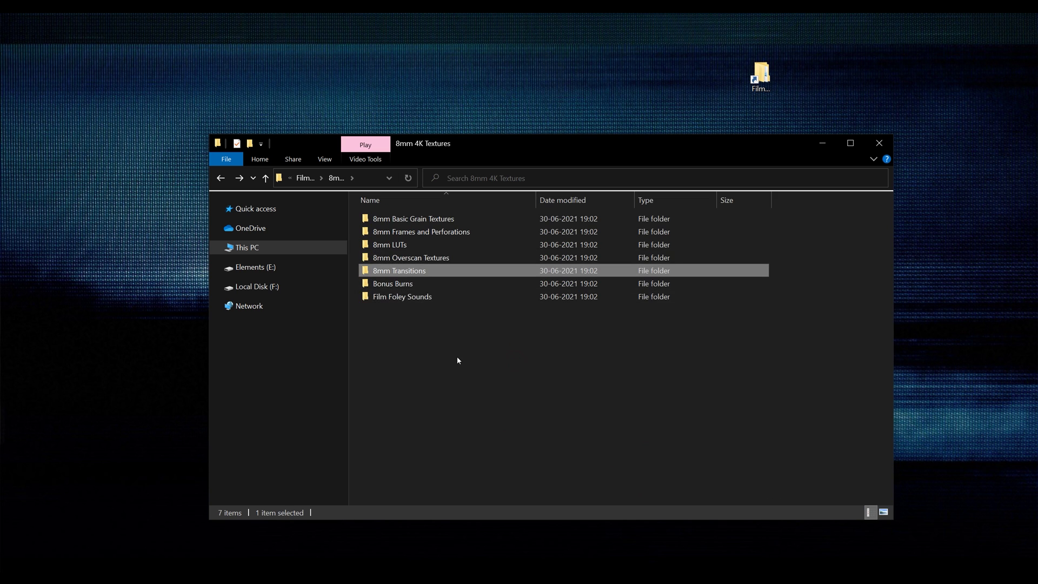
key("BackSpace")
double_click(417, 235)
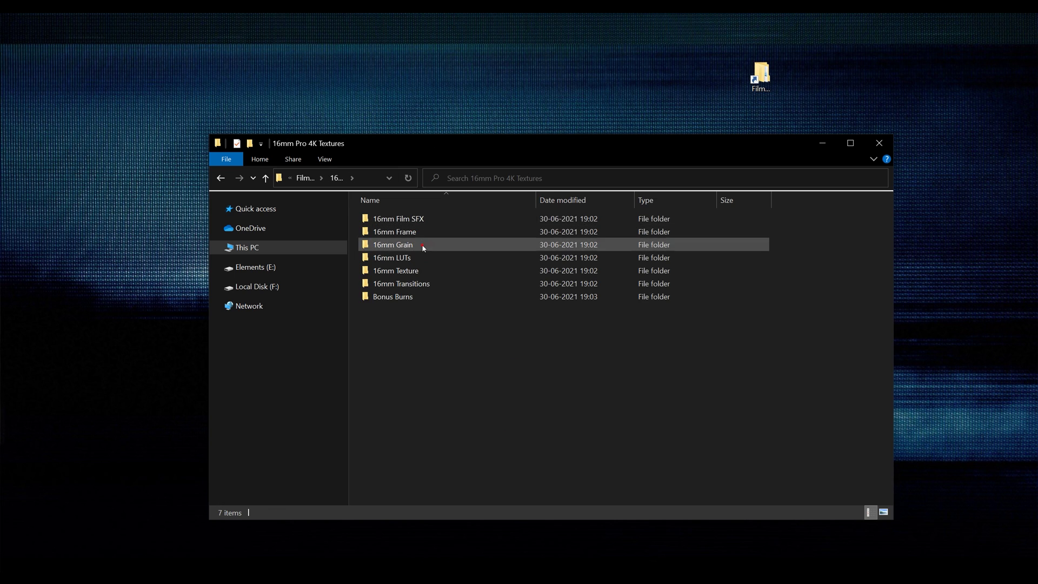
double_click(422, 245)
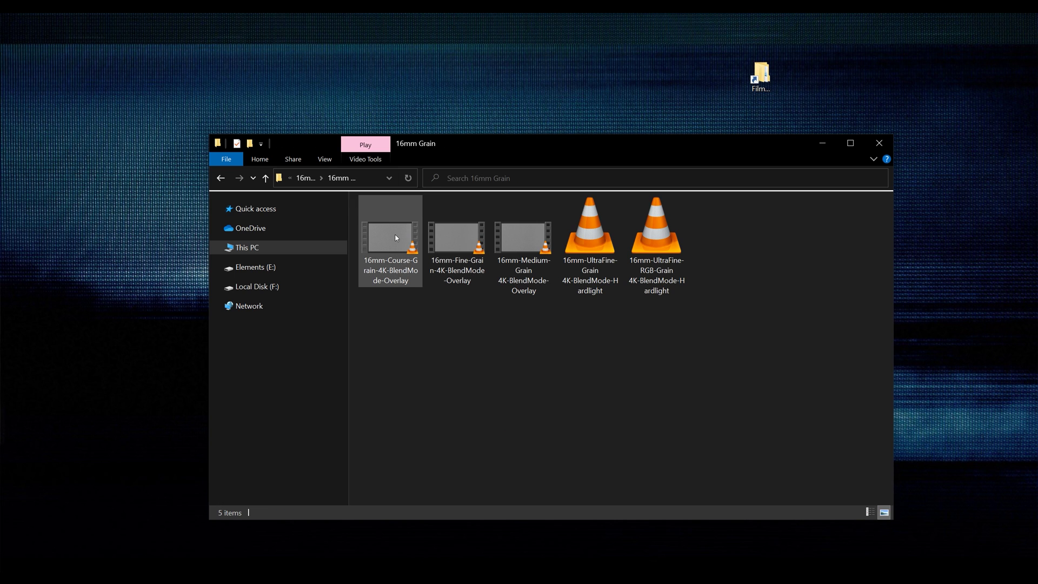
left_click_drag(392, 237, 244, 518)
key("alt+Tab")
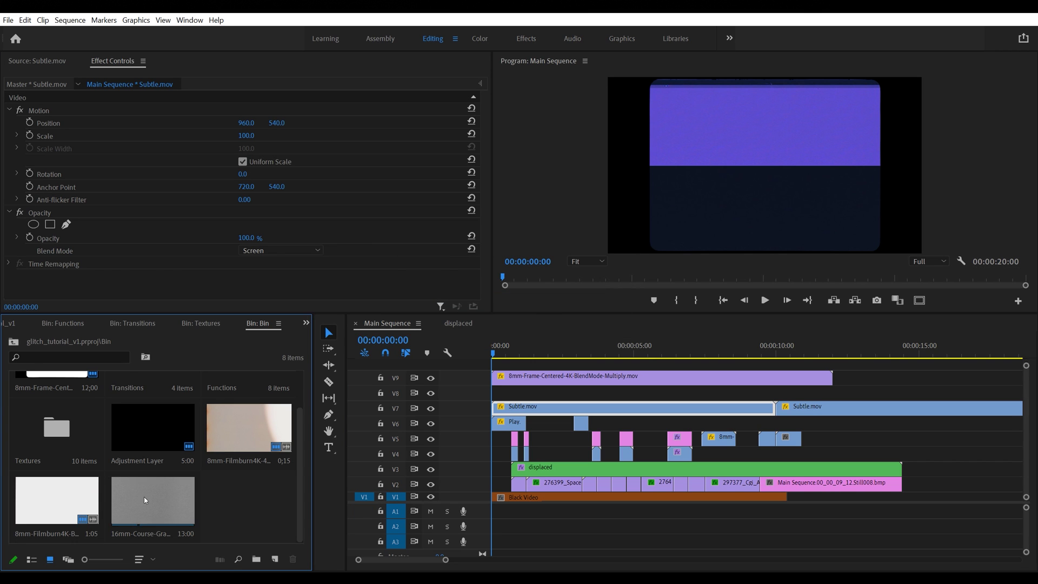
Step: Place 16mm-Course-Grain-4K-BlendMode-Overlay.mov on V8 at the start of Main Sequence
left_click(144, 503)
double_click(147, 505)
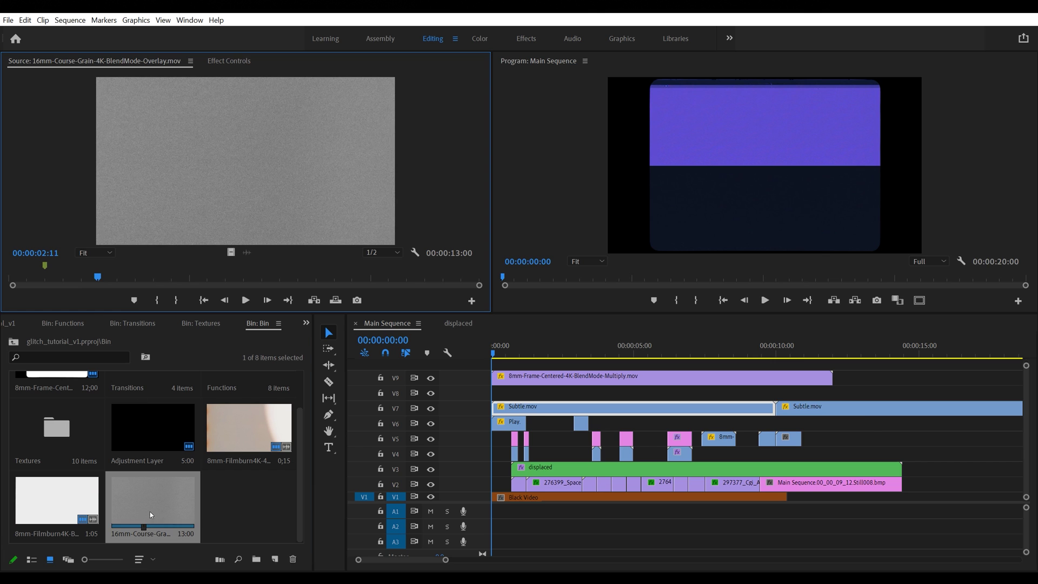
left_click_drag(151, 515, 496, 398)
Step: Set the grain clip on V8 to the frame size and change its blend mode to Overlay
left_click(561, 393)
right_click(562, 397)
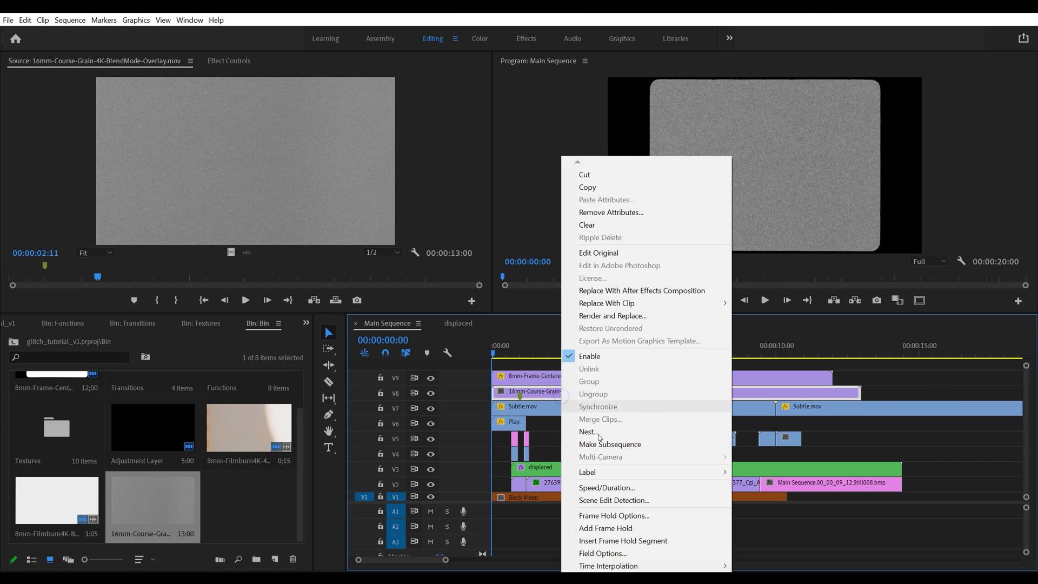
scroll(643, 553, "down", 2)
left_click(590, 566)
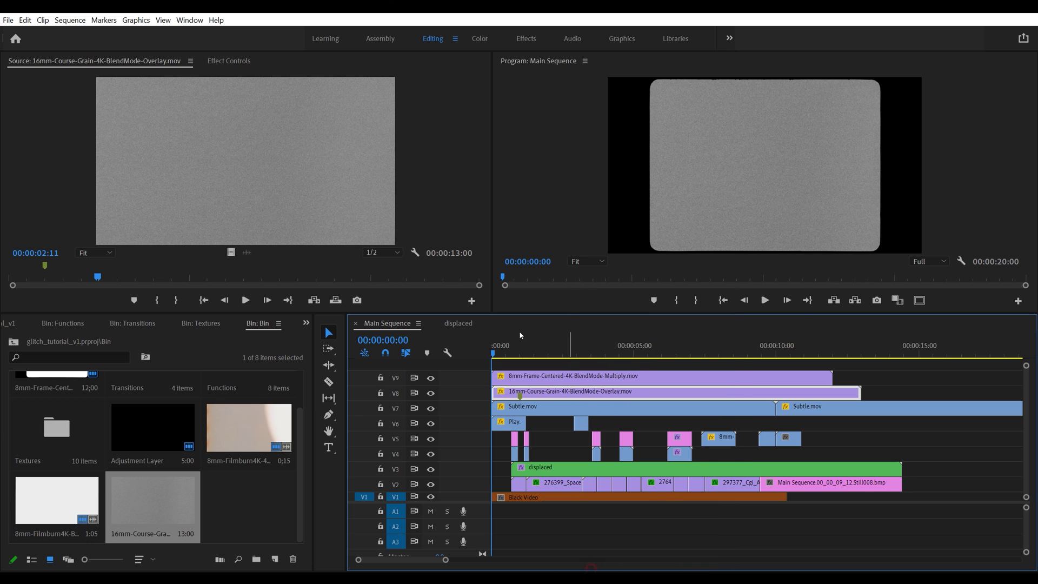
left_click(236, 61)
left_click(294, 252)
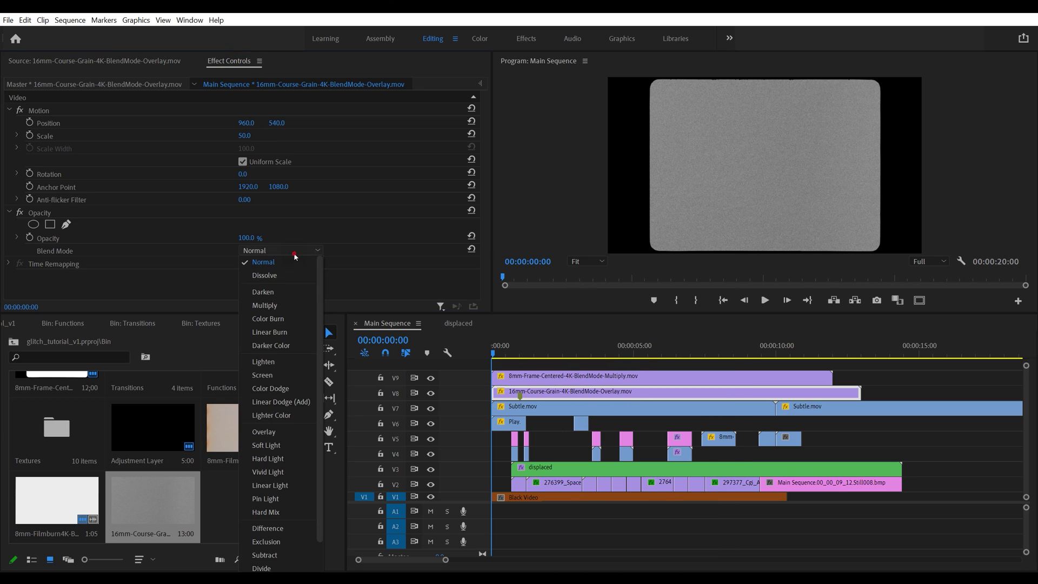
left_click(301, 430)
Step: Scrub to 00:00:04:11 and inspect the grain and texture over the footage in a maximized program preview
left_click_drag(538, 349, 620, 351)
left_click(676, 185)
key("grave")
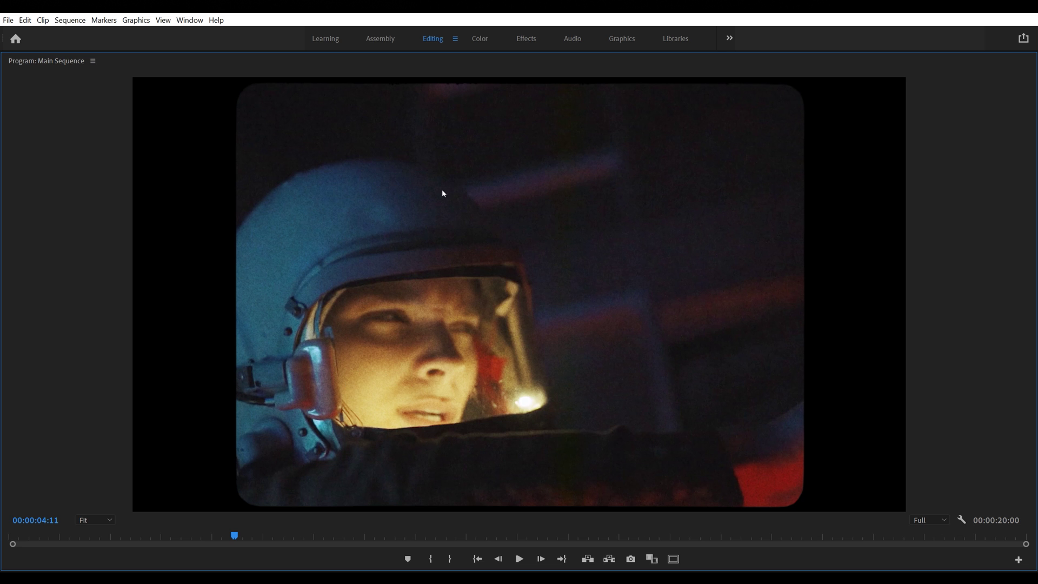
key("grave")
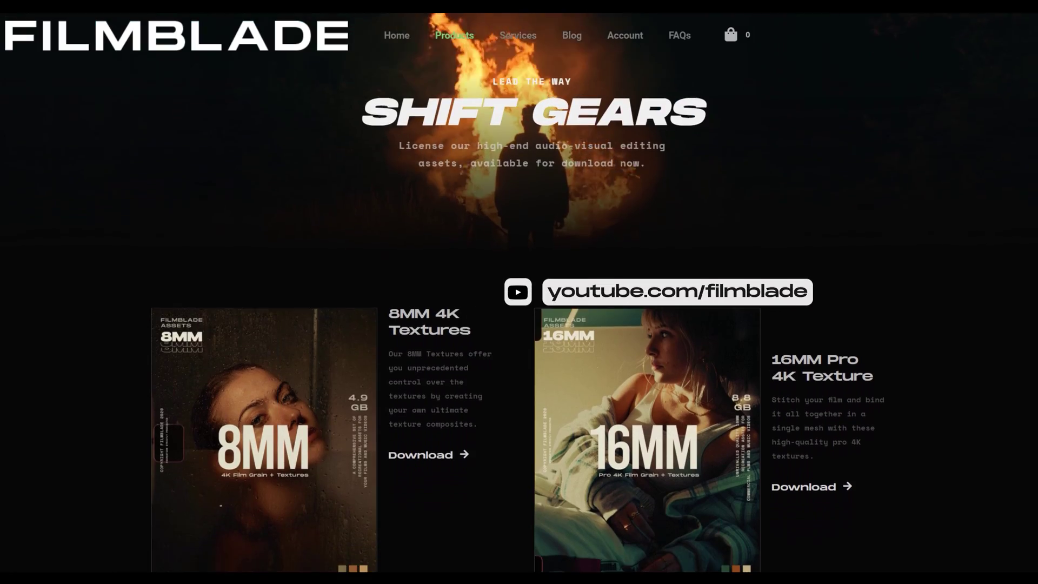
scroll(519, 292, "down", 4)
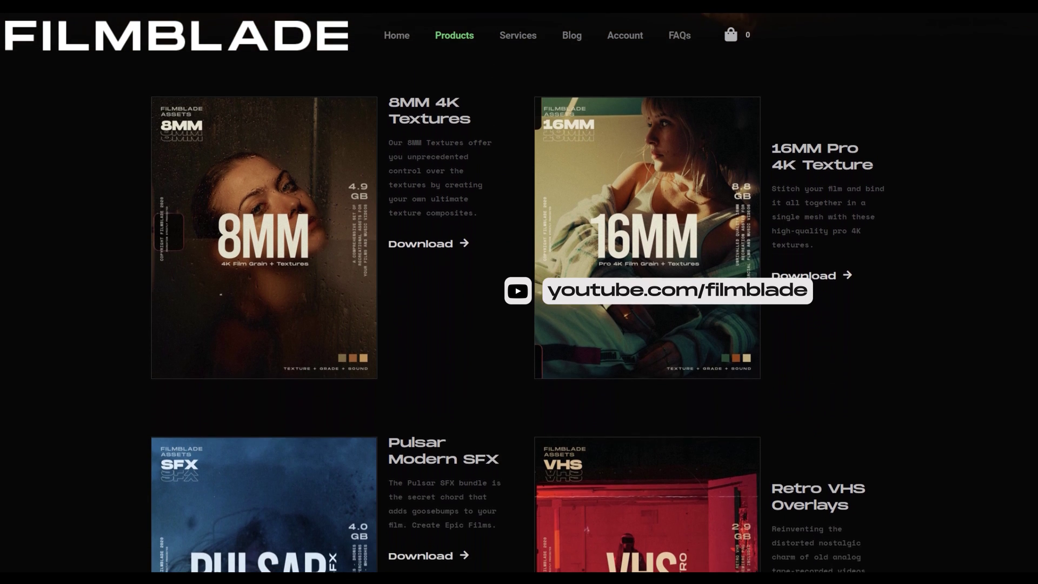
scroll(519, 292, "down", 3)
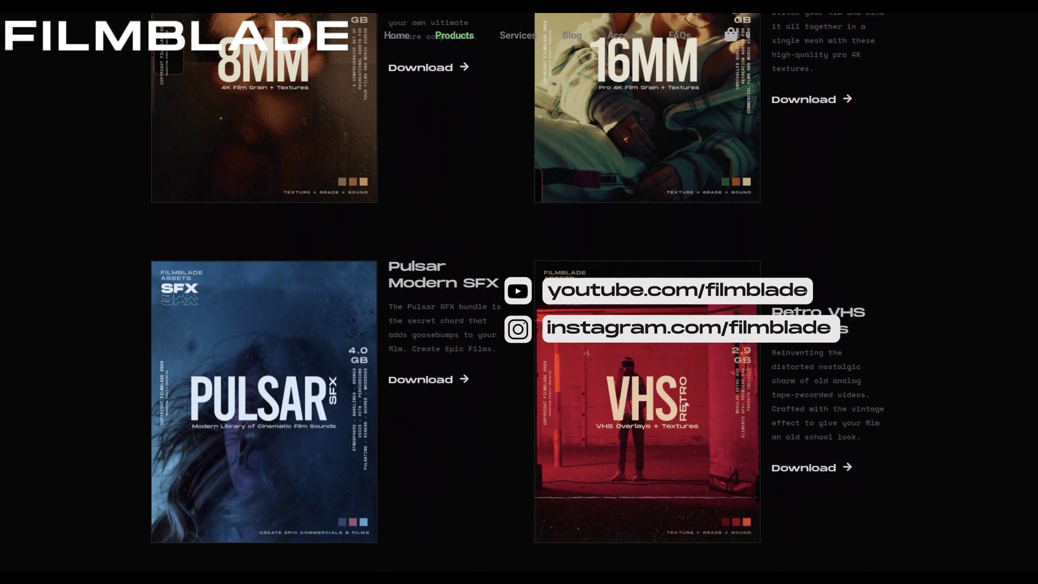